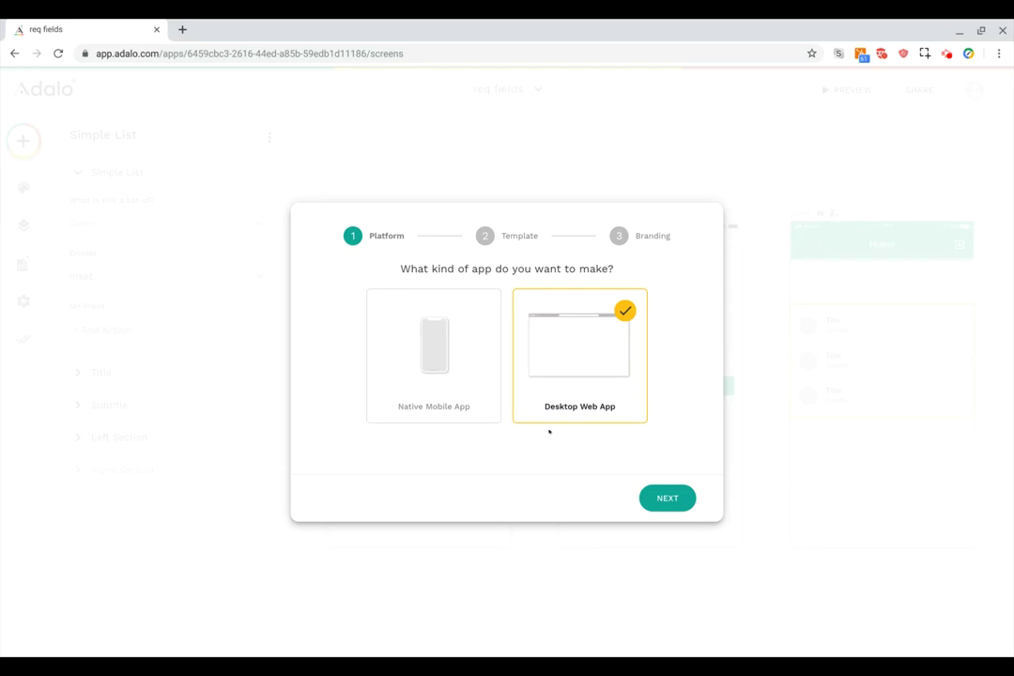
Keep Desktop Web App as the platform and pick the Blank template in the new-app wizard.
left_click(667, 498)
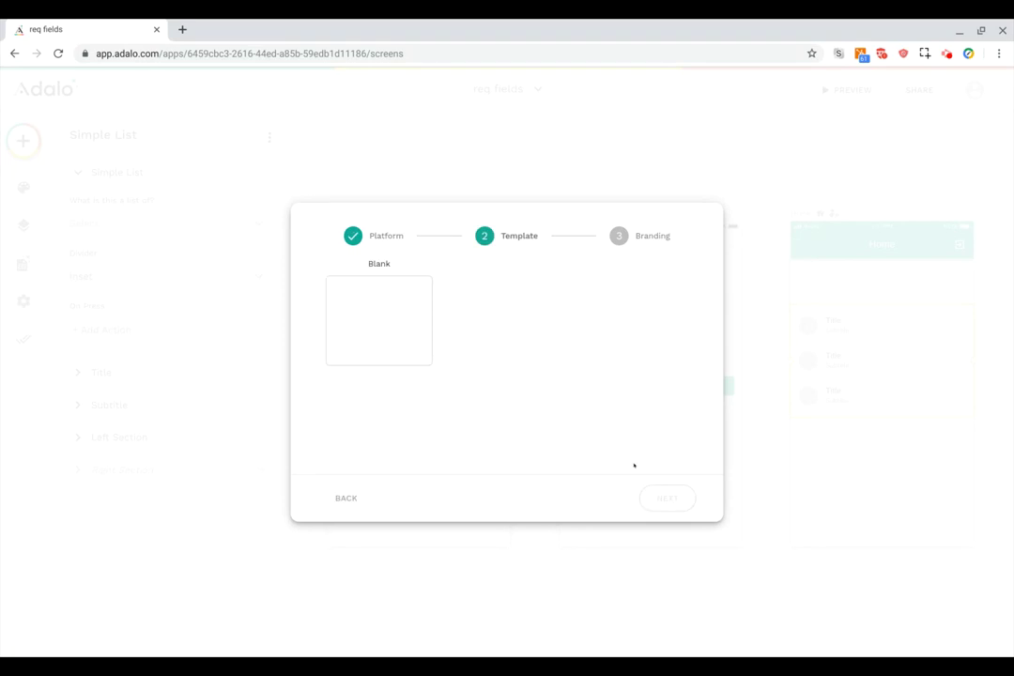
left_click(377, 330)
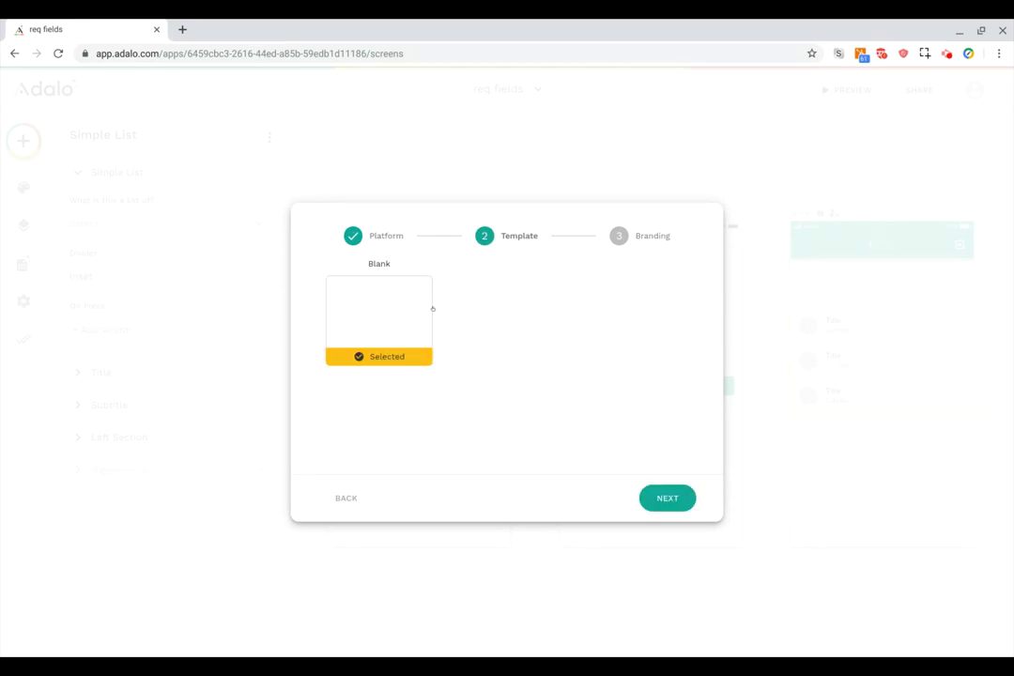
left_click(676, 500)
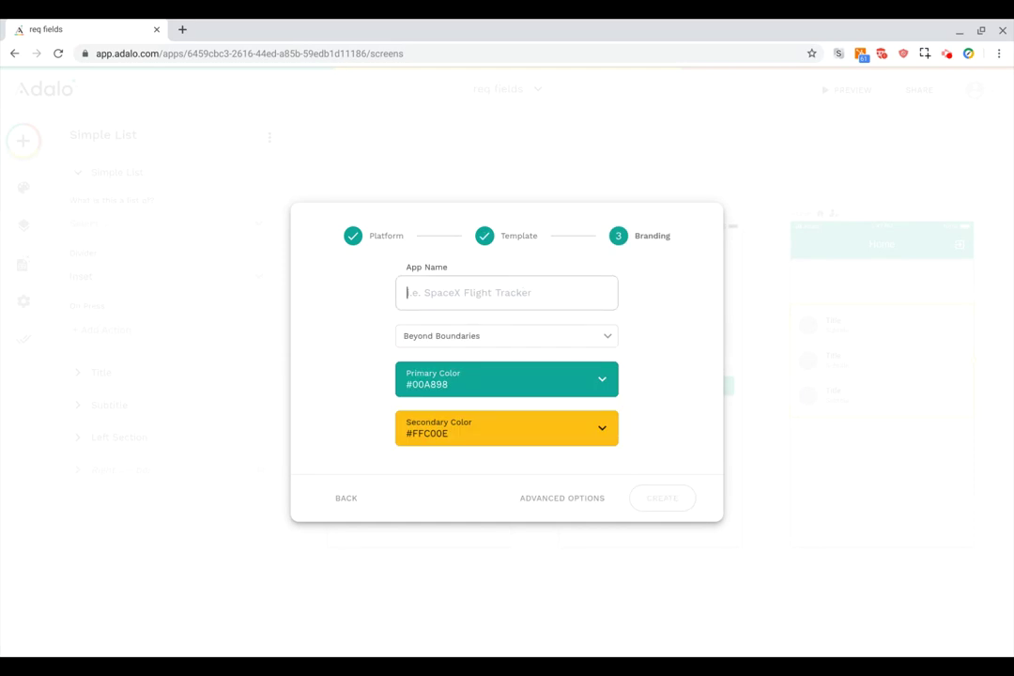
Name the app Wander, assign it to the Adalo team, set primary colour #0073a8, and create it.
type("Wander")
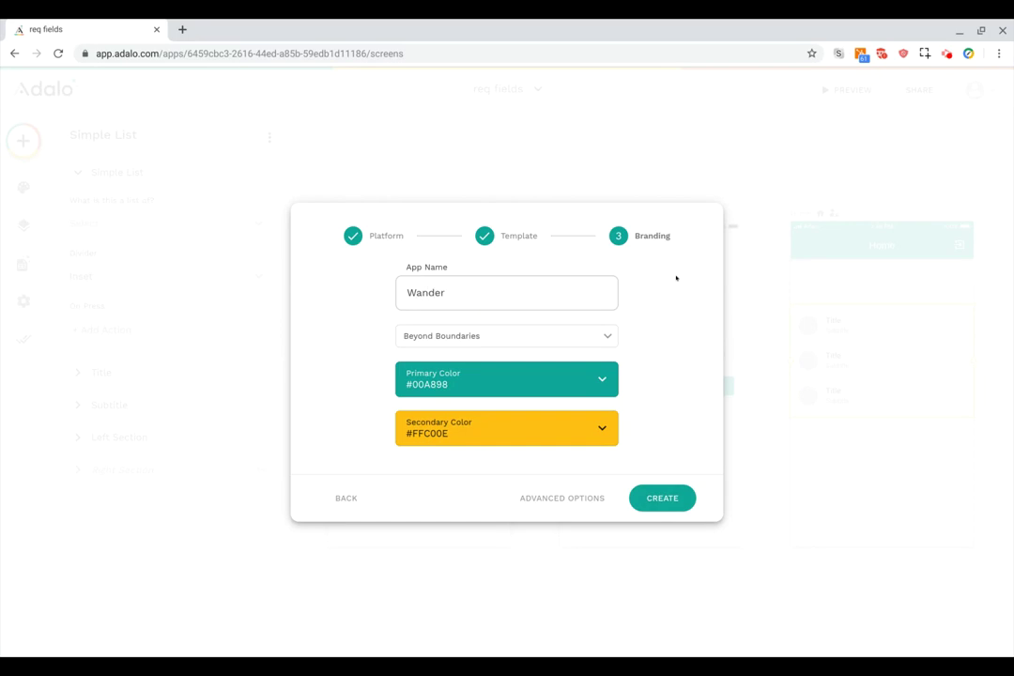
left_click(574, 340)
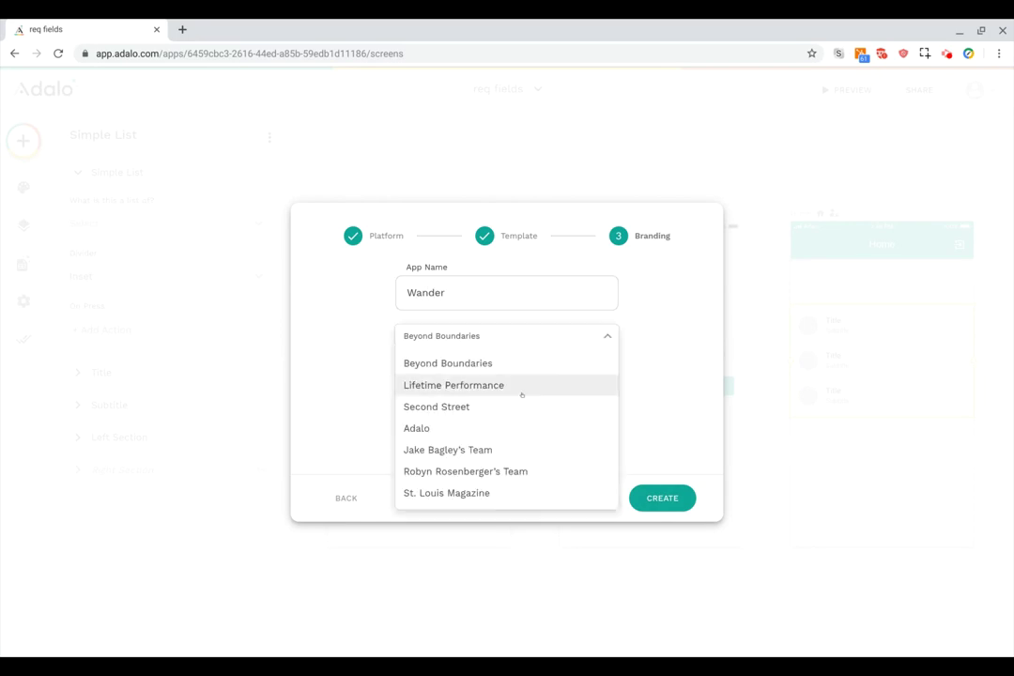
left_click(498, 428)
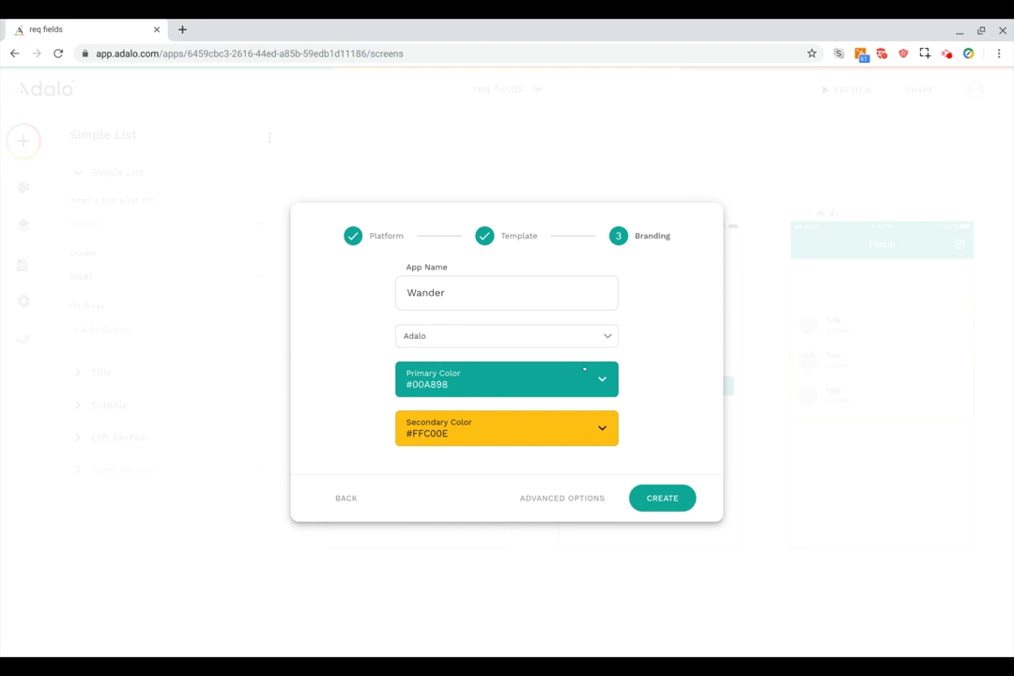
left_click(583, 382)
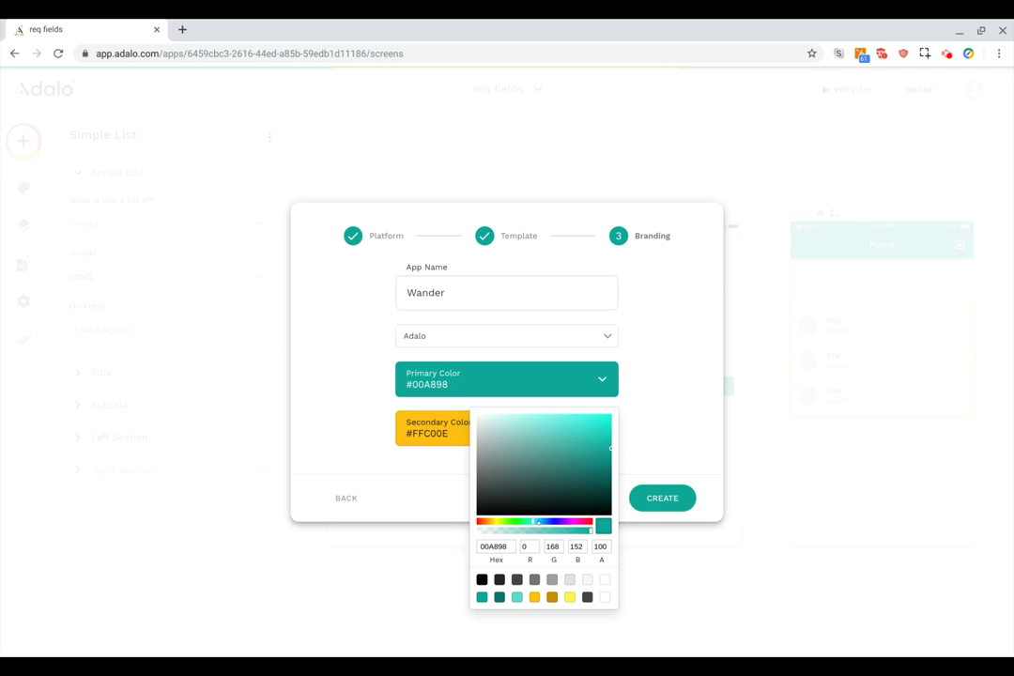
left_click(539, 521)
left_click(657, 407)
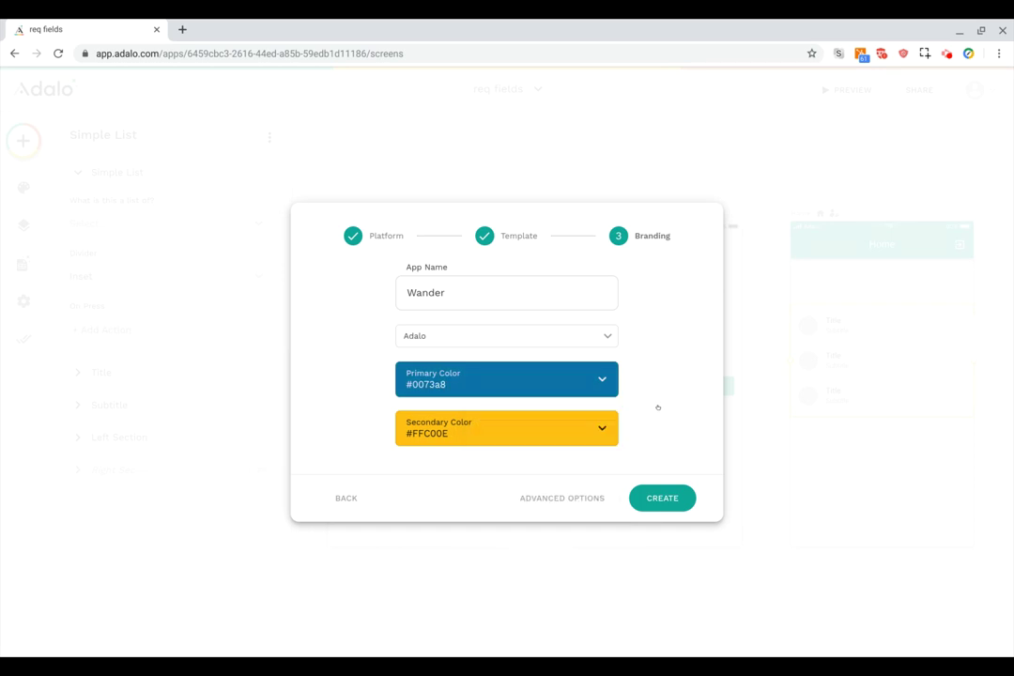
left_click(660, 497)
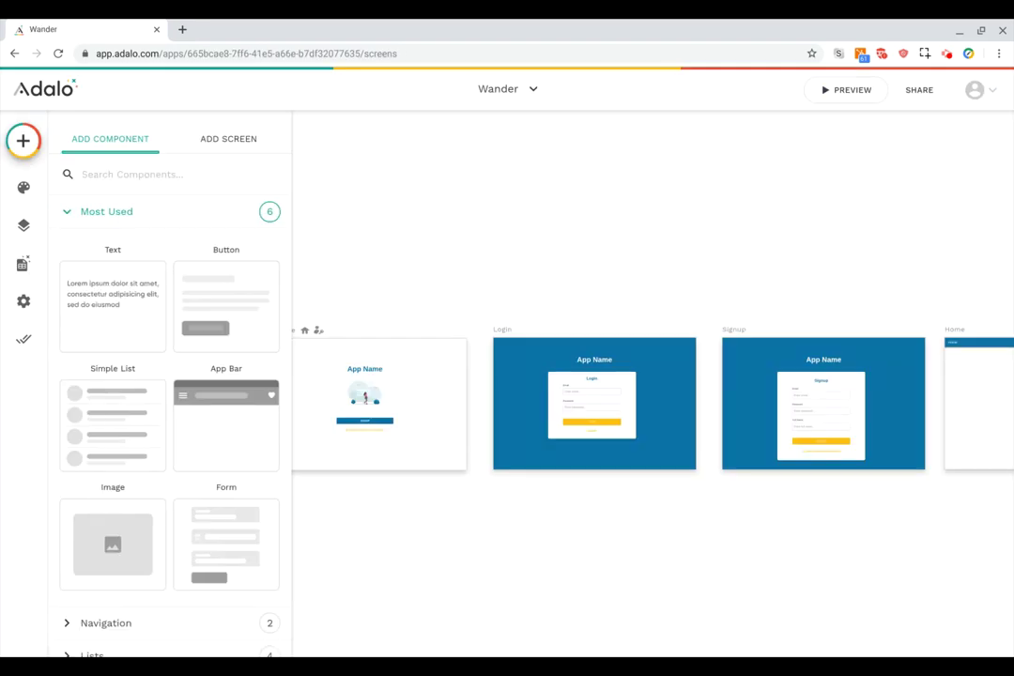
Close the component panel and scroll right to see the Welcome, Login, Signup and Home screens.
left_click(631, 479)
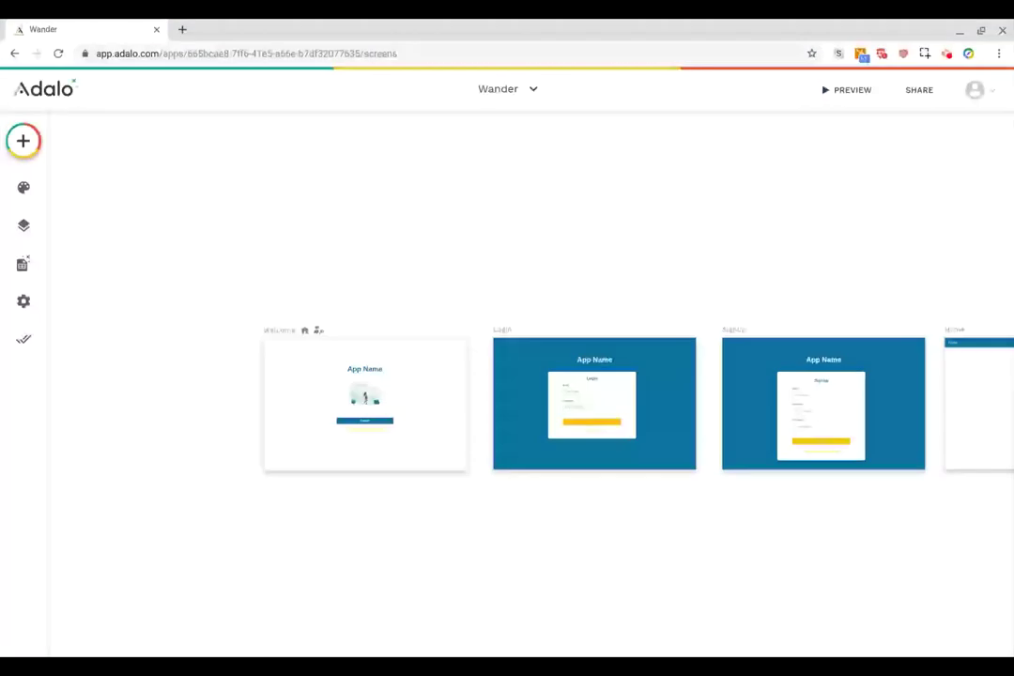
scroll(409, 269, "right", 3)
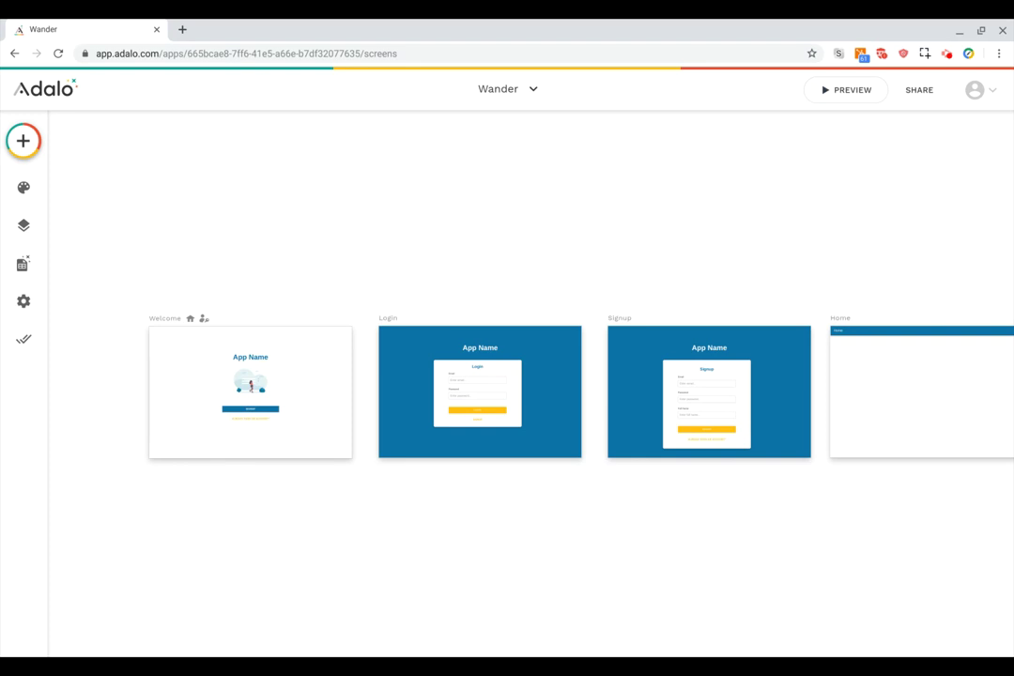
Check the app list without switching apps, then preview Wander in a new tab.
left_click(534, 88)
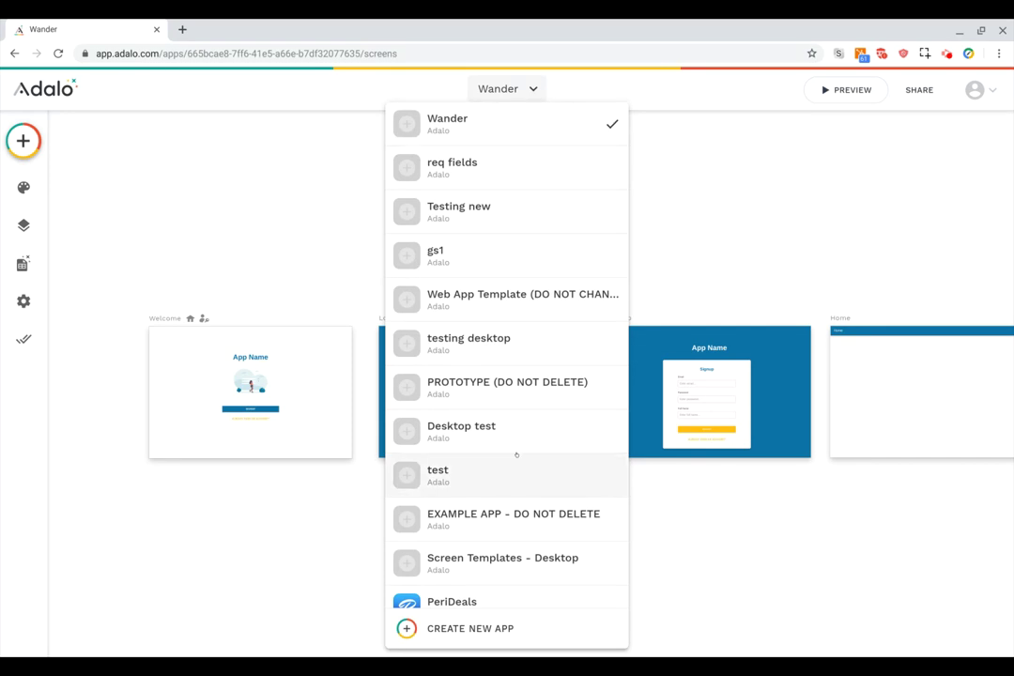
left_click(528, 89)
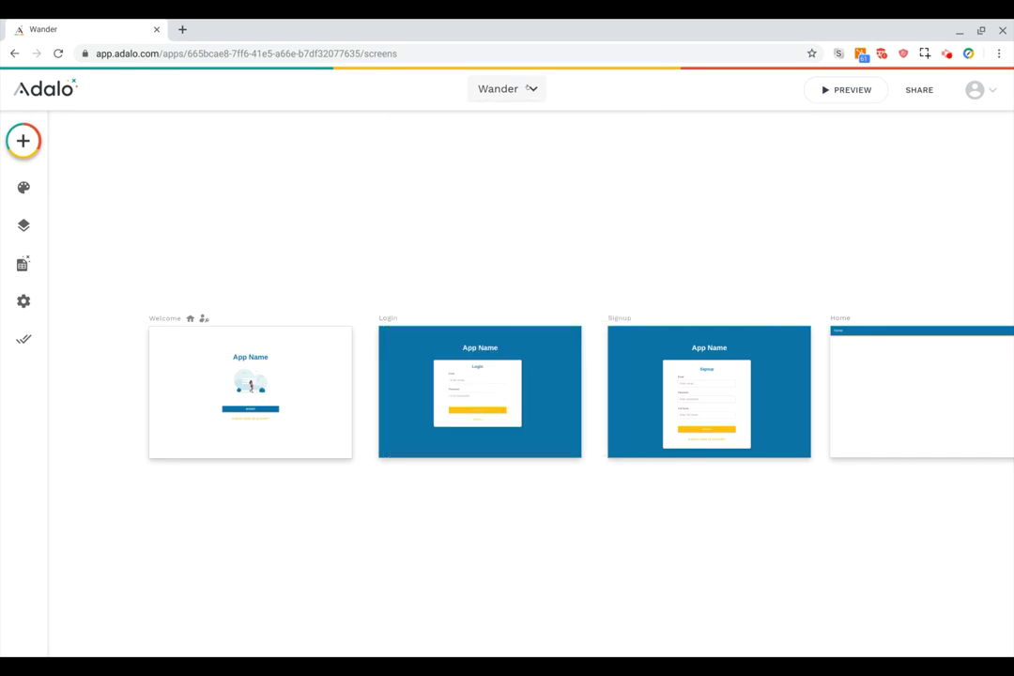
left_click(530, 88)
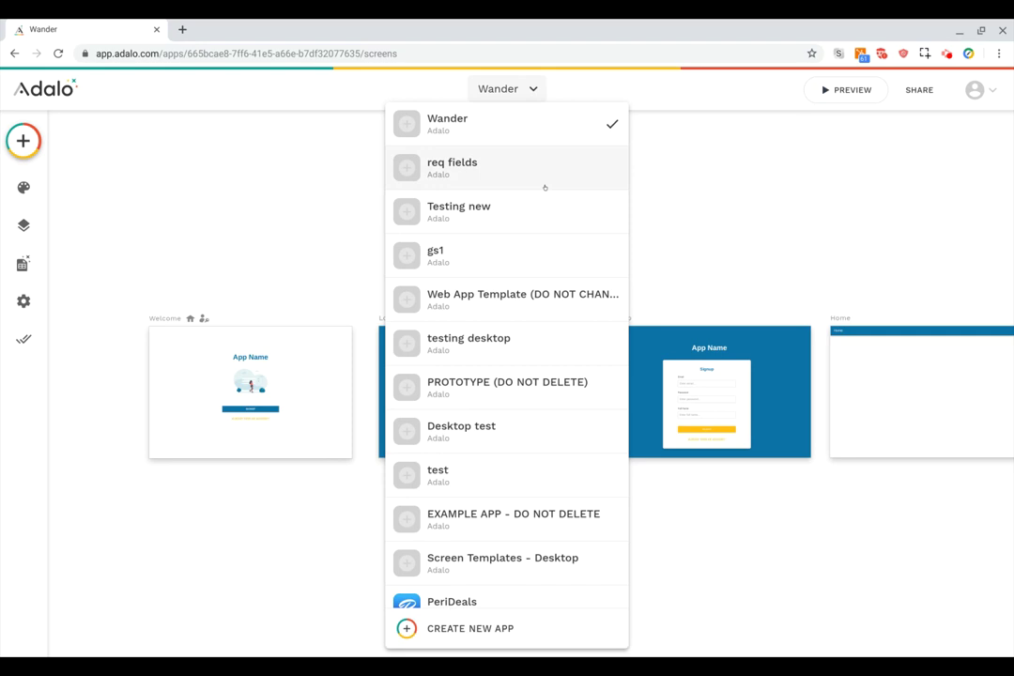
left_click(532, 89)
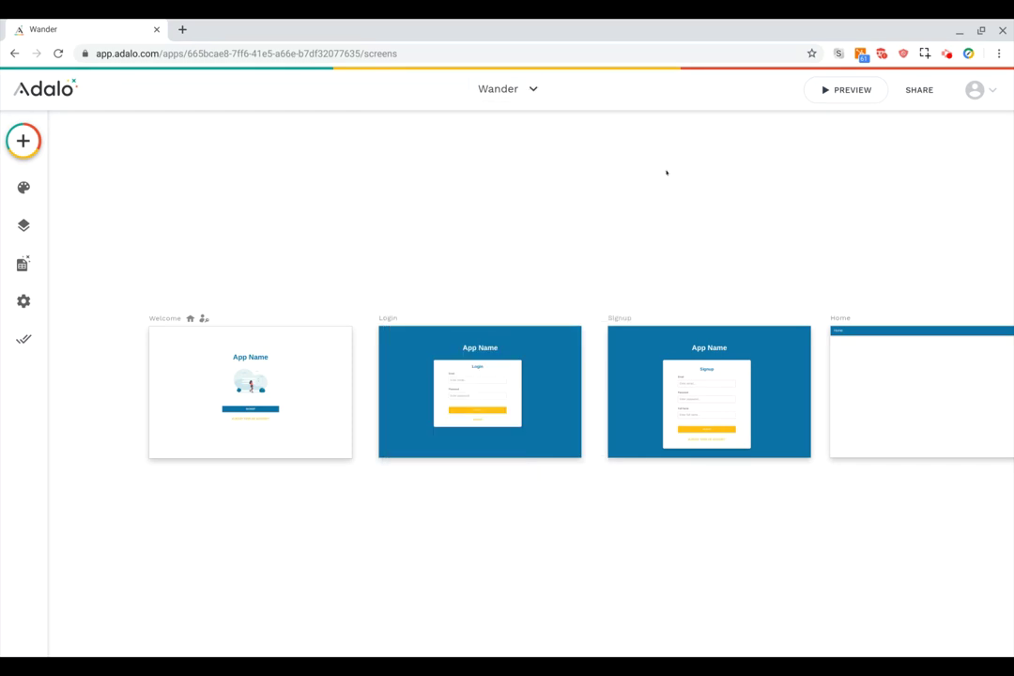
left_click(836, 92)
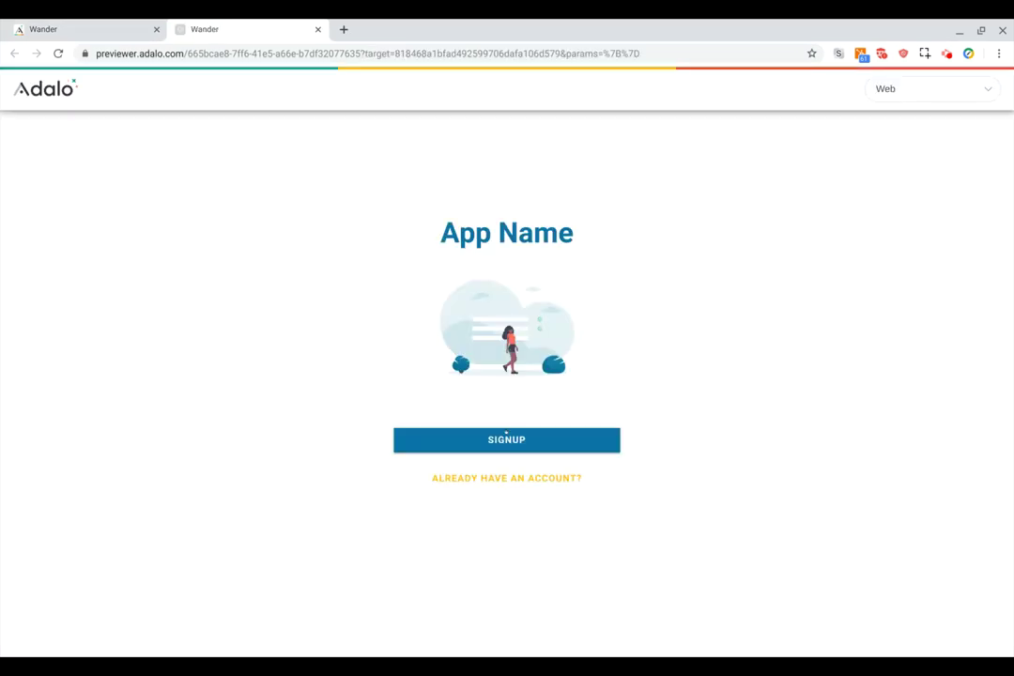
Close the preview, view and dismiss the sharing links, then bring up the account menu.
left_click(317, 29)
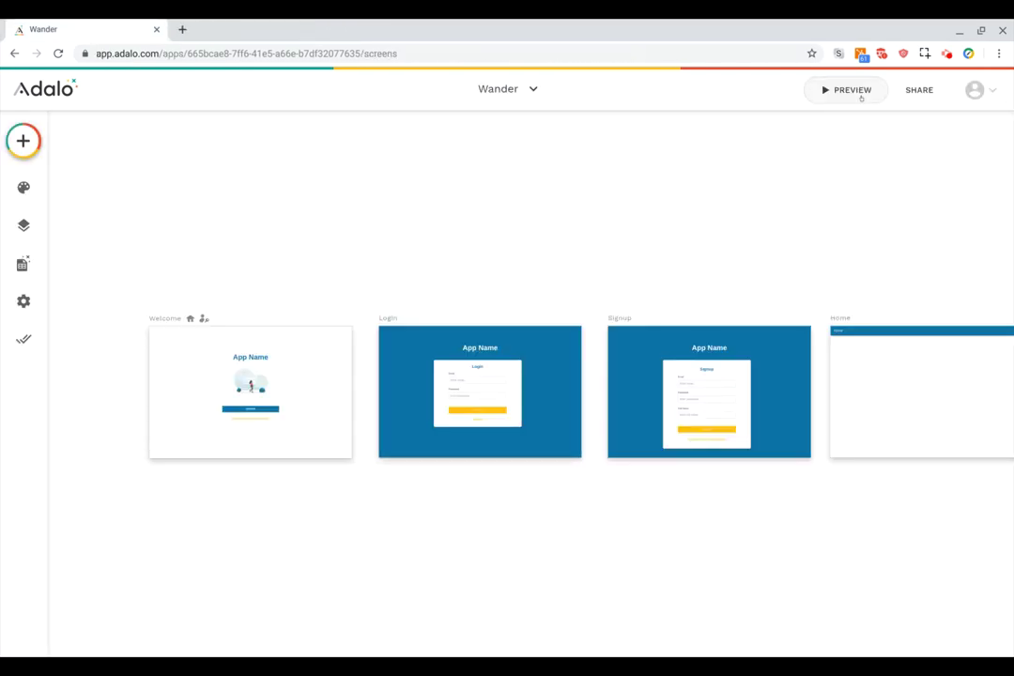
left_click(918, 90)
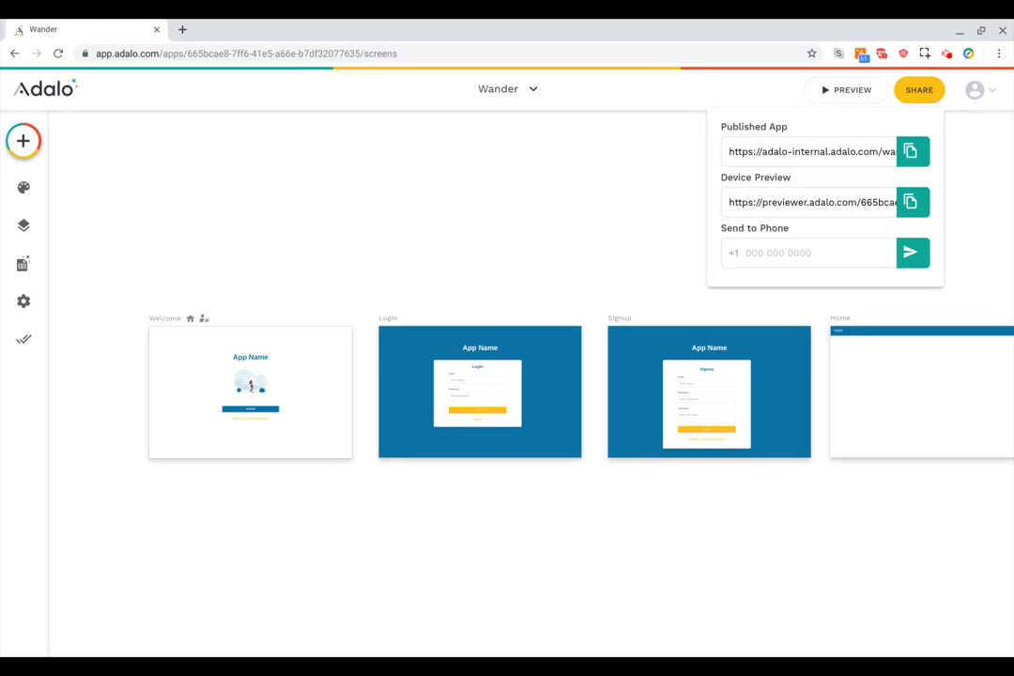
left_click(919, 90)
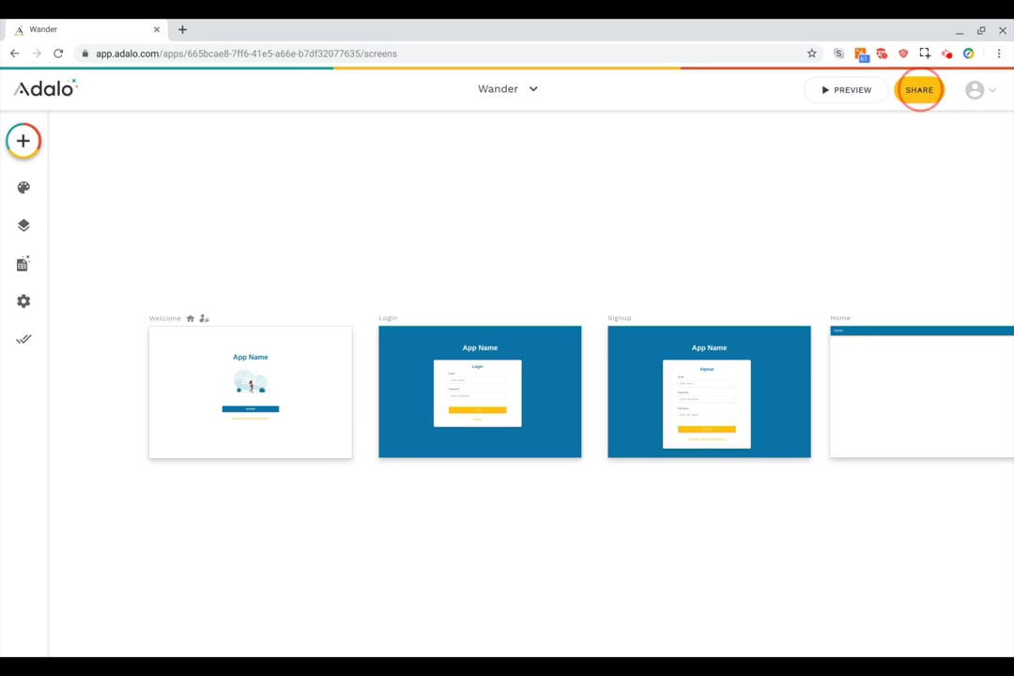
left_click(988, 91)
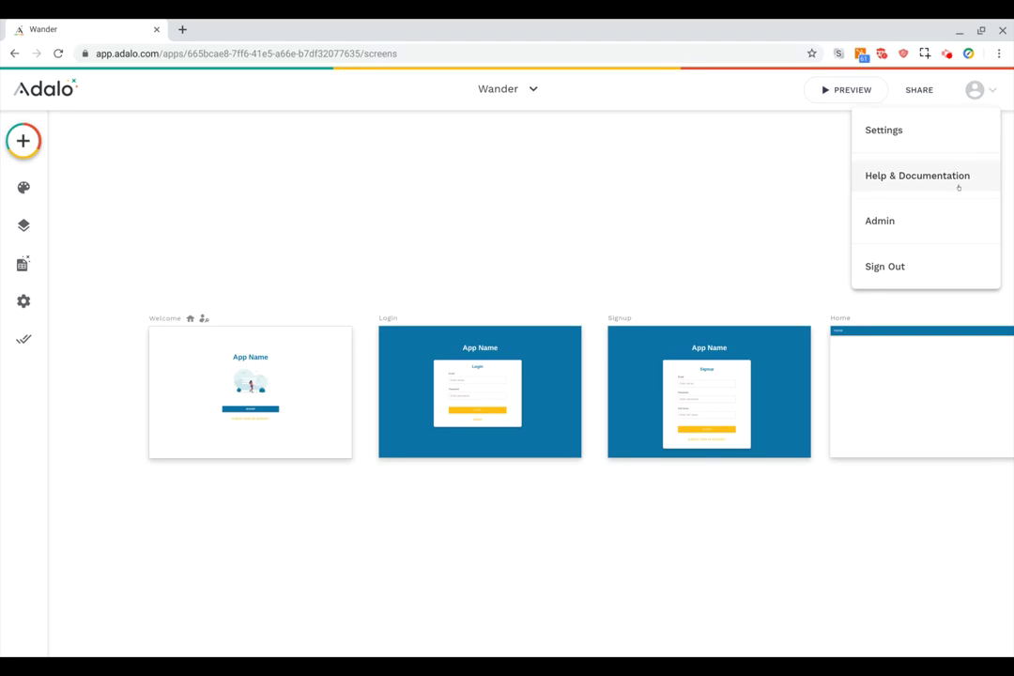
Show the Adalo team under Team & Billing settings and review its members and free Test plan.
left_click(886, 130)
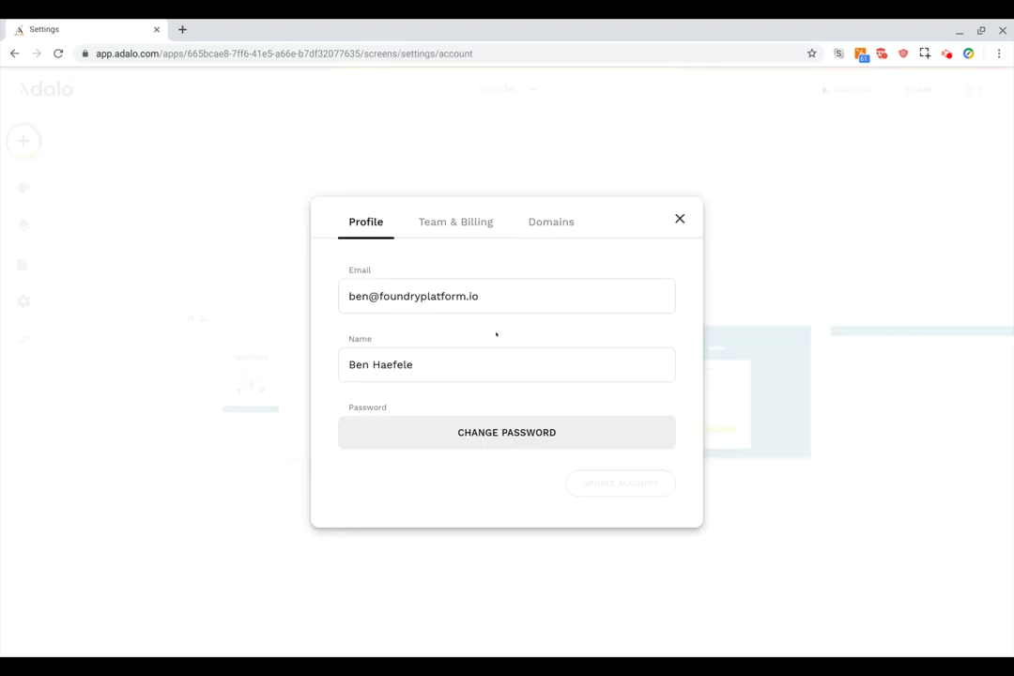
left_click(453, 222)
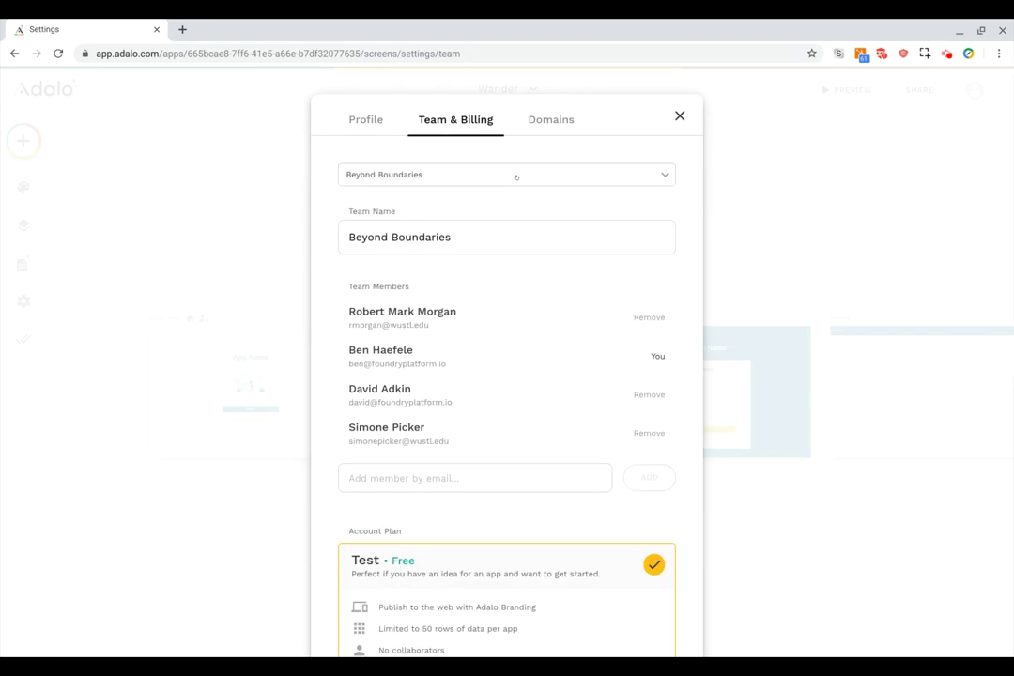
left_click(515, 175)
left_click(437, 265)
scroll(502, 349, "down", 5)
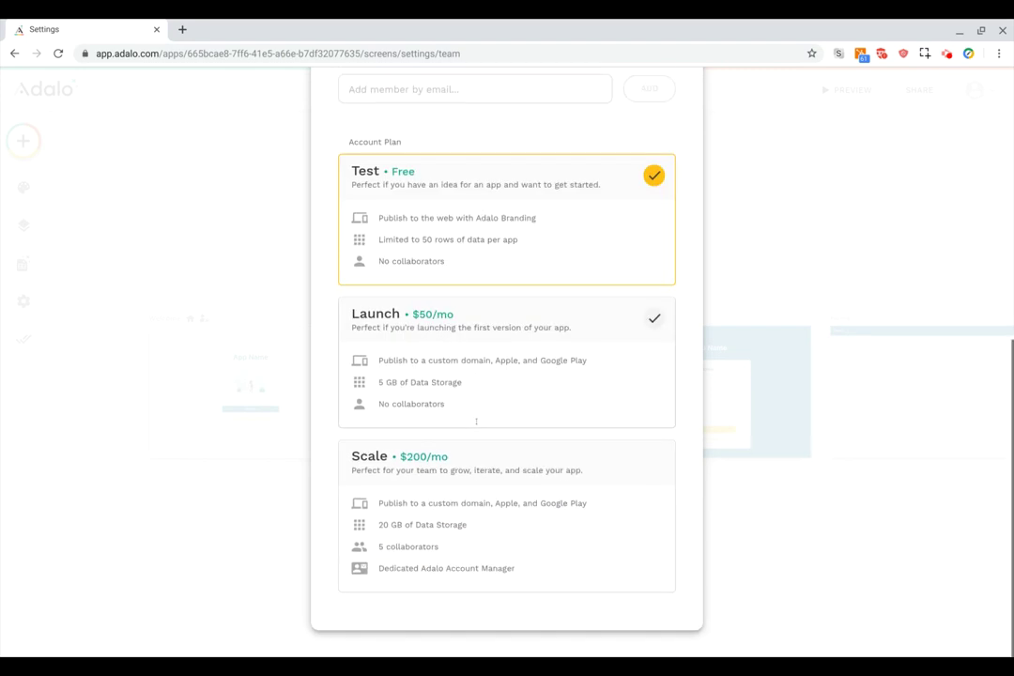
scroll(504, 519, "up", 5)
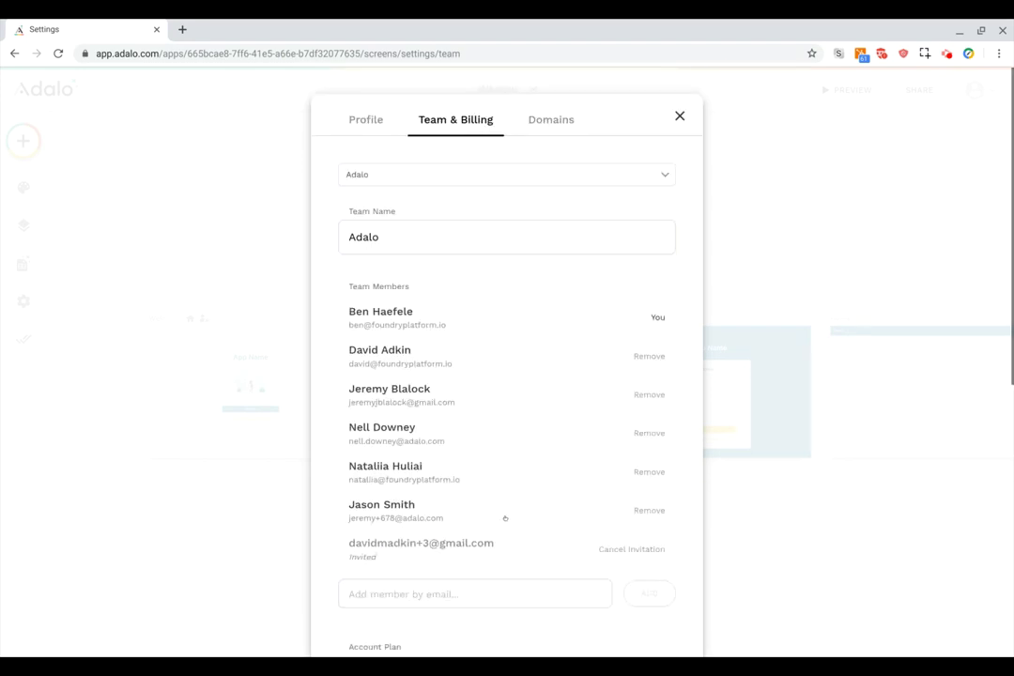
Show the Adalo team's custom domains on the Domains settings page.
left_click(555, 120)
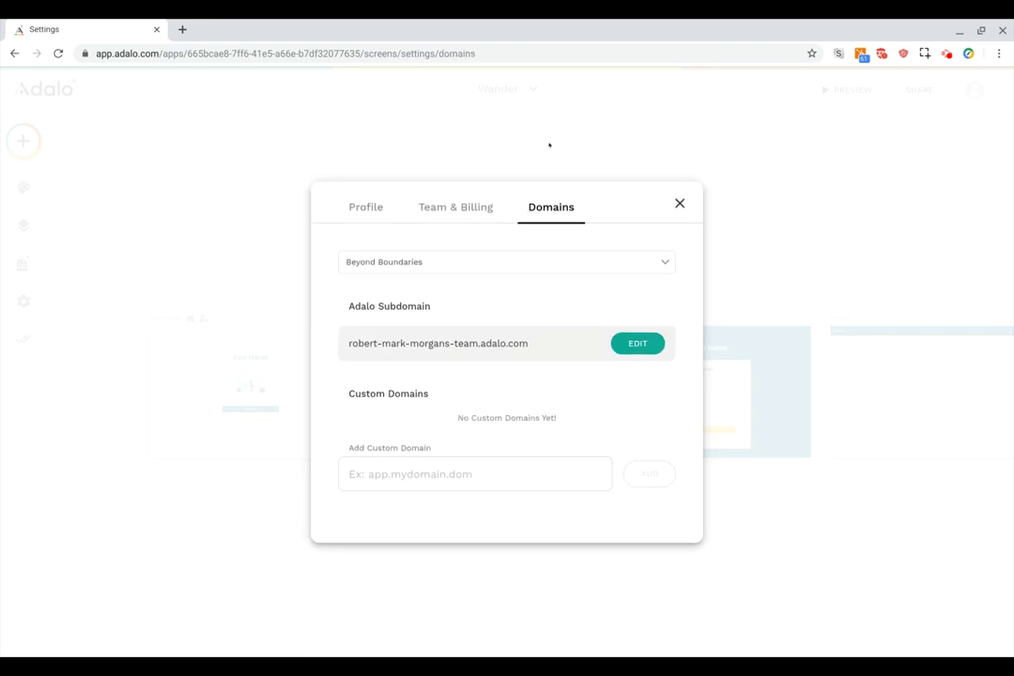
left_click(507, 263)
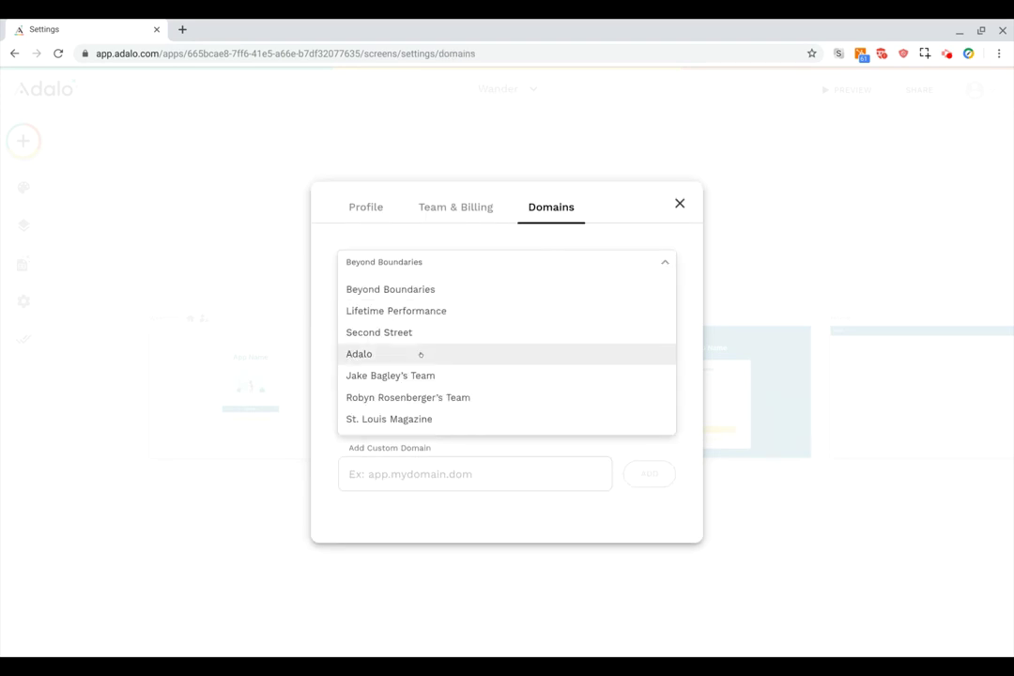
left_click(423, 353)
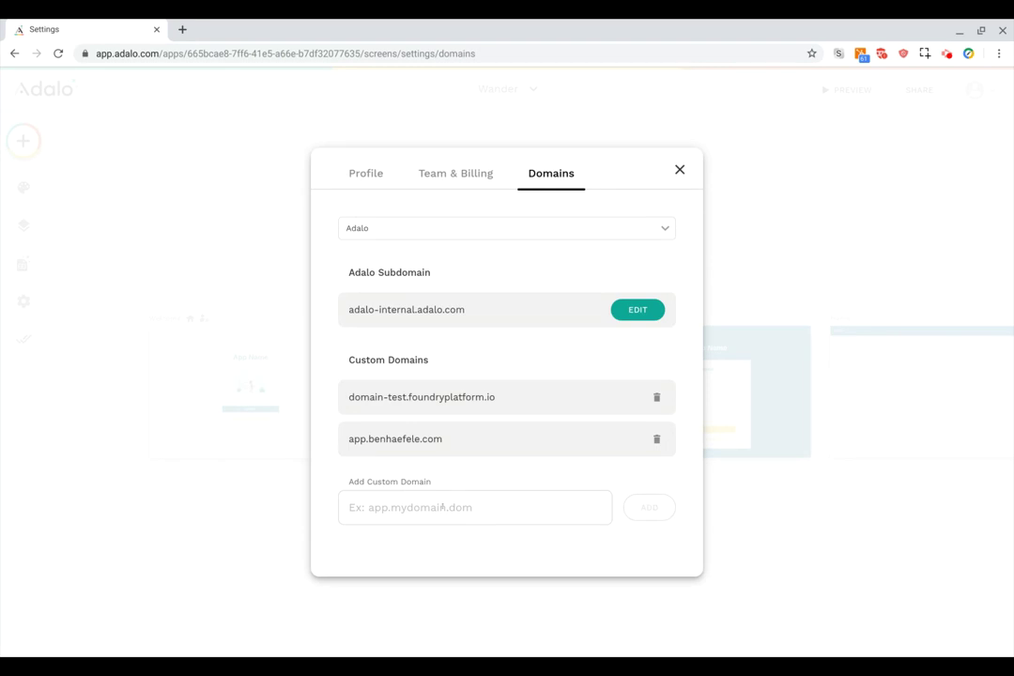
Add app.example.com as a custom domain, then close the account settings.
left_click(441, 507)
type("ap")
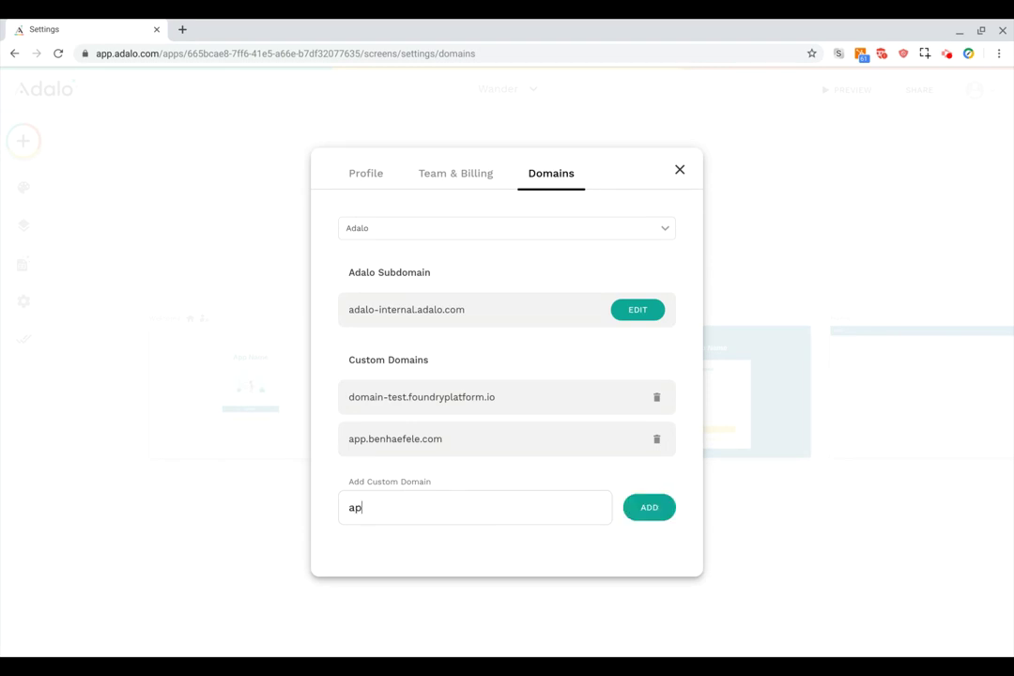
type("p.example.com")
left_click(642, 512)
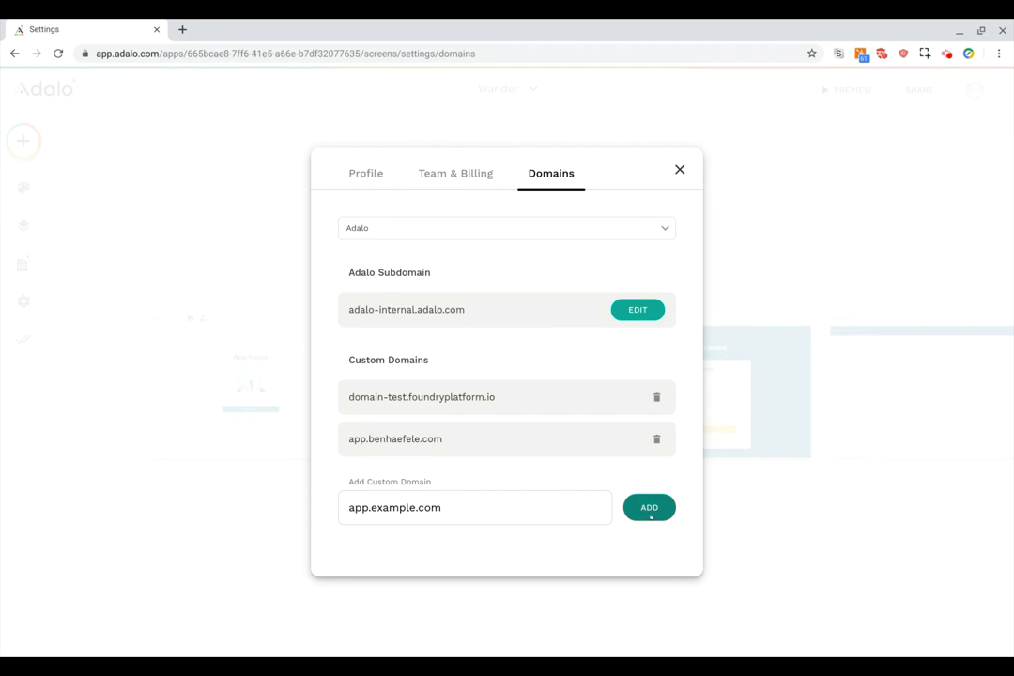
left_click(653, 508)
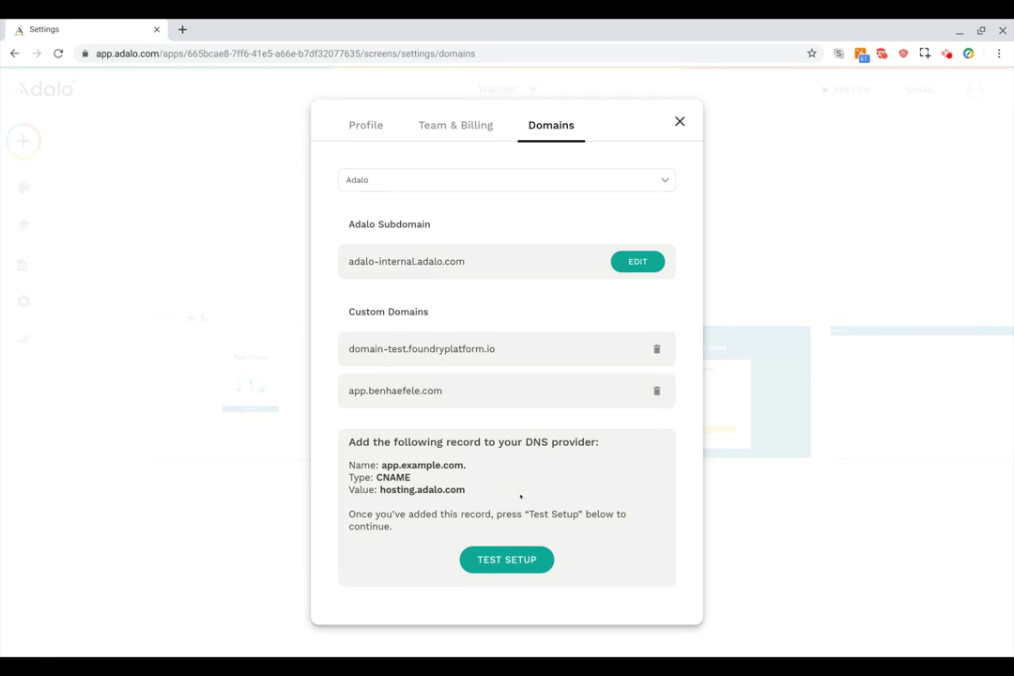
left_click(679, 121)
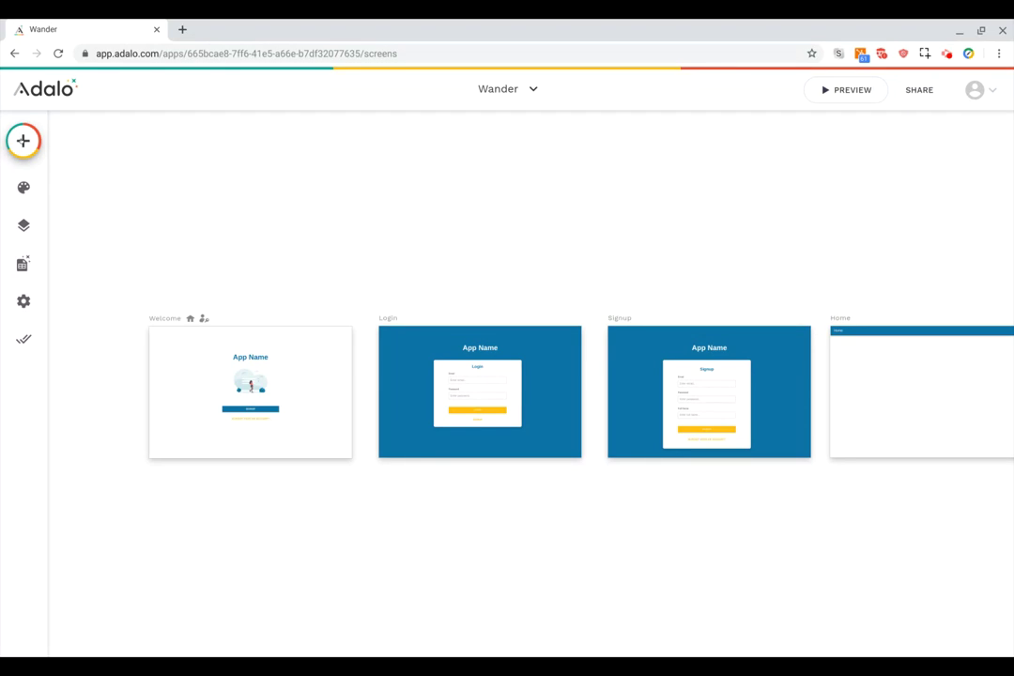
Bring up the component library and try a search for 'but', then clear it.
left_click(24, 141)
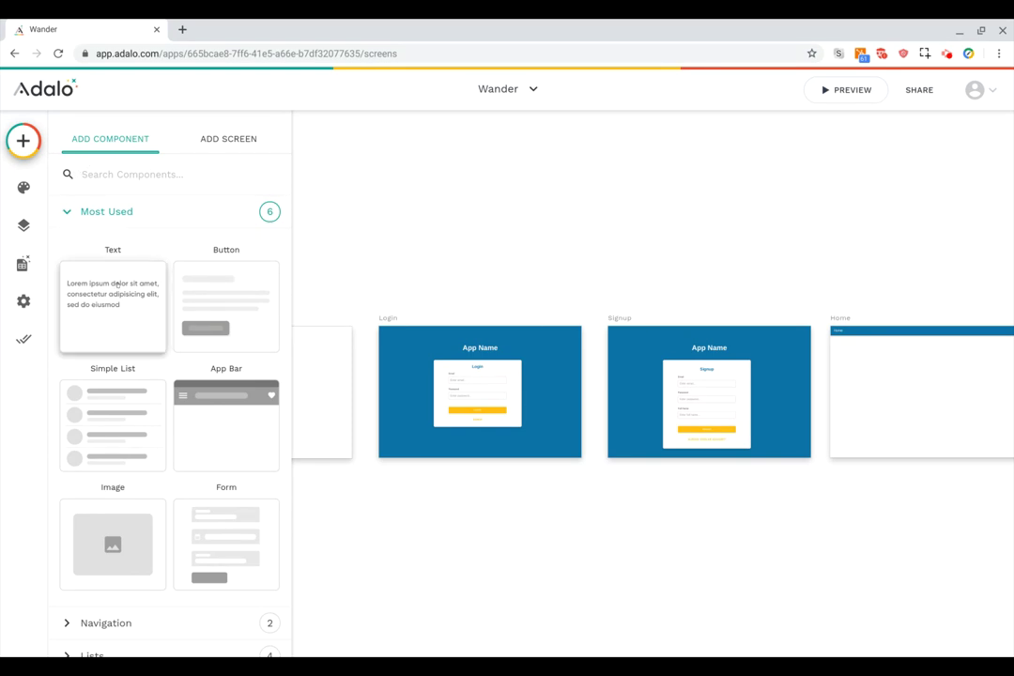
left_click(103, 175)
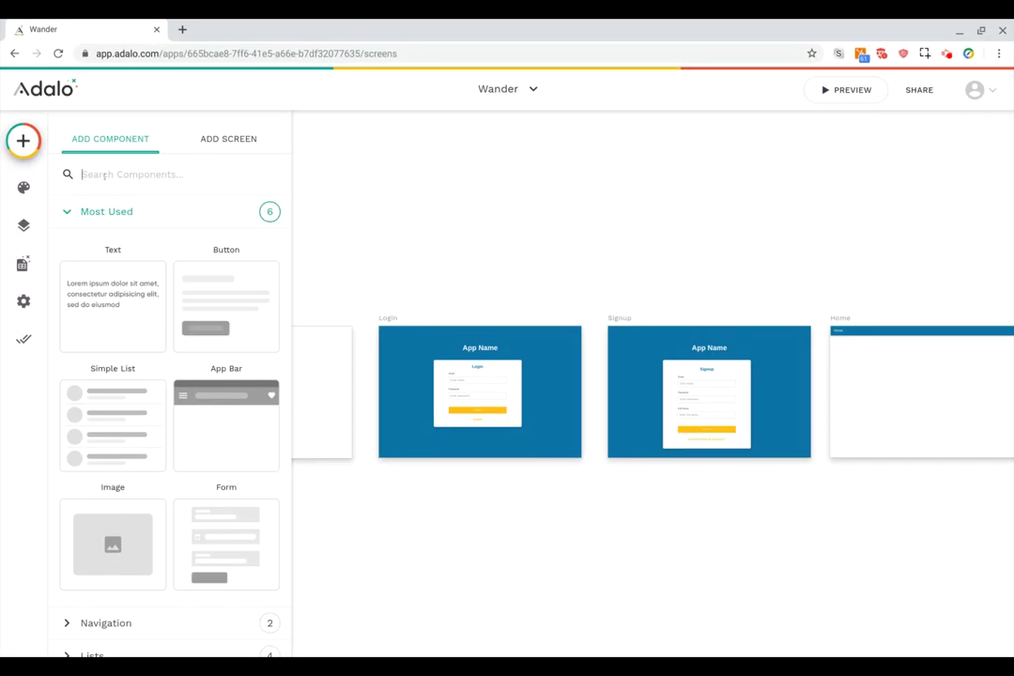
type("but")
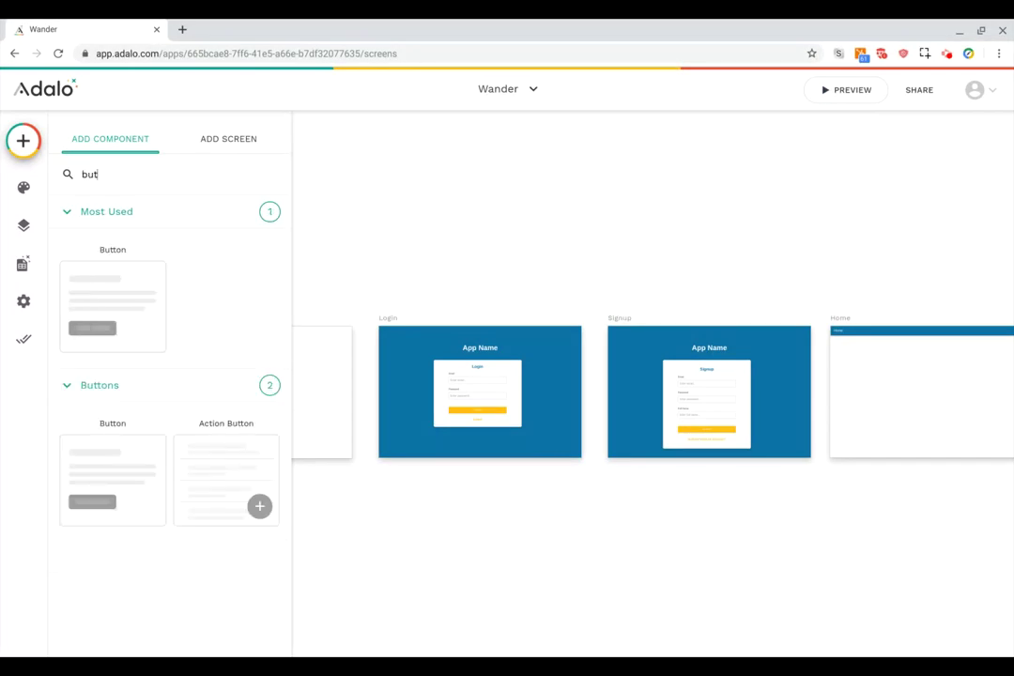
key("BackSpace")
key("BackSpace")
key("BackSpace")
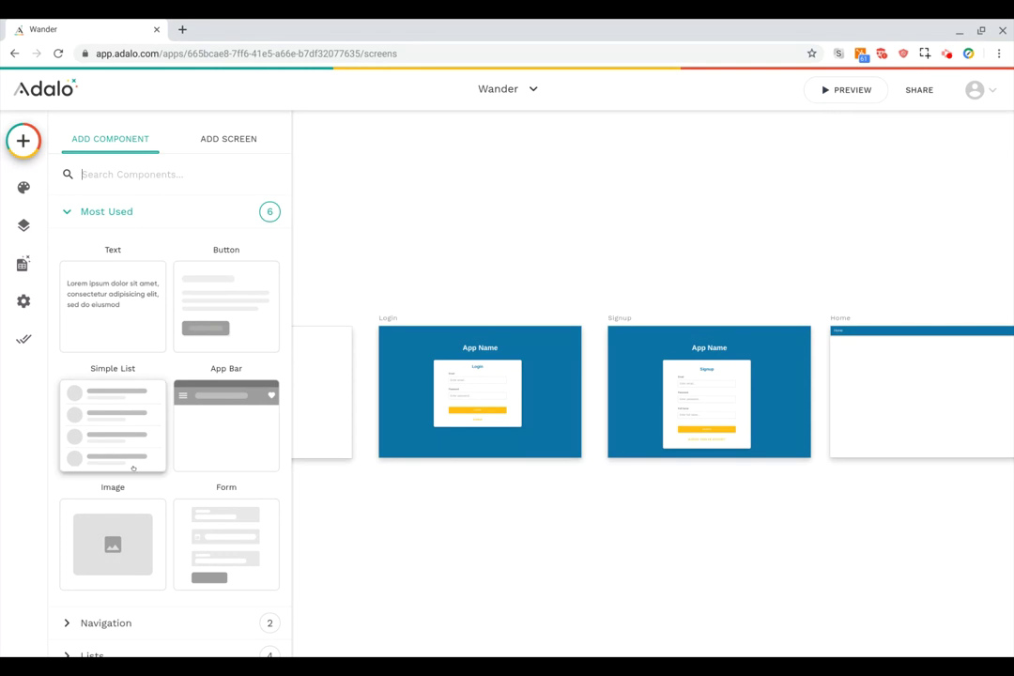
Expand and collapse the Most Used, Navigation, Lists, Buttons and Simple component categories.
left_click(114, 213)
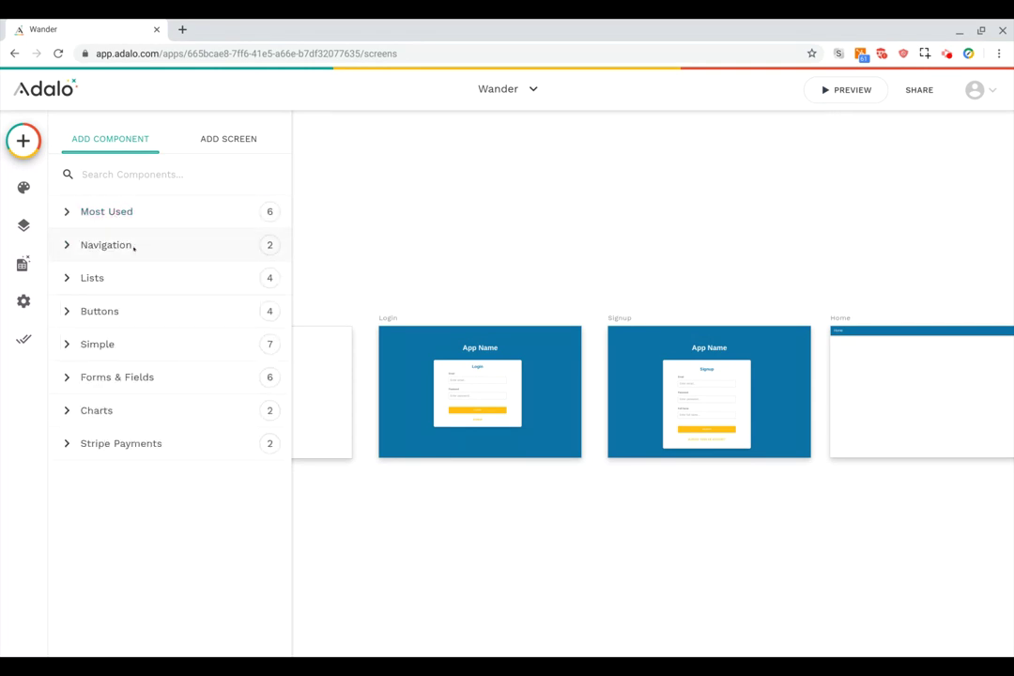
left_click(133, 246)
left_click(133, 247)
left_click(127, 288)
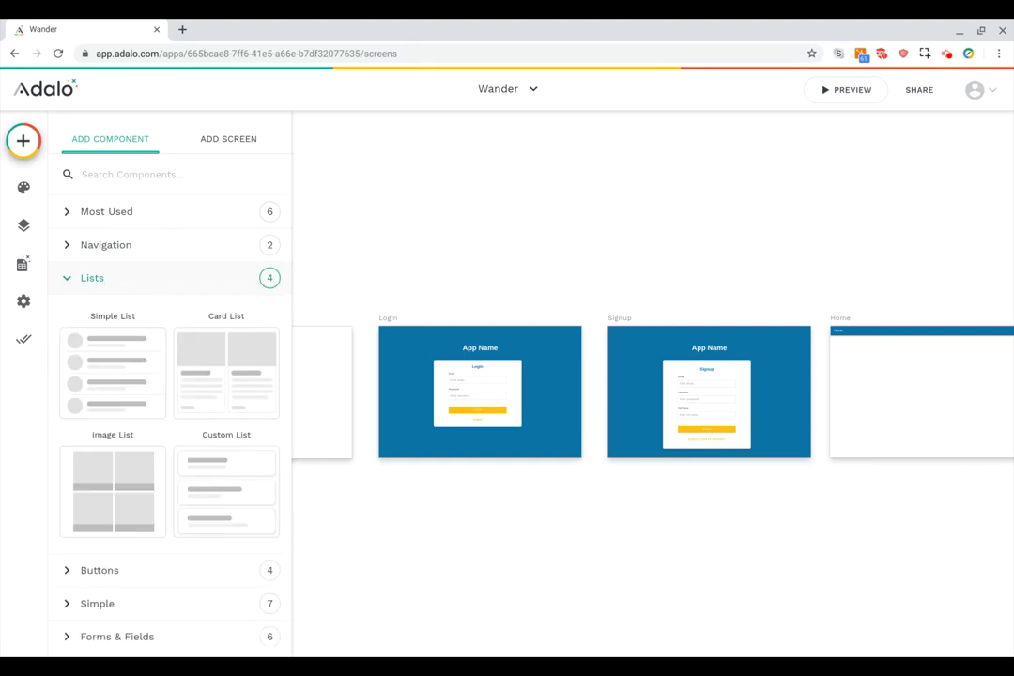
left_click(126, 287)
left_click(124, 309)
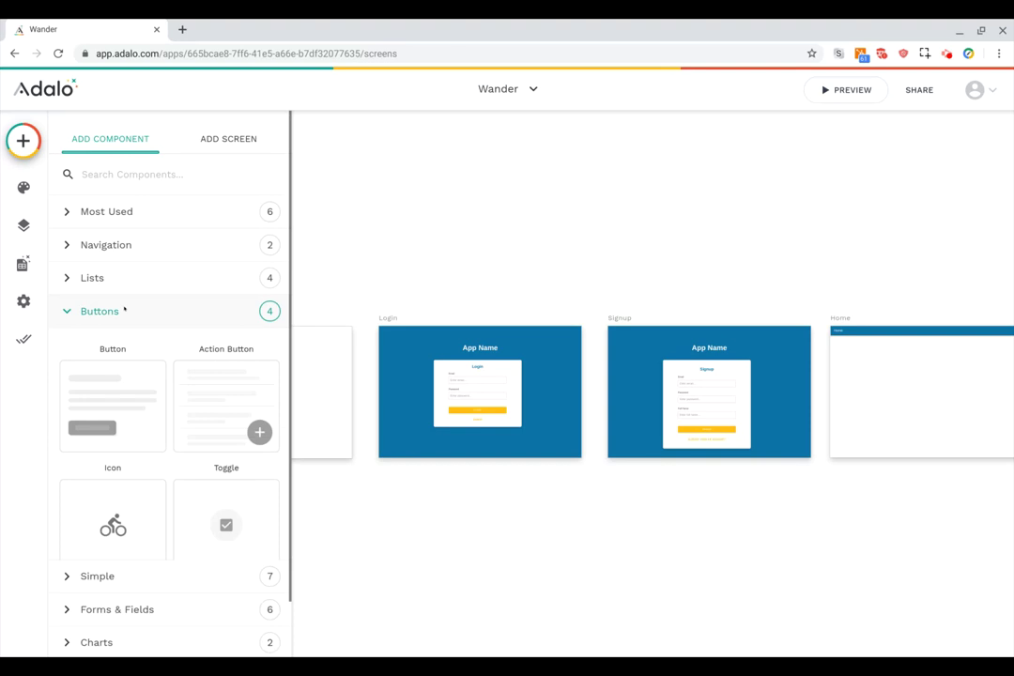
left_click(124, 309)
left_click(126, 343)
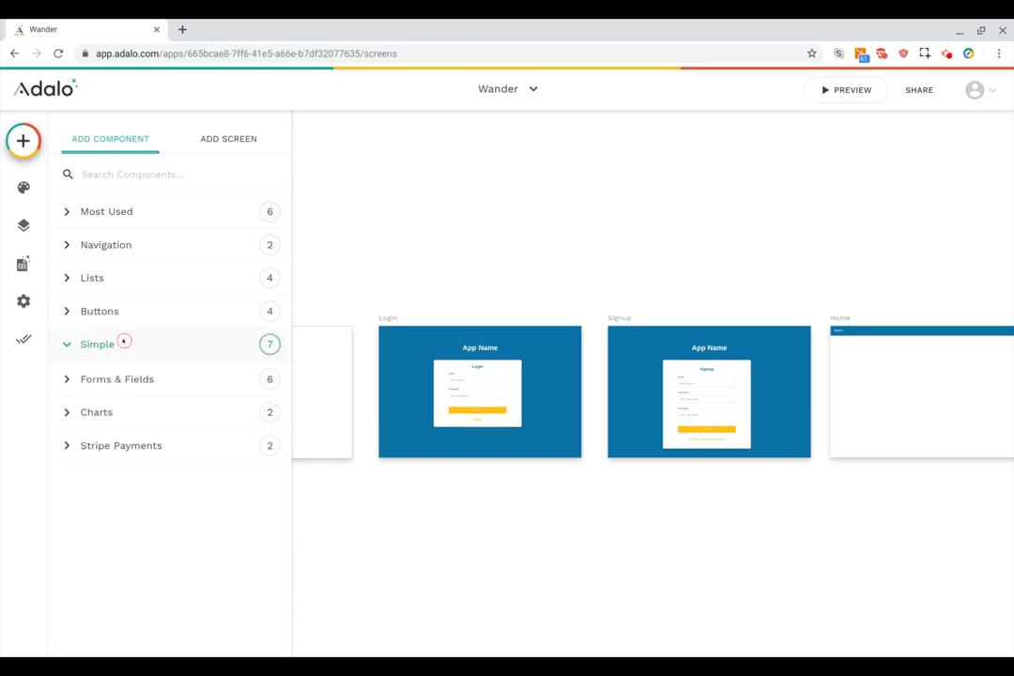
scroll(174, 449, "down", 2)
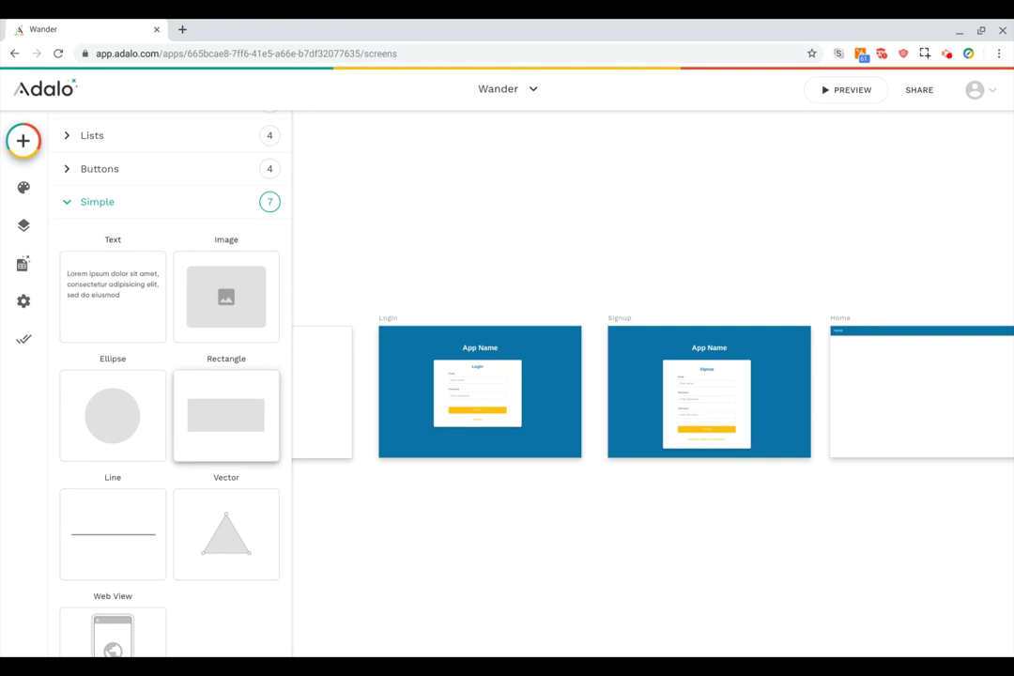
left_click(117, 209)
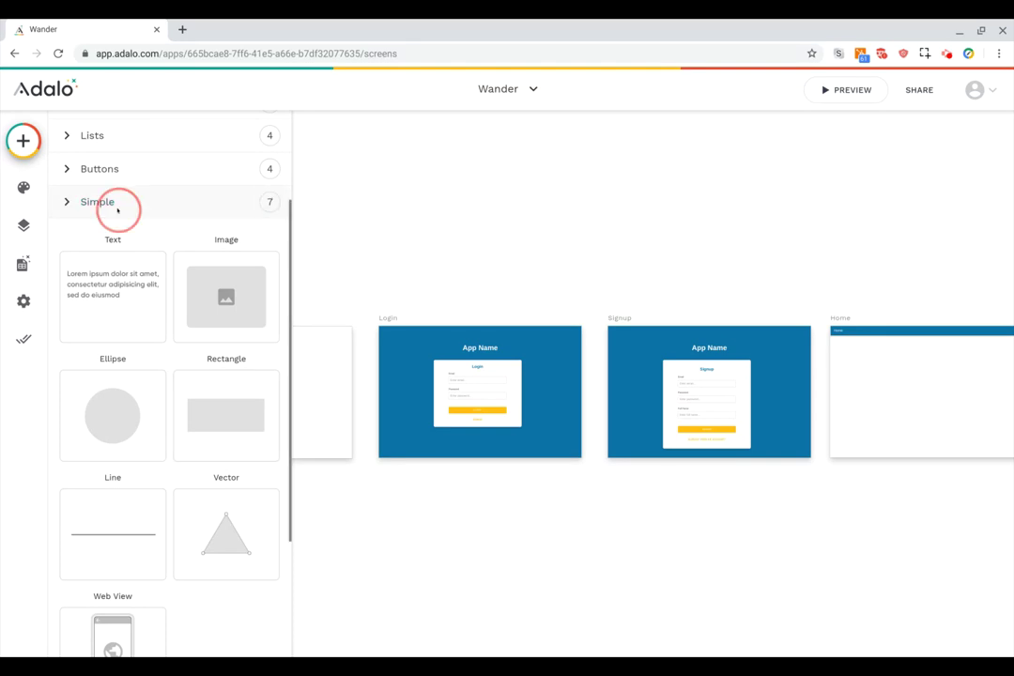
Expand and collapse the Forms & Fields, Charts and Stripe Payments component categories.
left_click(140, 378)
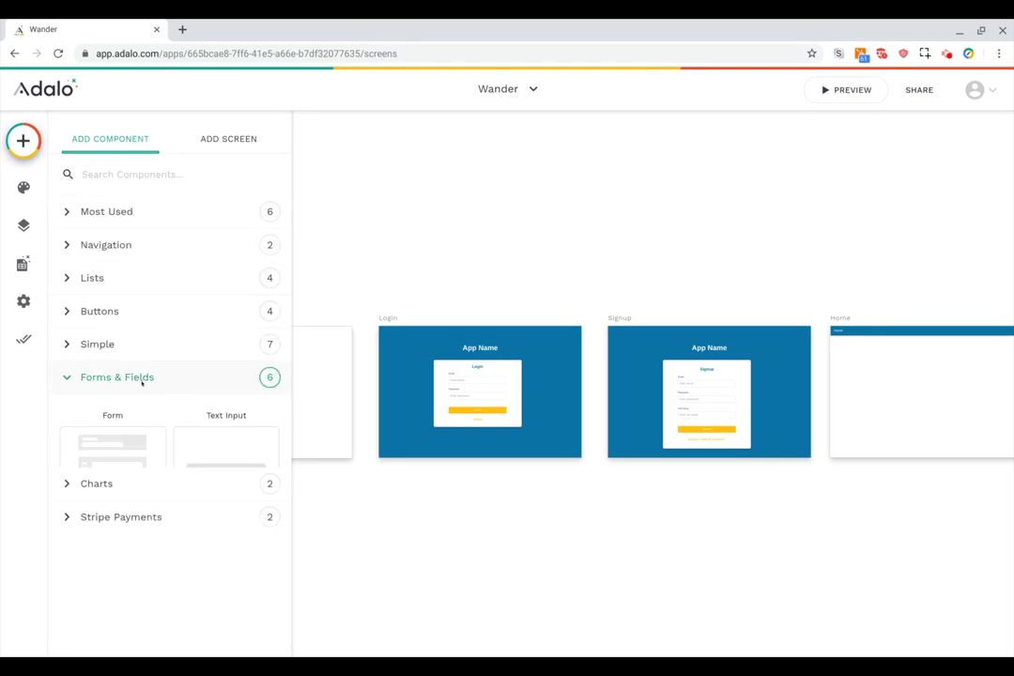
scroll(141, 383, "down", 2)
scroll(142, 383, "down", 1)
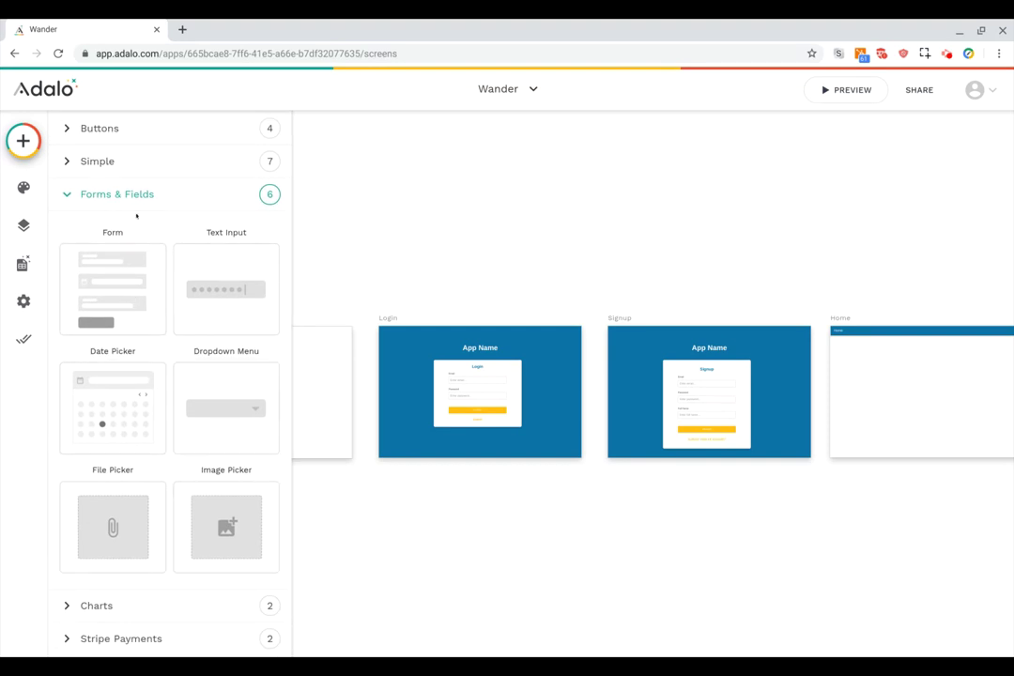
left_click(130, 195)
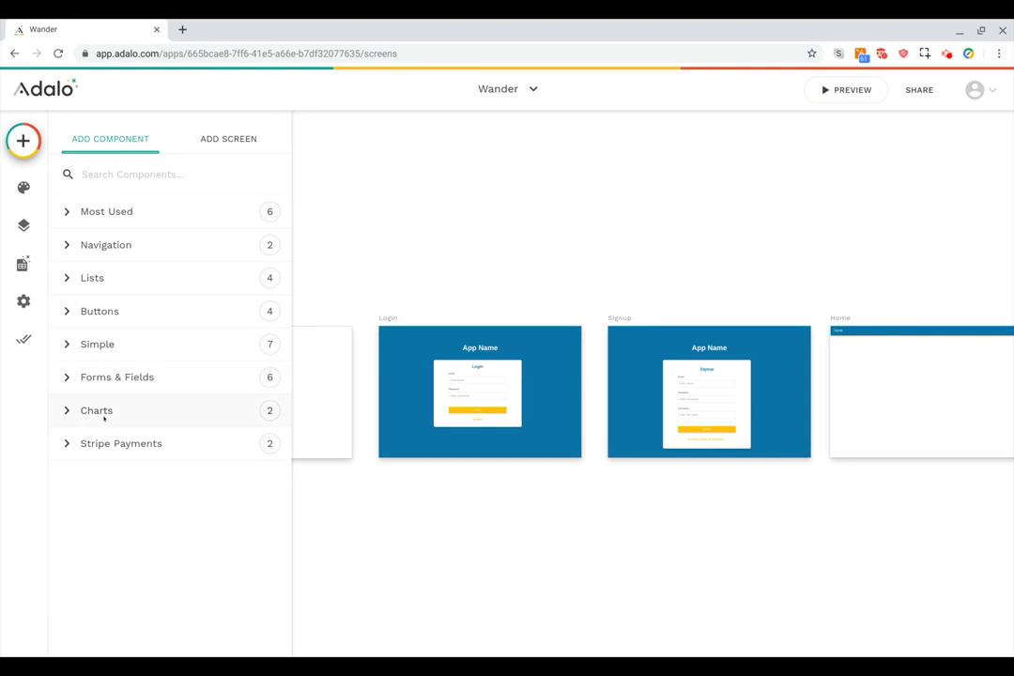
left_click(104, 417)
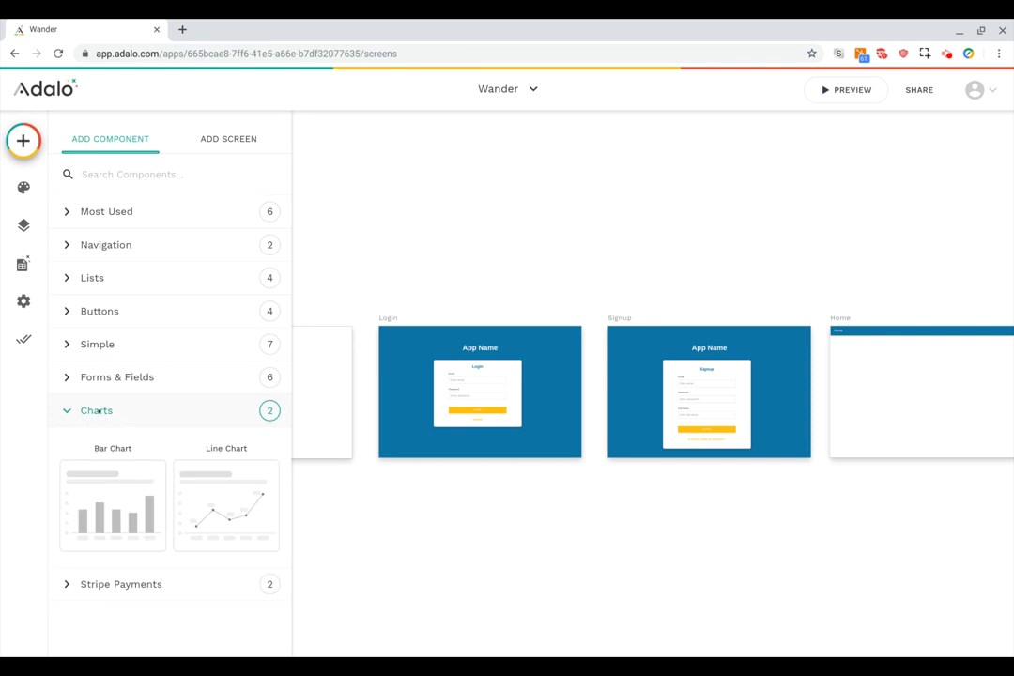
left_click(97, 411)
left_click(113, 441)
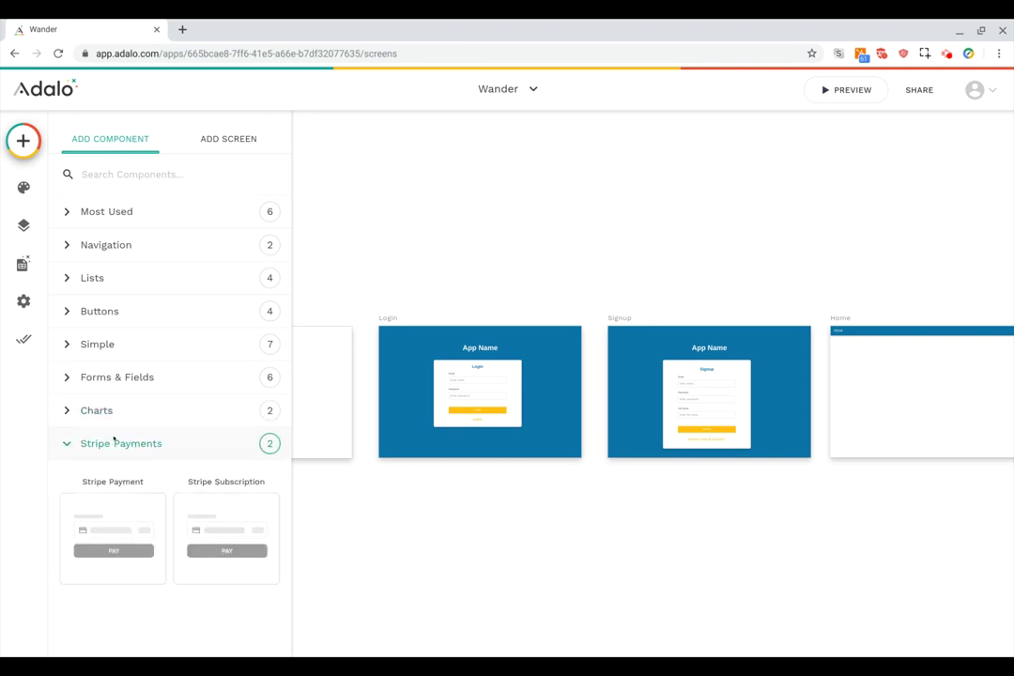
left_click(114, 438)
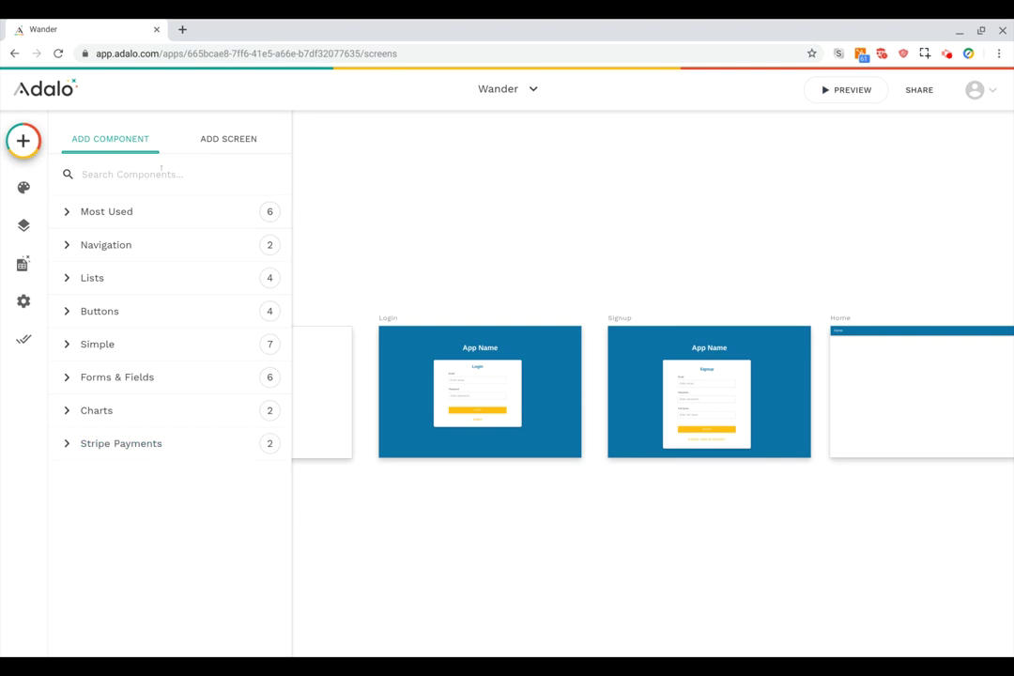
Switch to Add Screen and expand the Info, Intro, List and Misc template categories.
left_click(228, 139)
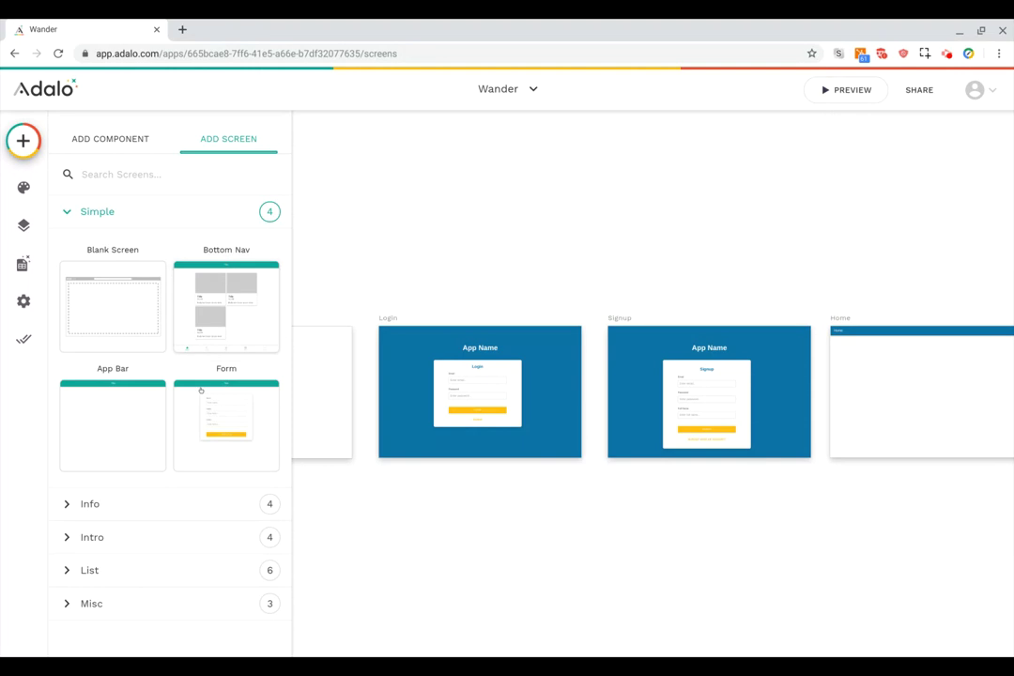
left_click(148, 501)
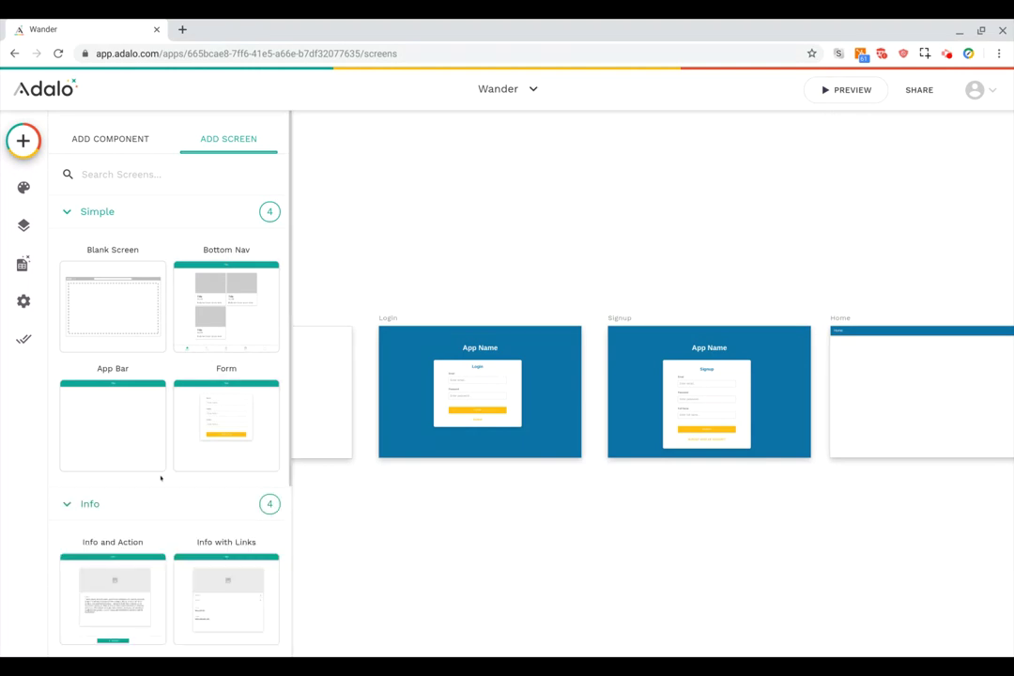
scroll(160, 478, "down", 3)
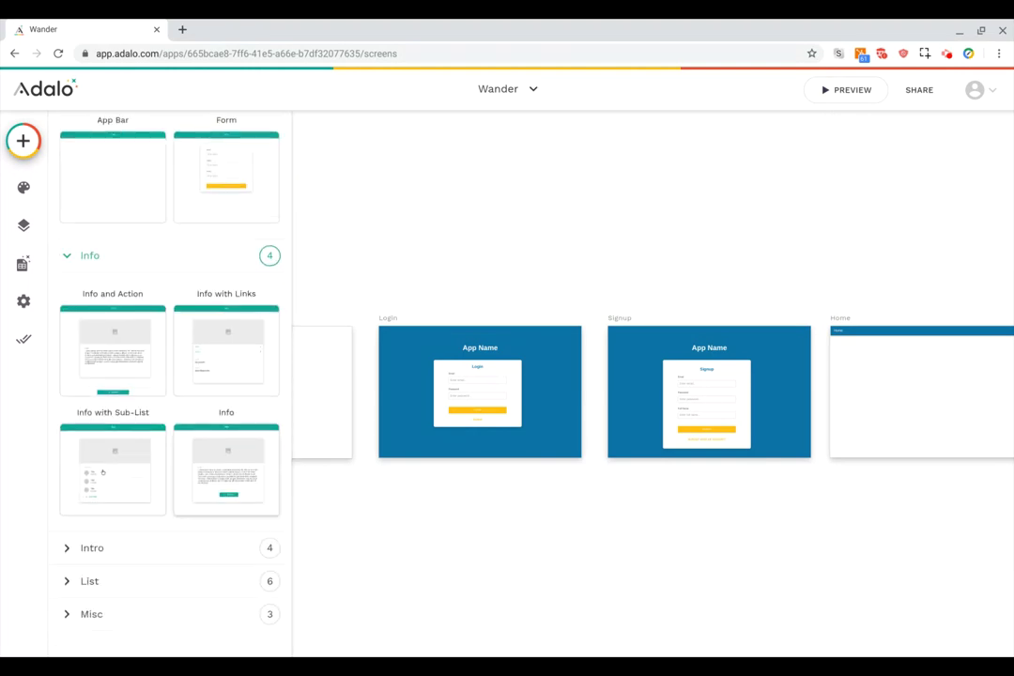
left_click(154, 548)
scroll(160, 526, "down", 3)
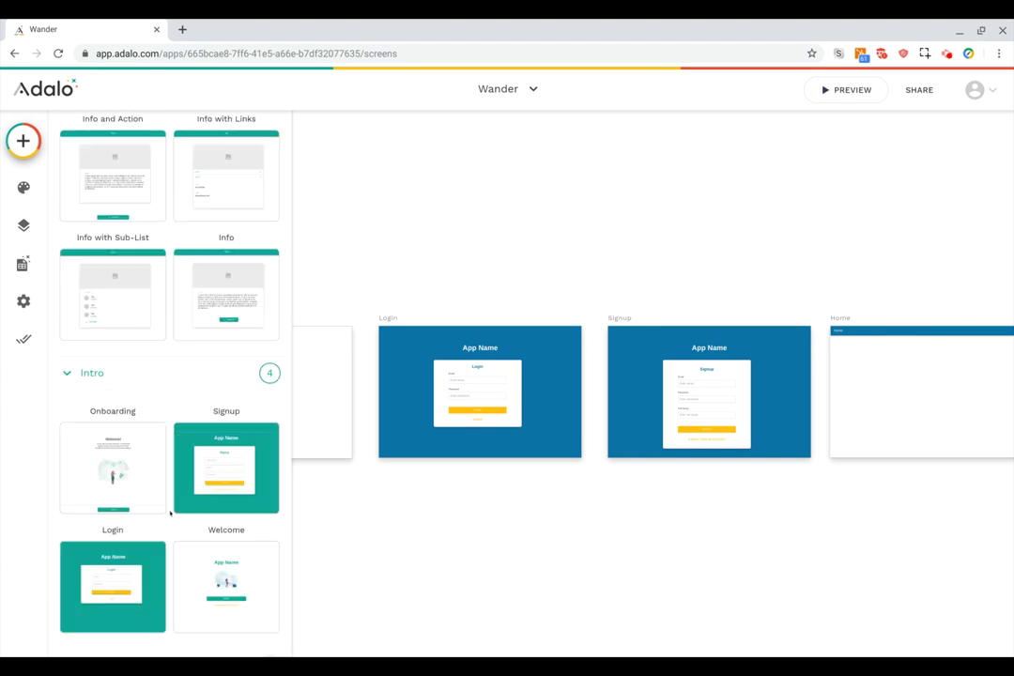
left_click(150, 295)
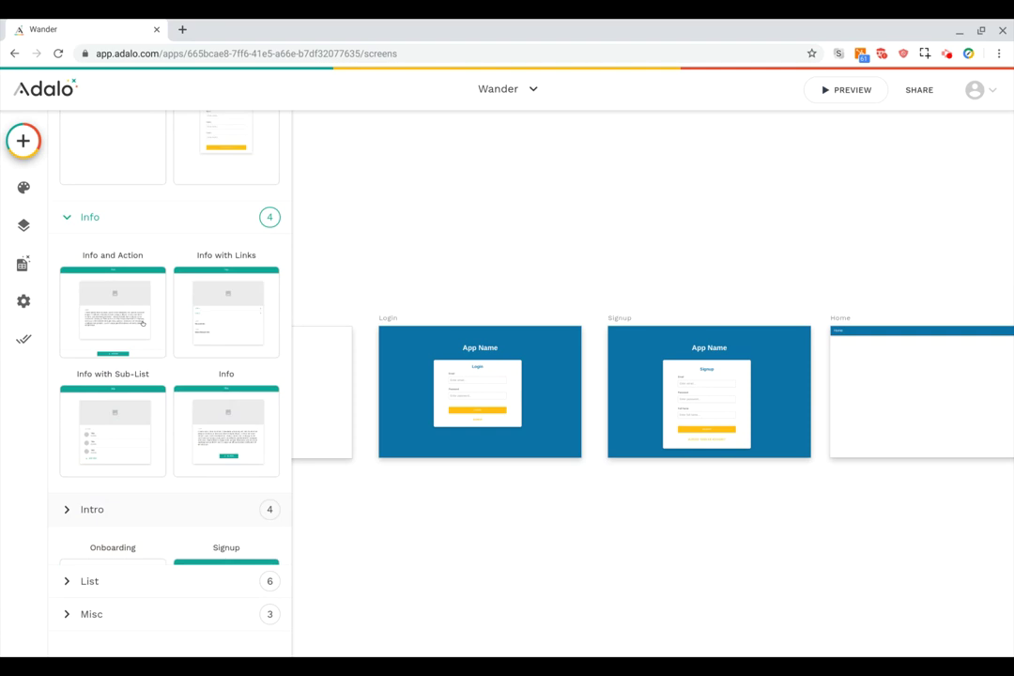
left_click(114, 579)
scroll(150, 488, "down", 4)
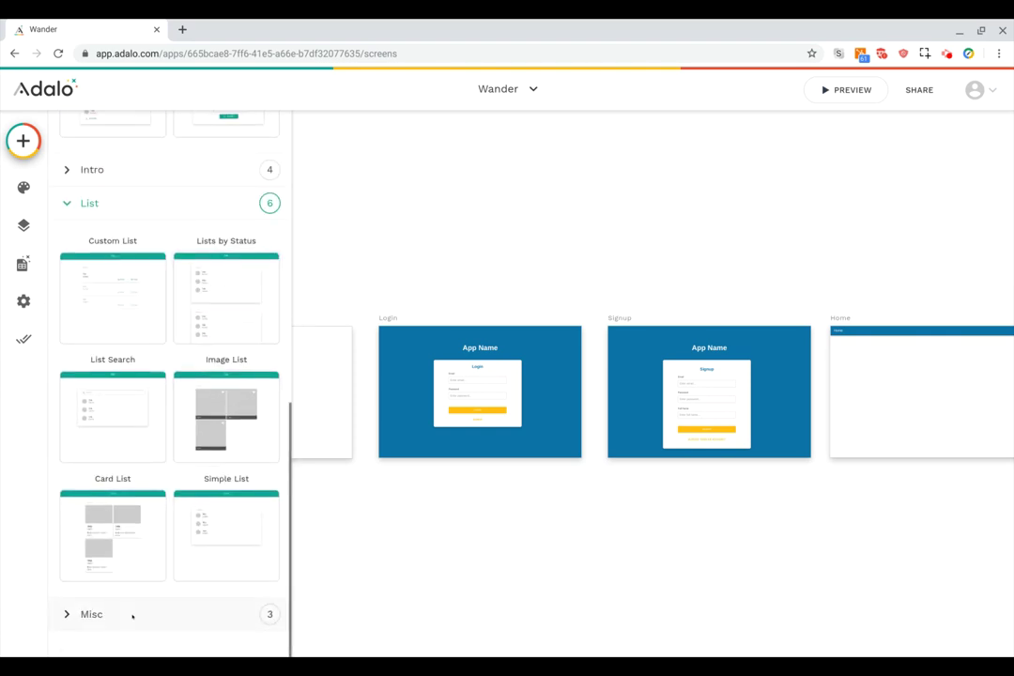
left_click(132, 615)
scroll(133, 617, "down", 3)
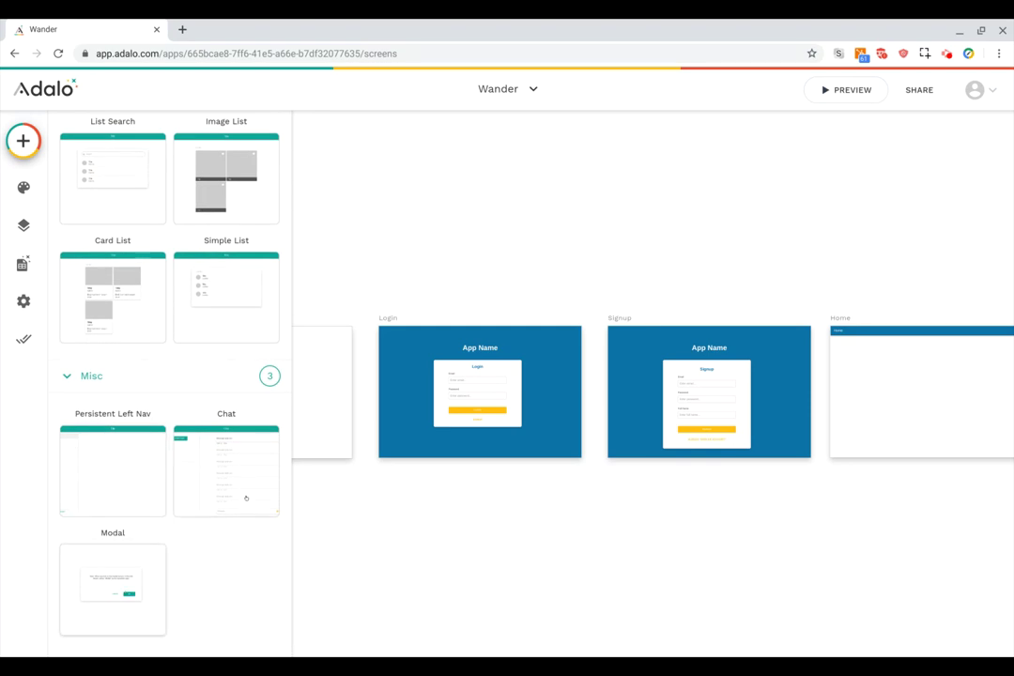
scroll(95, 369, "up", 6)
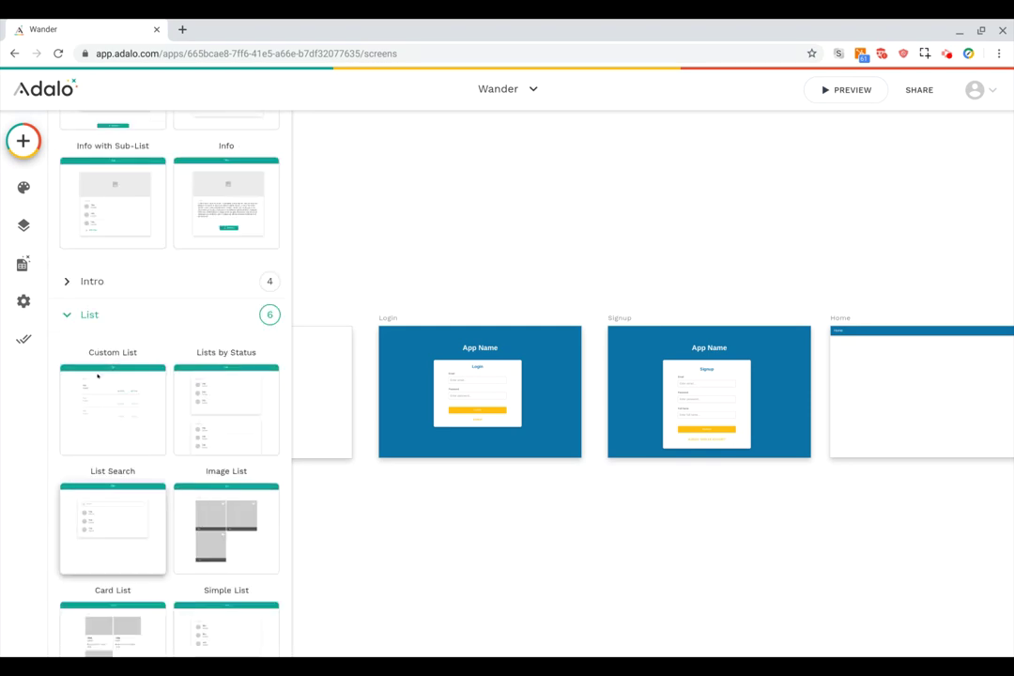
scroll(92, 284, "up", 3)
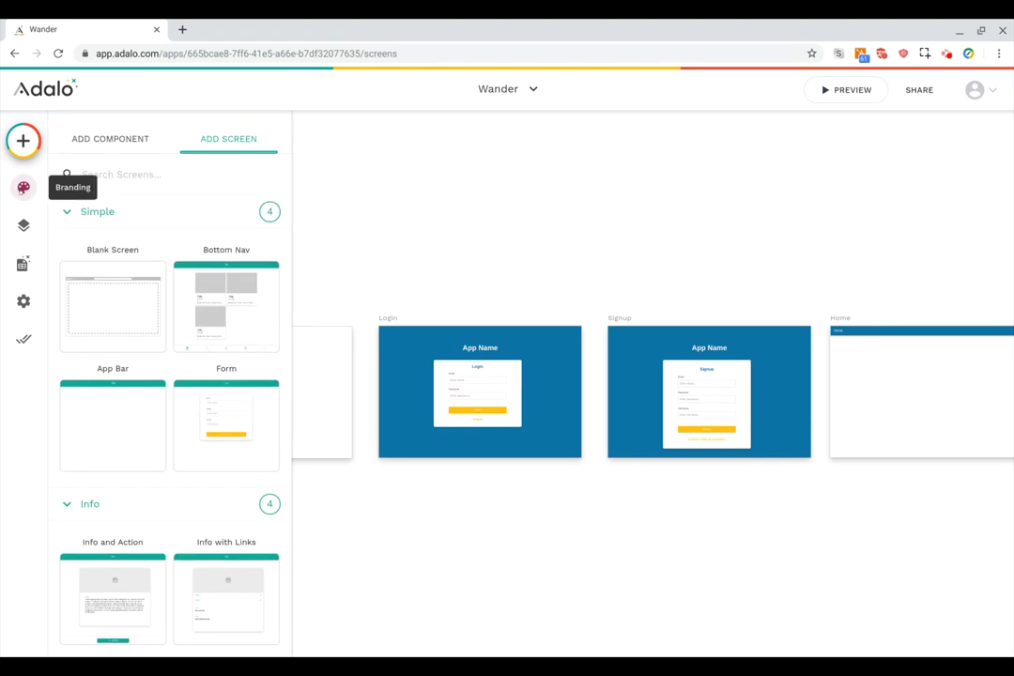
Change the branding primary colour to teal #0091a8, then show the app's screens list.
left_click(24, 187)
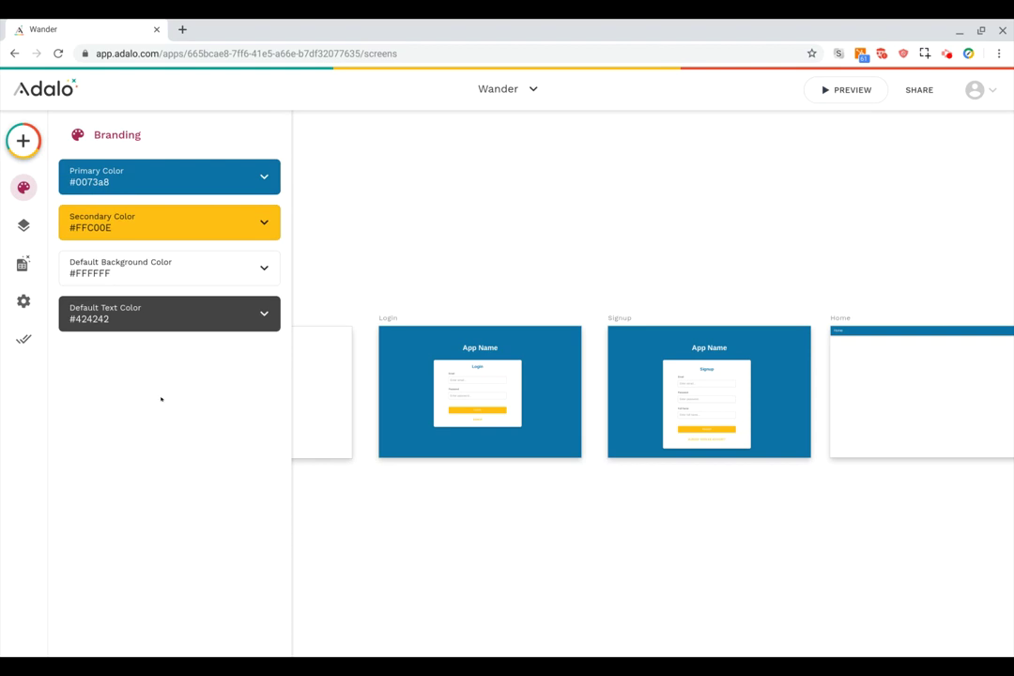
left_click(207, 181)
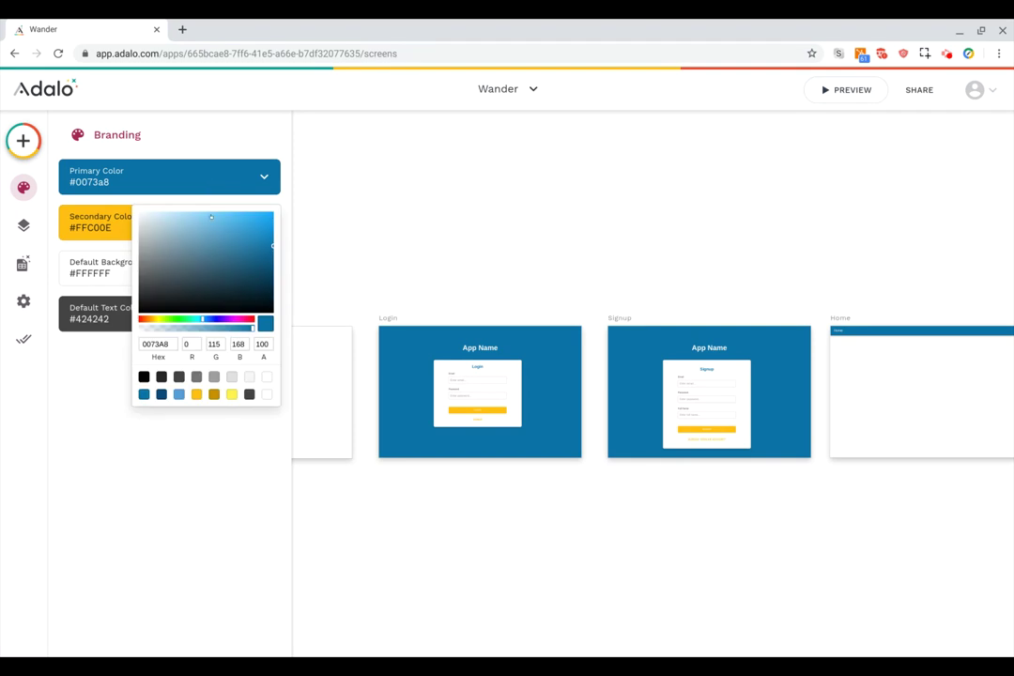
left_click(181, 319)
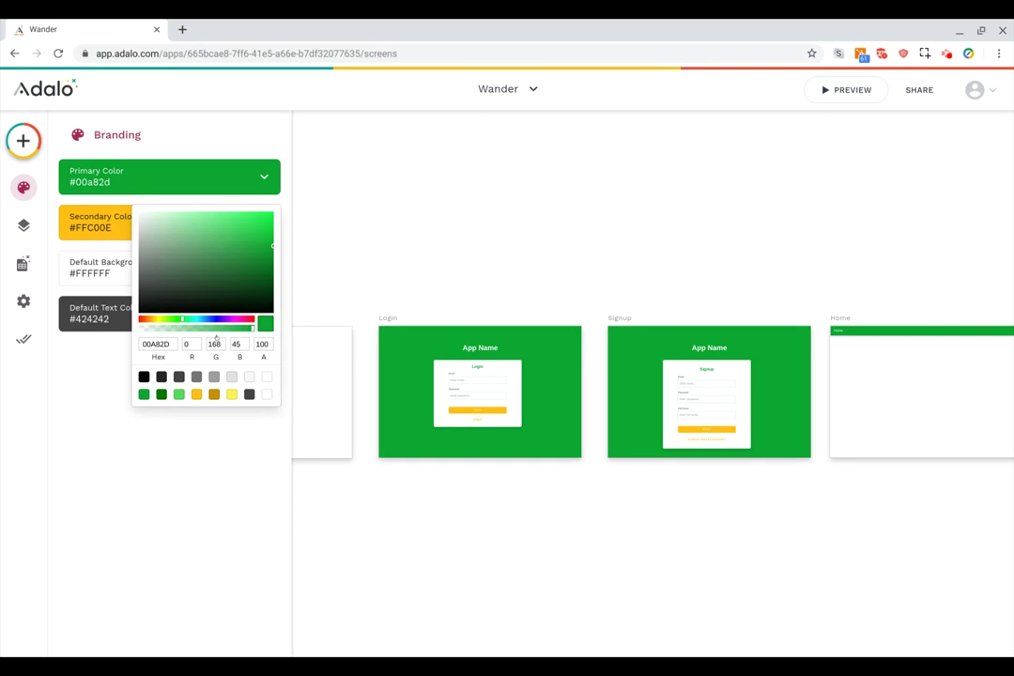
left_click(198, 320)
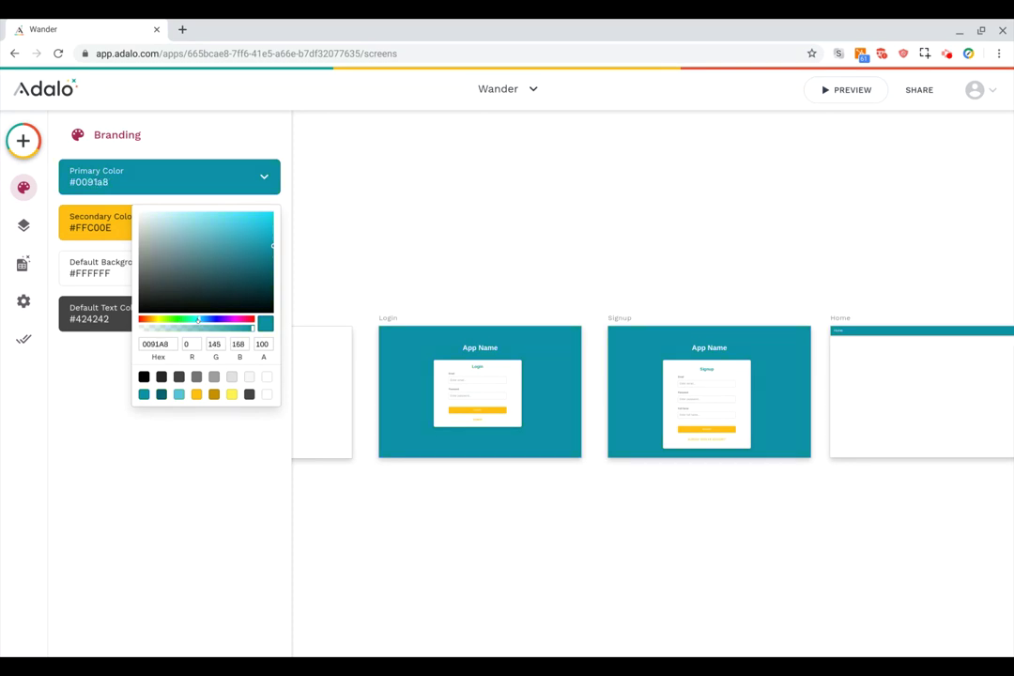
left_click(103, 387)
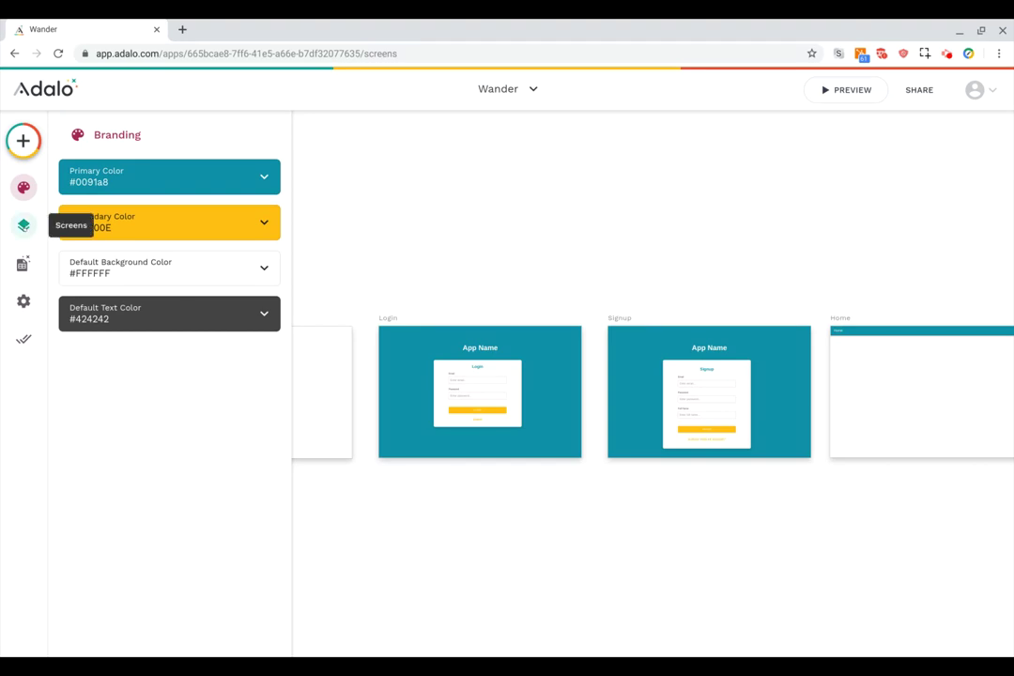
left_click(23, 226)
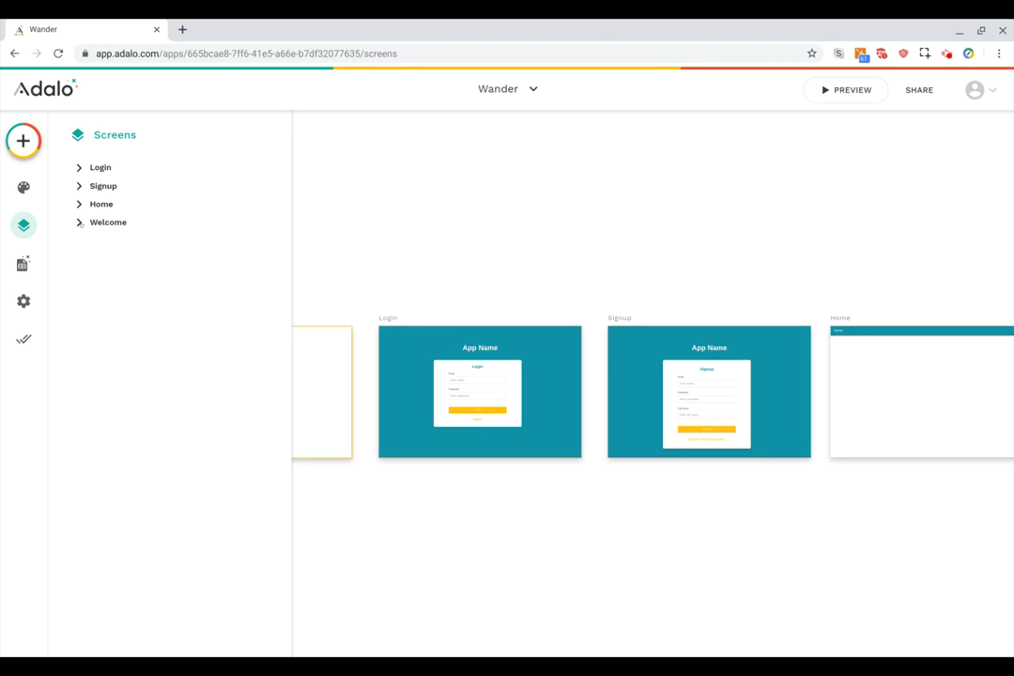
left_click(79, 167)
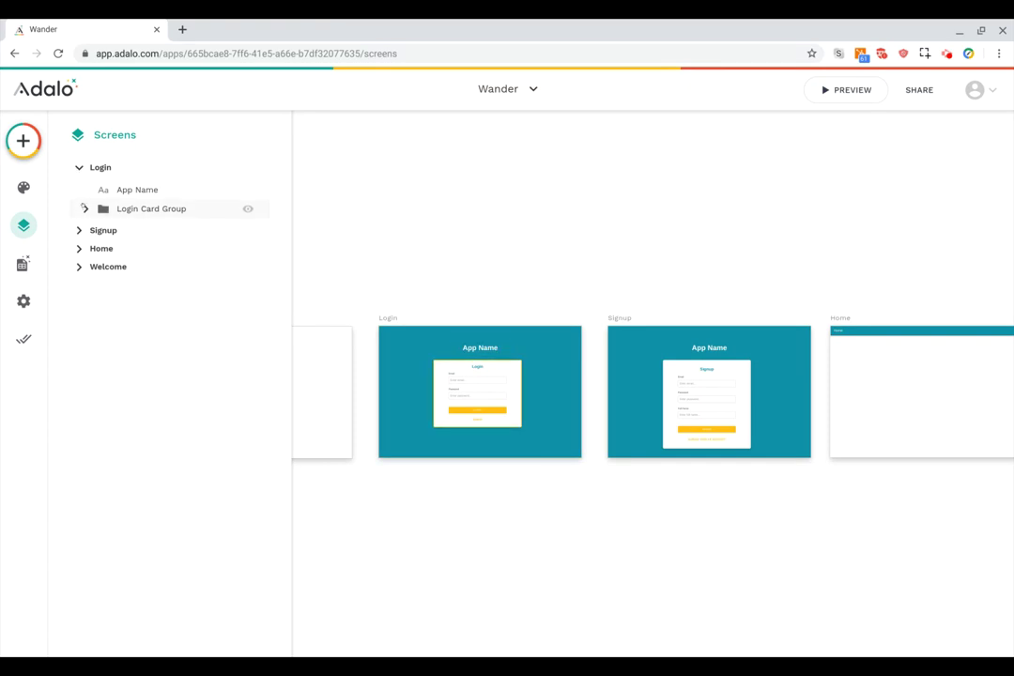
left_click(85, 209)
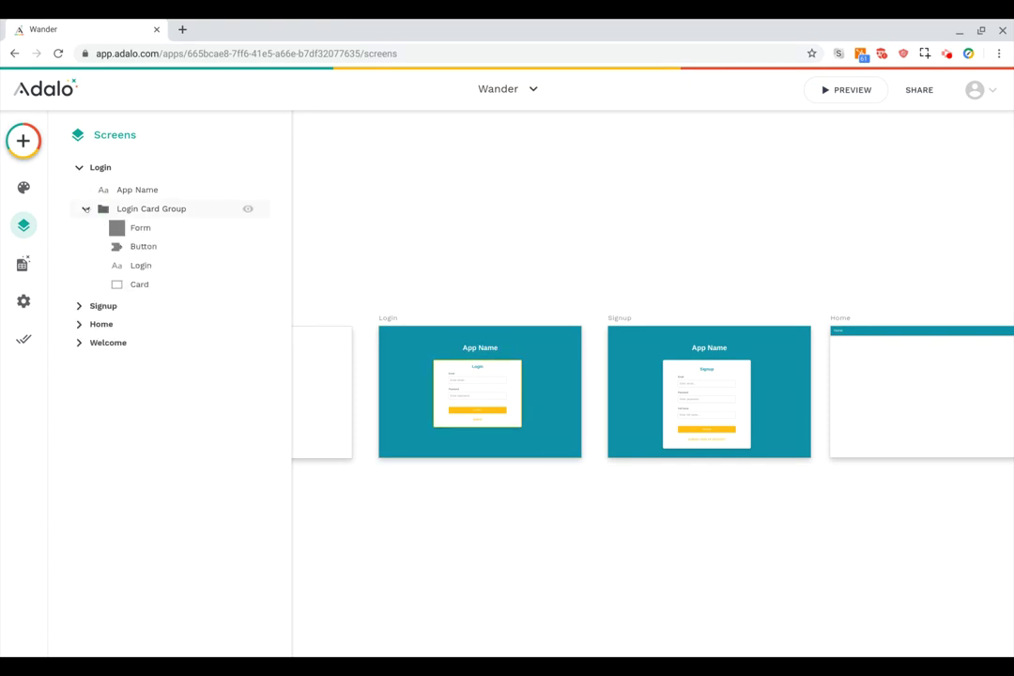
left_click(152, 229)
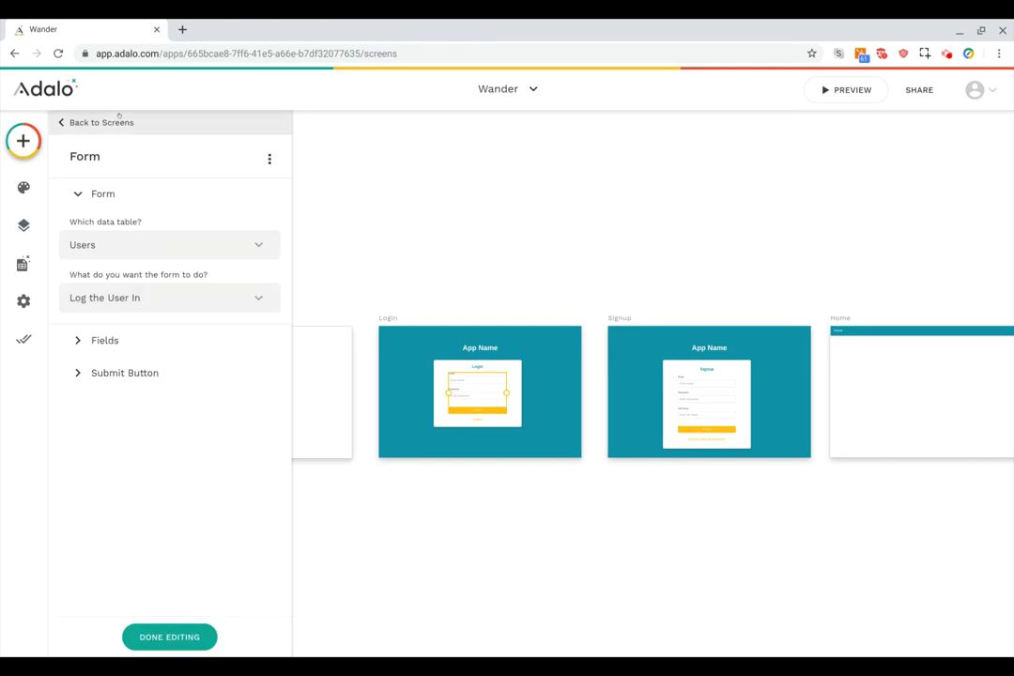
left_click(110, 122)
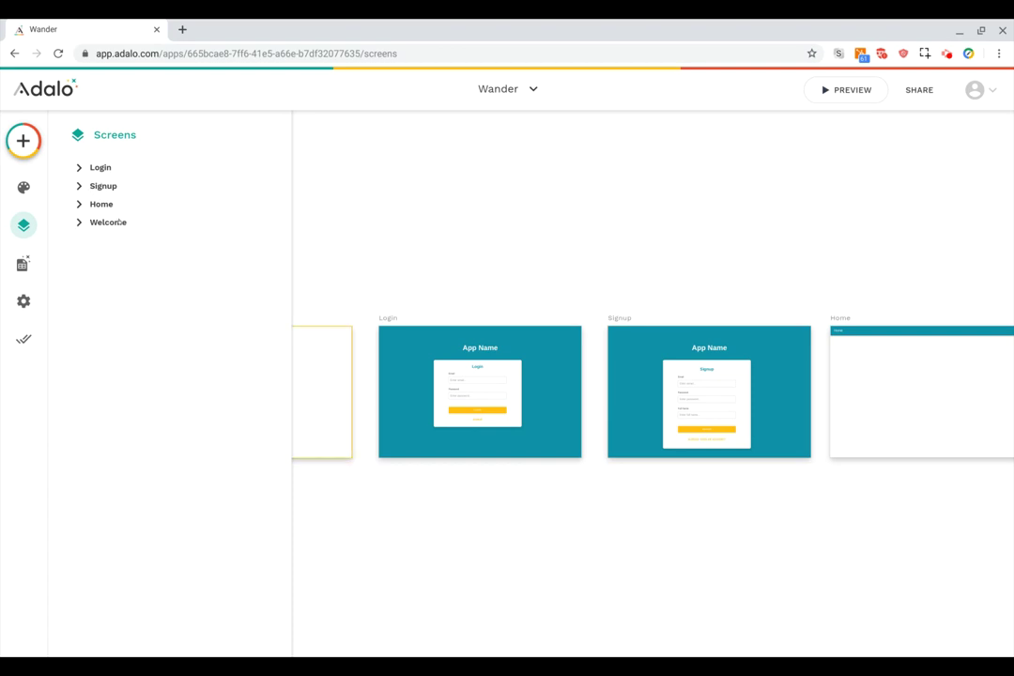
left_click(104, 221)
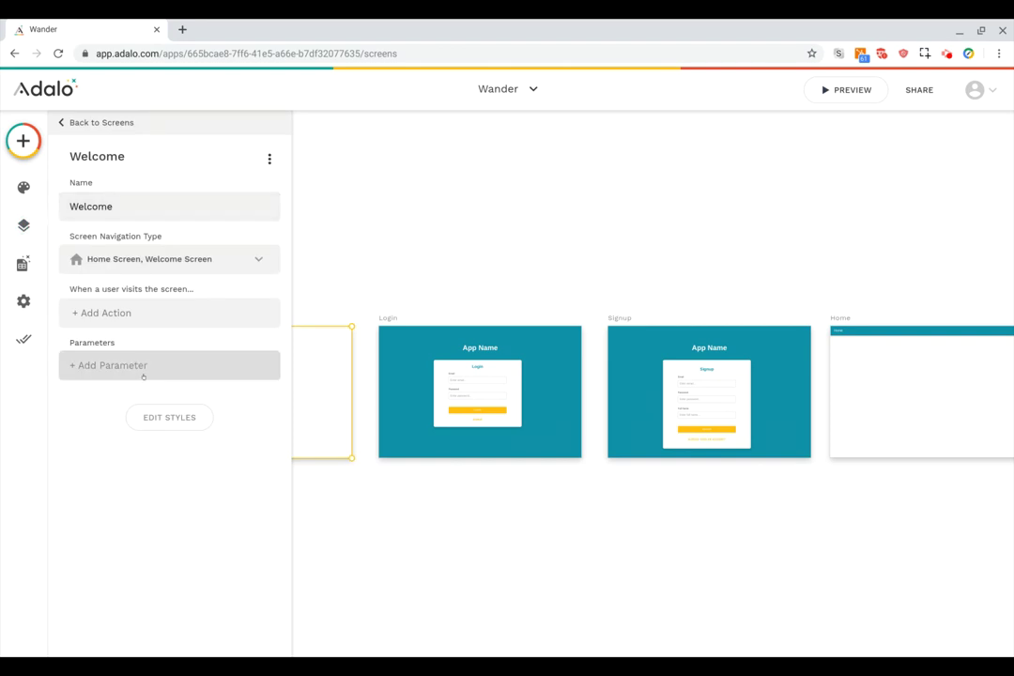
left_click(23, 226)
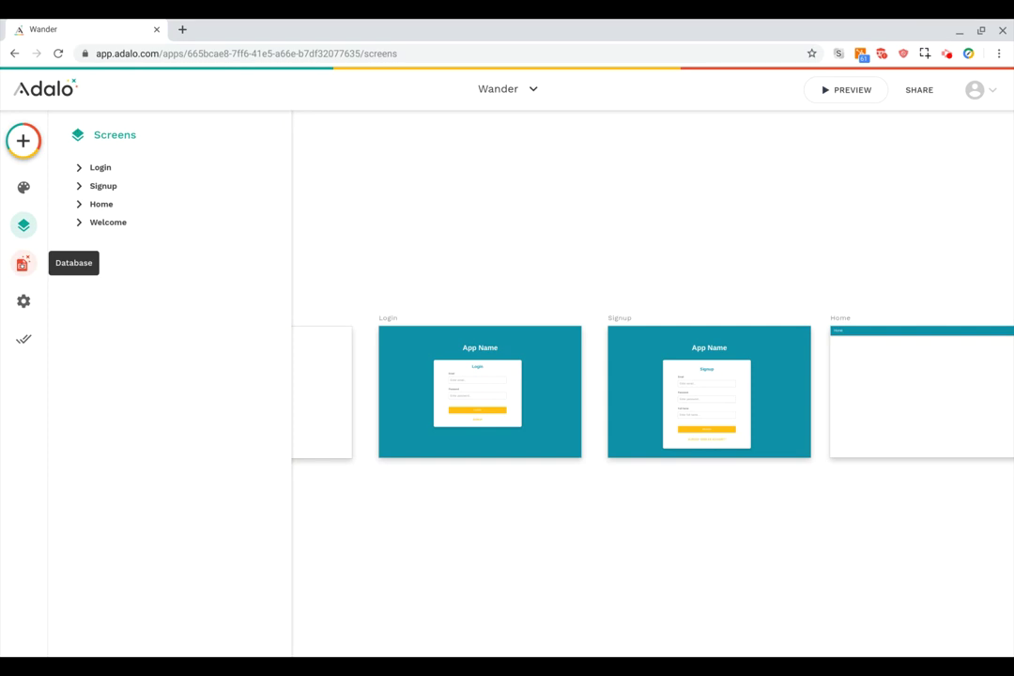
Expand the Users collection in the database to show its Email, Password, Username and Full Name fields.
left_click(22, 262)
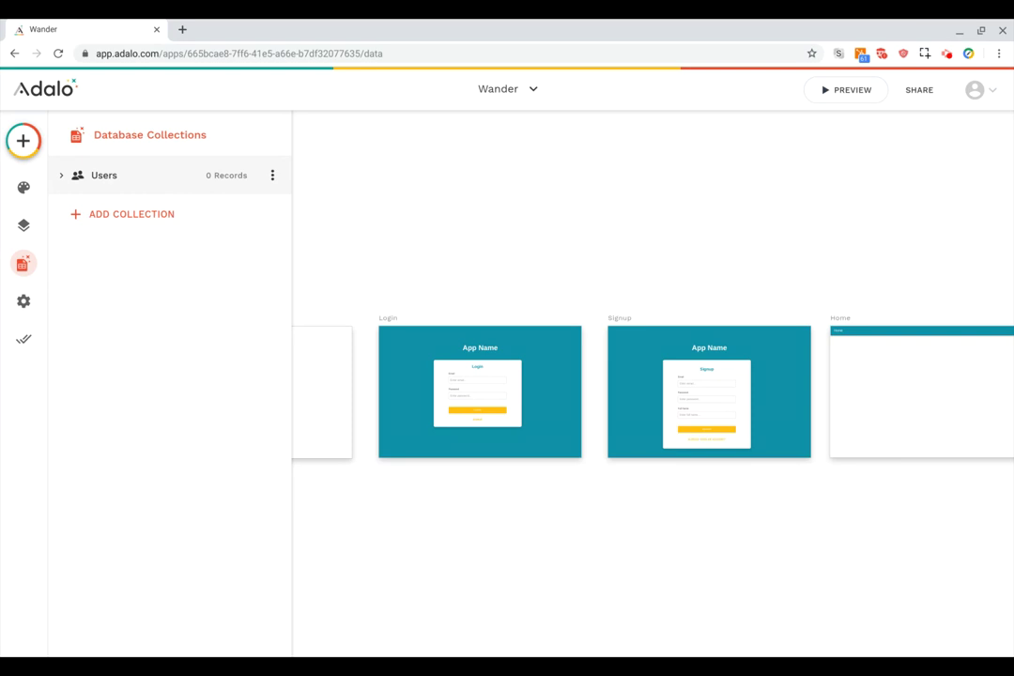
left_click(128, 183)
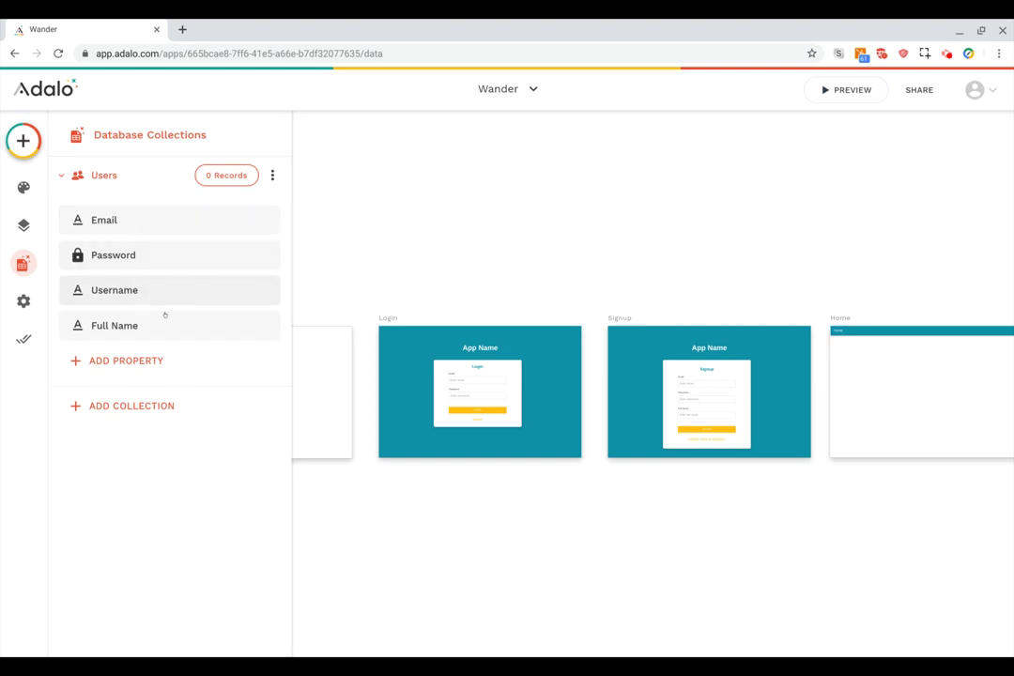
left_click(132, 360)
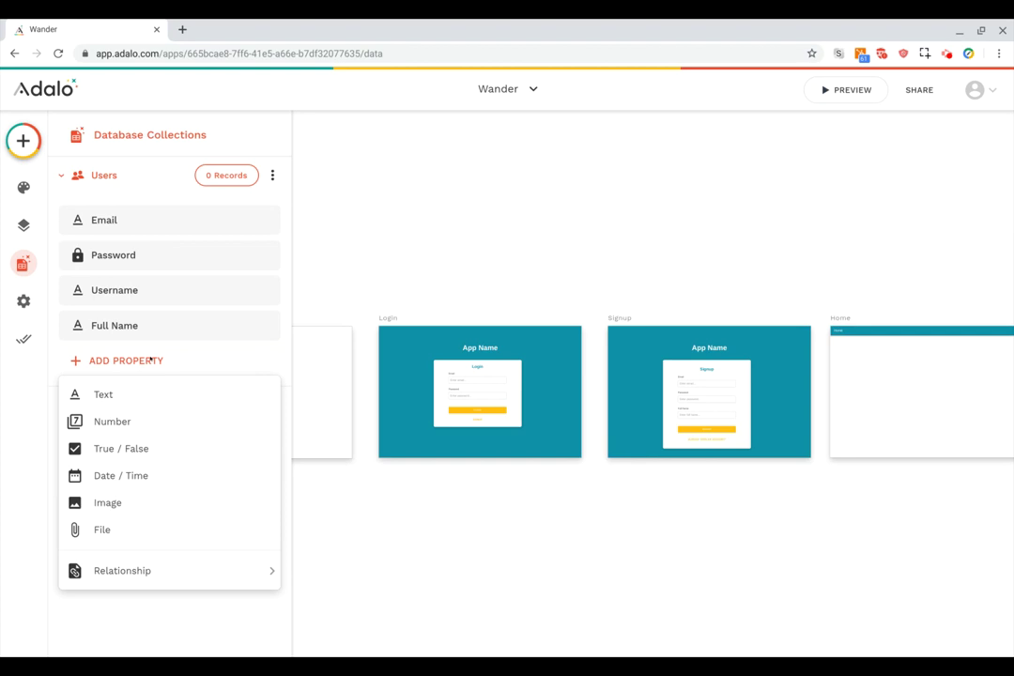
left_click(142, 360)
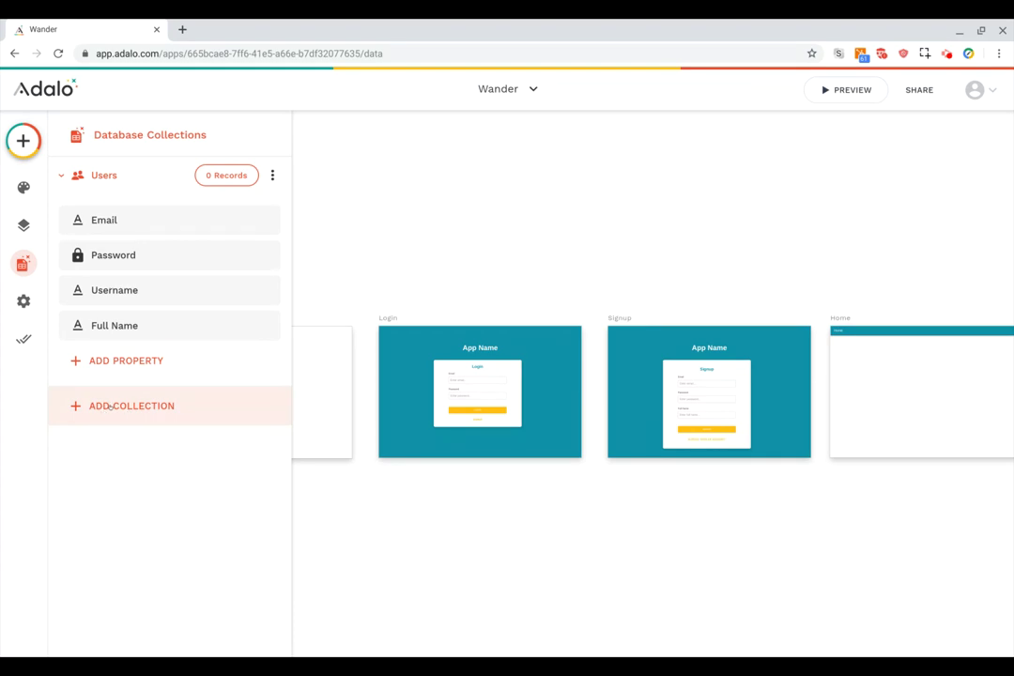
Create a Trips collection and add a Text property named Description.
left_click(110, 406)
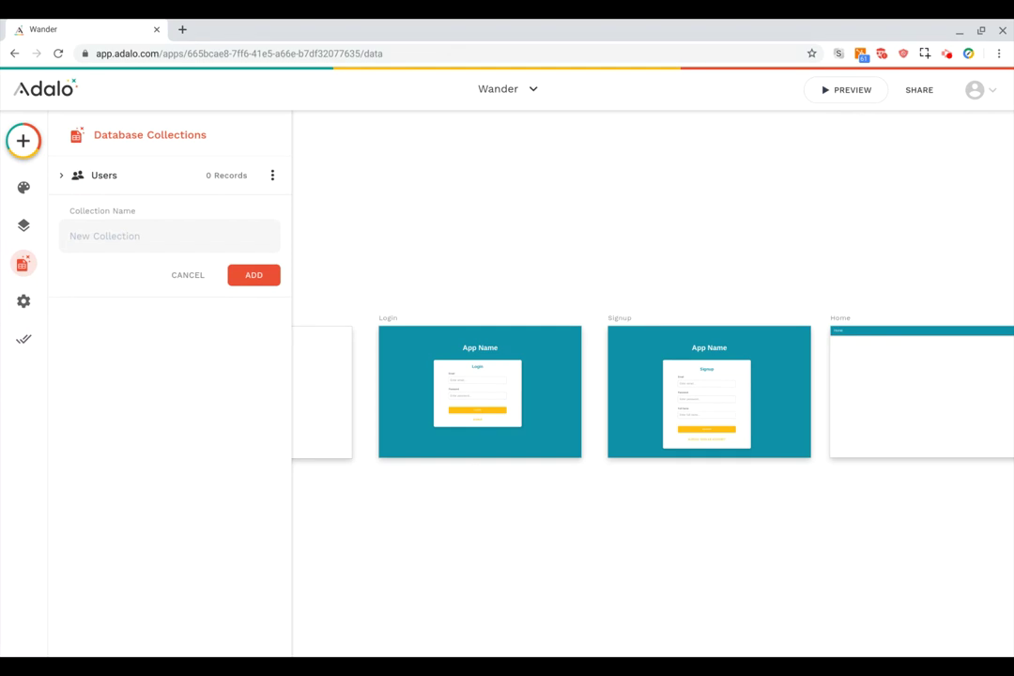
type("Trips")
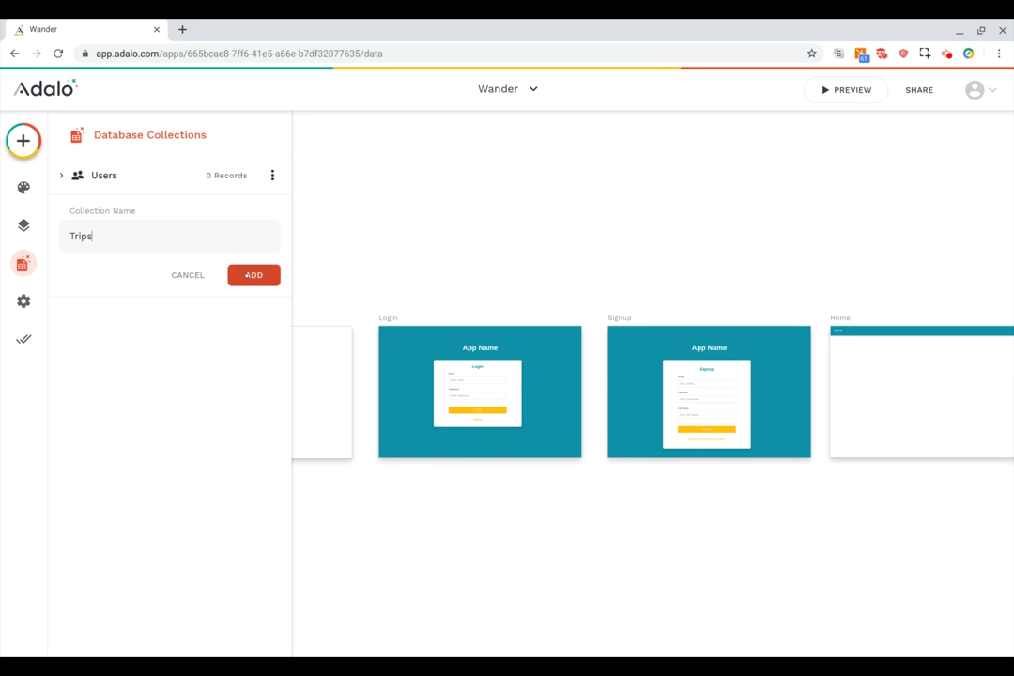
left_click(247, 274)
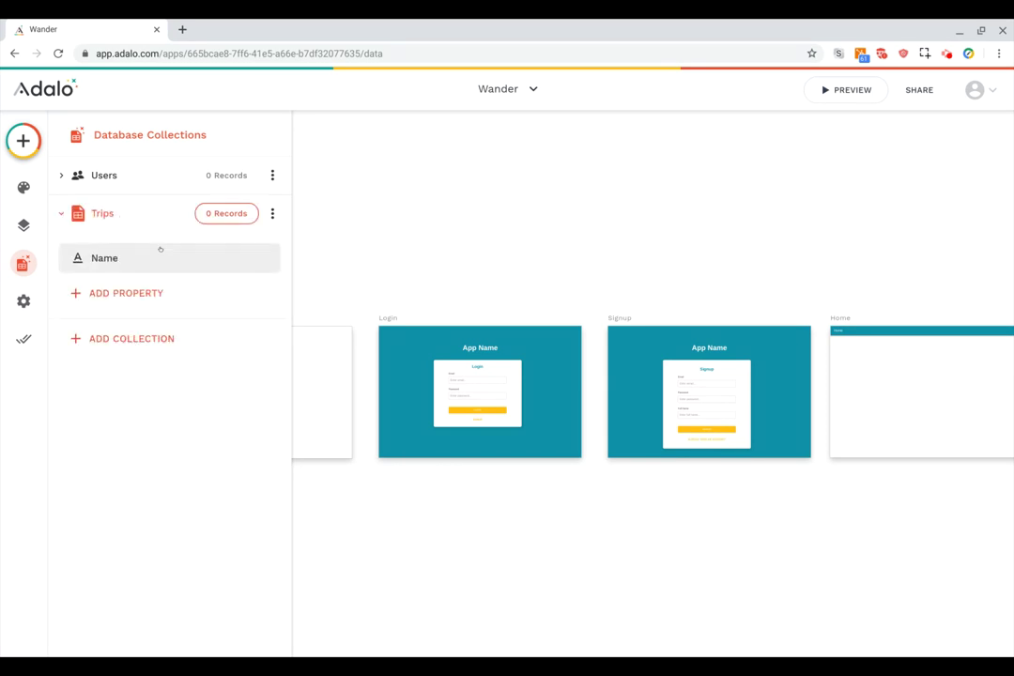
left_click(133, 292)
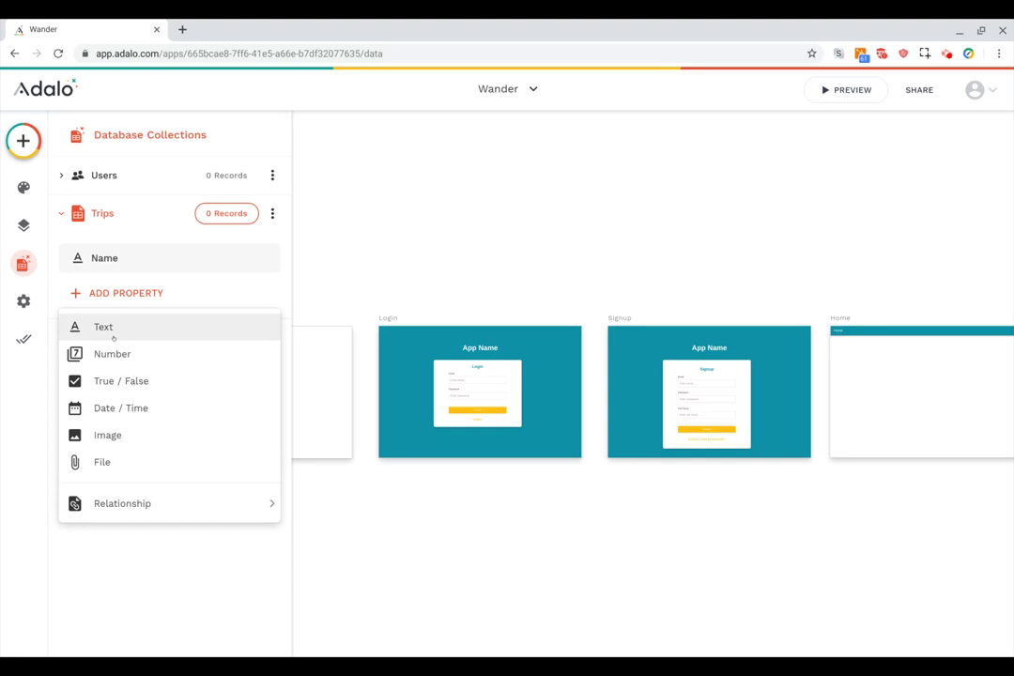
left_click(117, 326)
left_click(135, 391)
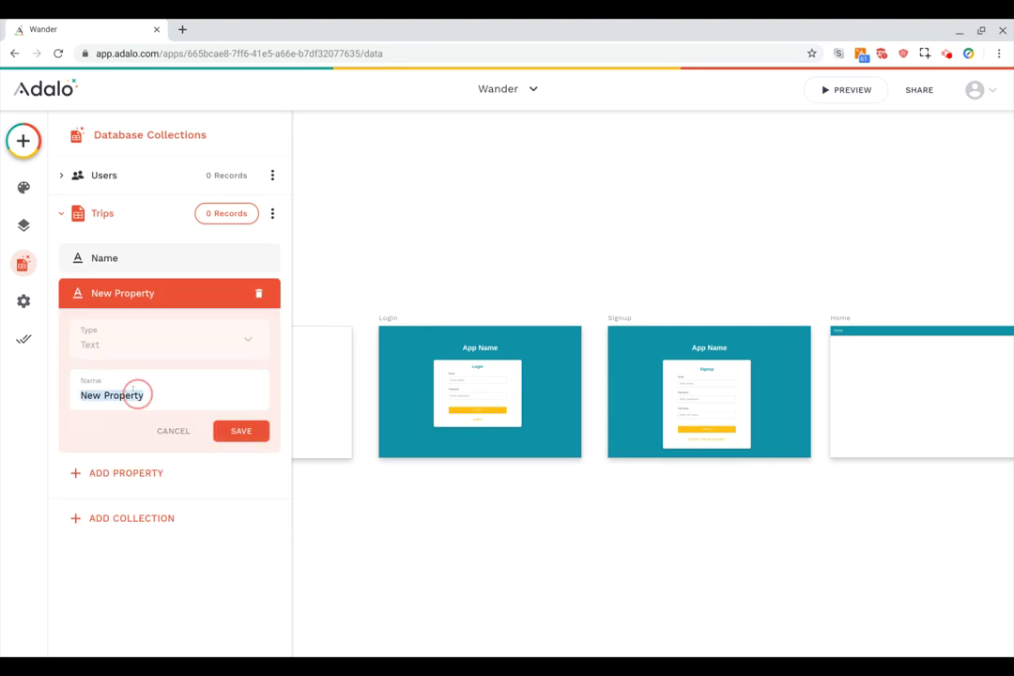
type("Description")
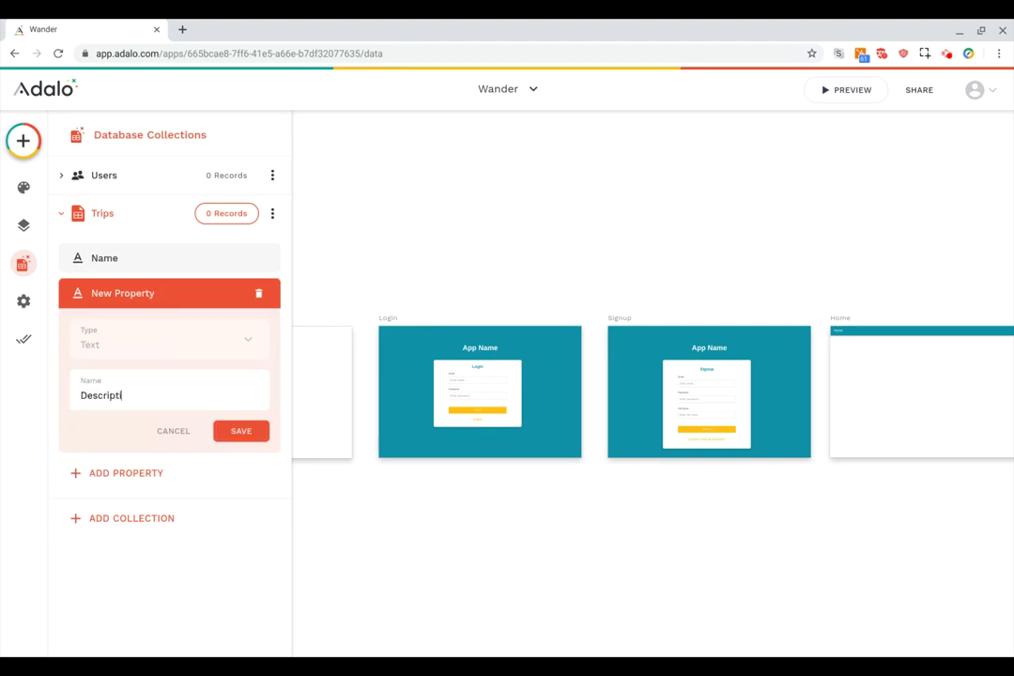
left_click(246, 432)
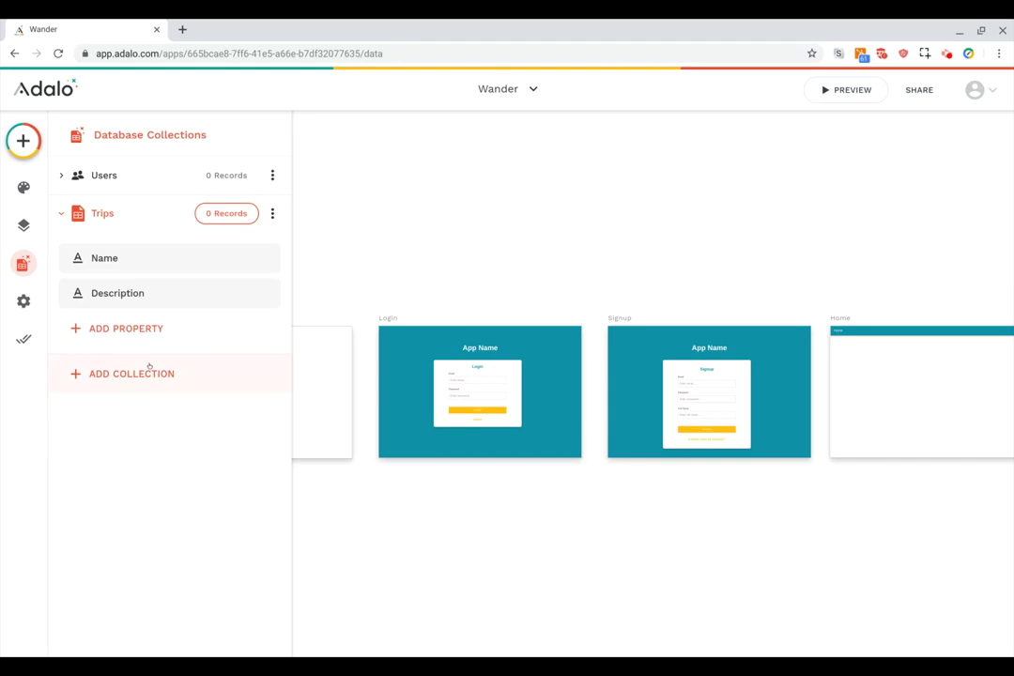
Add an Image property named Image to the Trips collection.
left_click(122, 328)
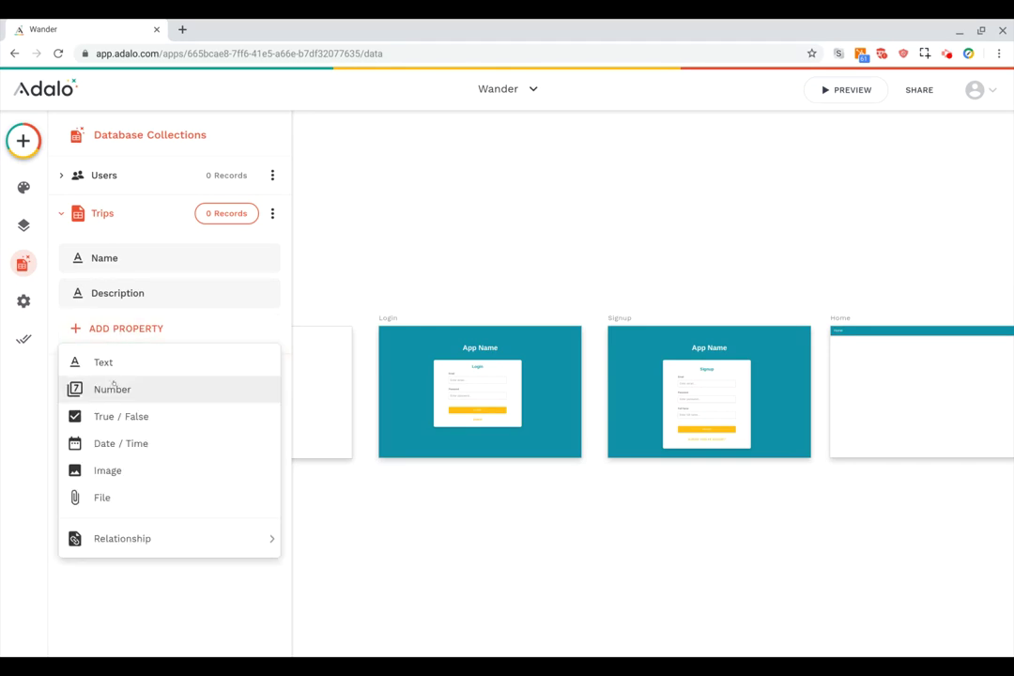
left_click(105, 470)
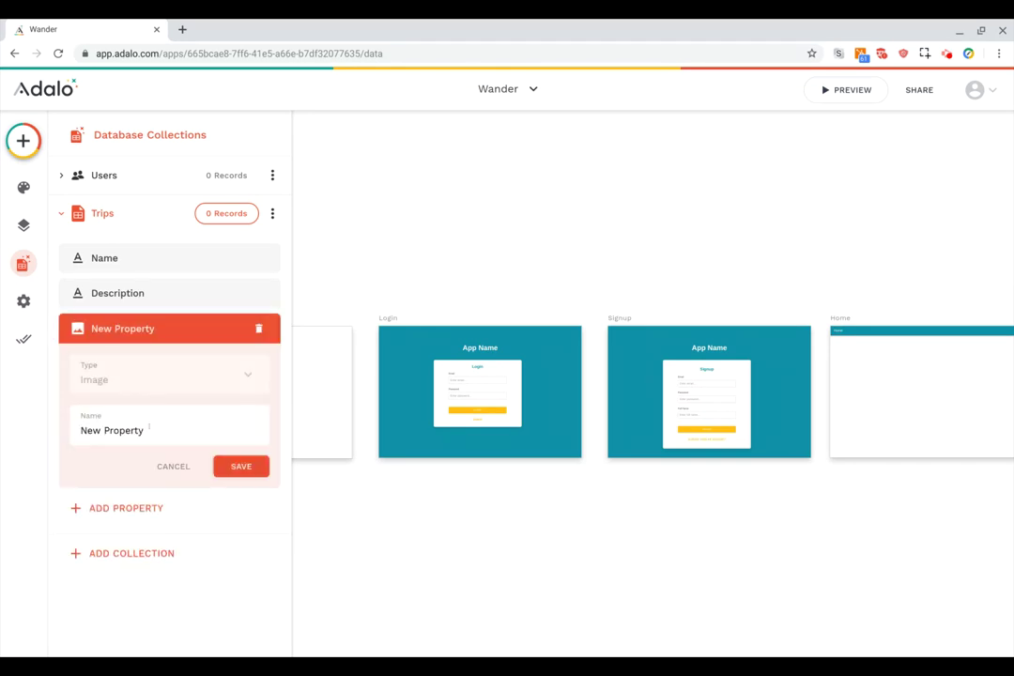
triple_click(154, 430)
key("BackSpace")
type("Image")
left_click(236, 467)
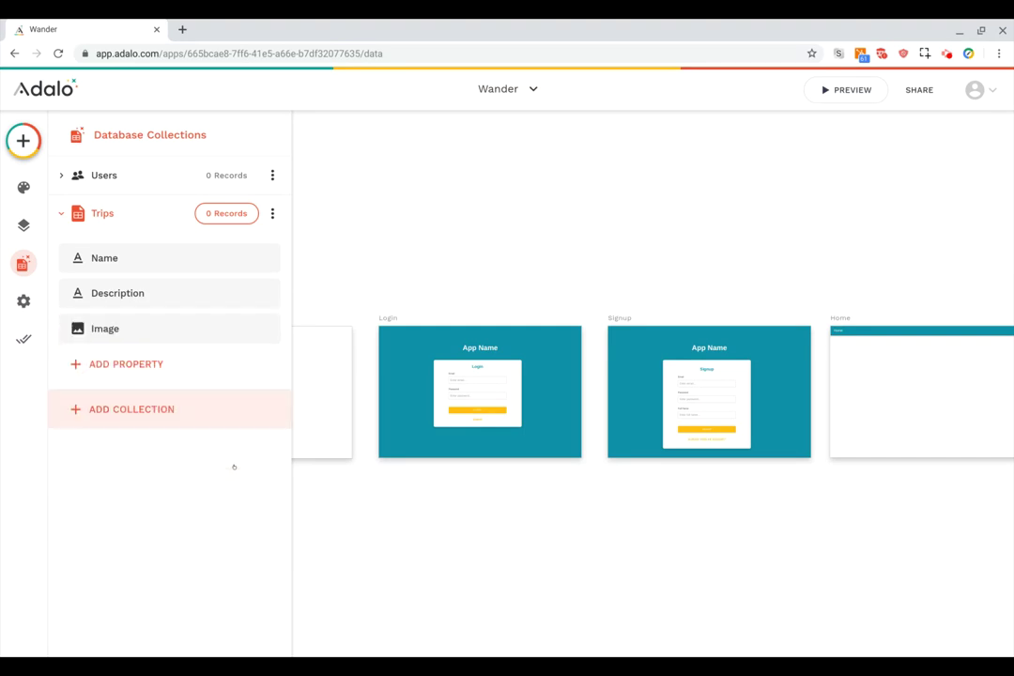
Add a User relationship property to Trips where one User can have multiple Trips, and save it.
left_click(131, 368)
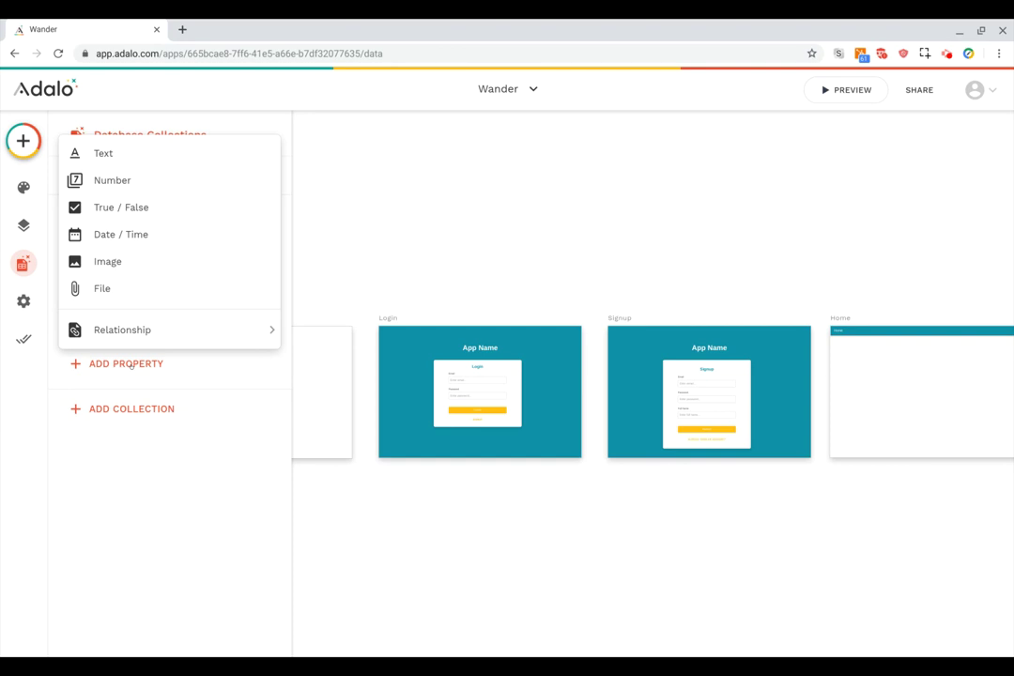
mouse_move(125, 332)
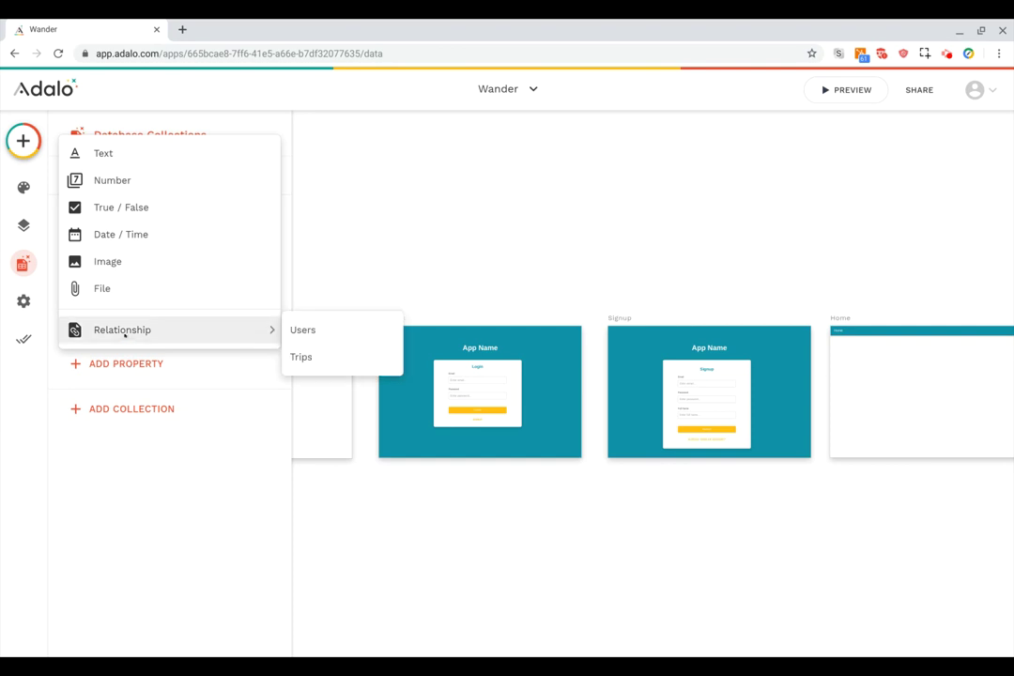
left_click(303, 329)
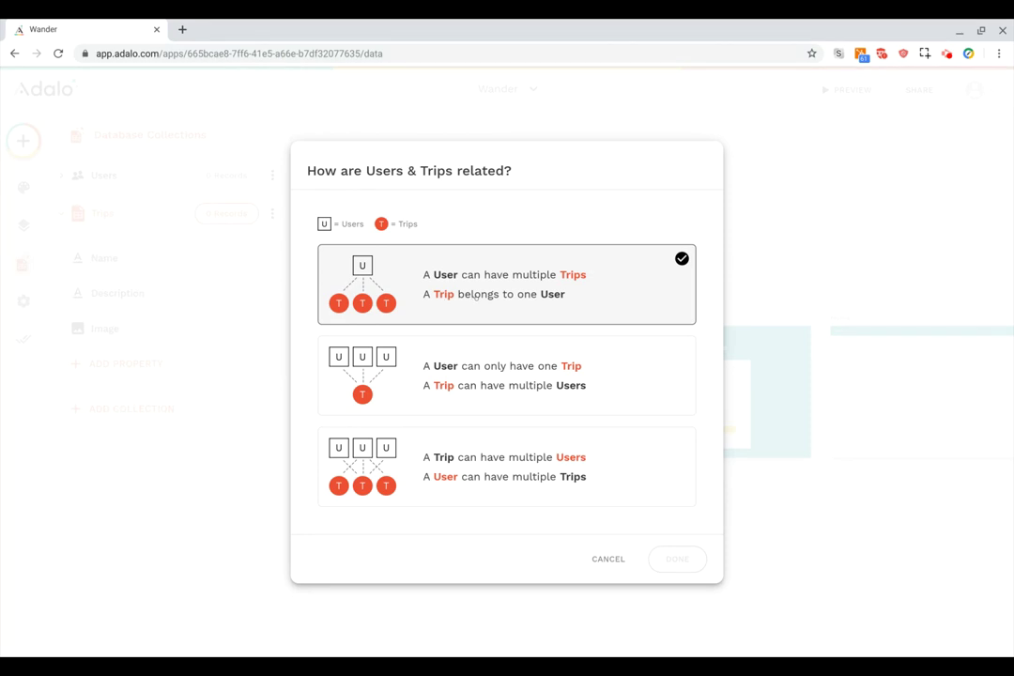
left_click(516, 305)
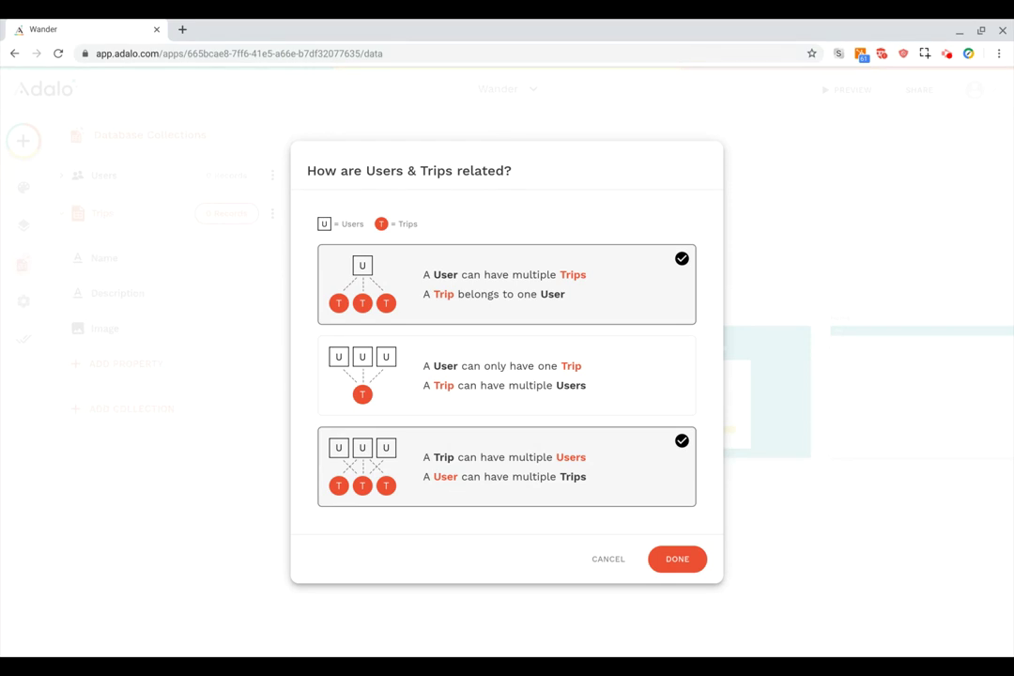
left_click(388, 432)
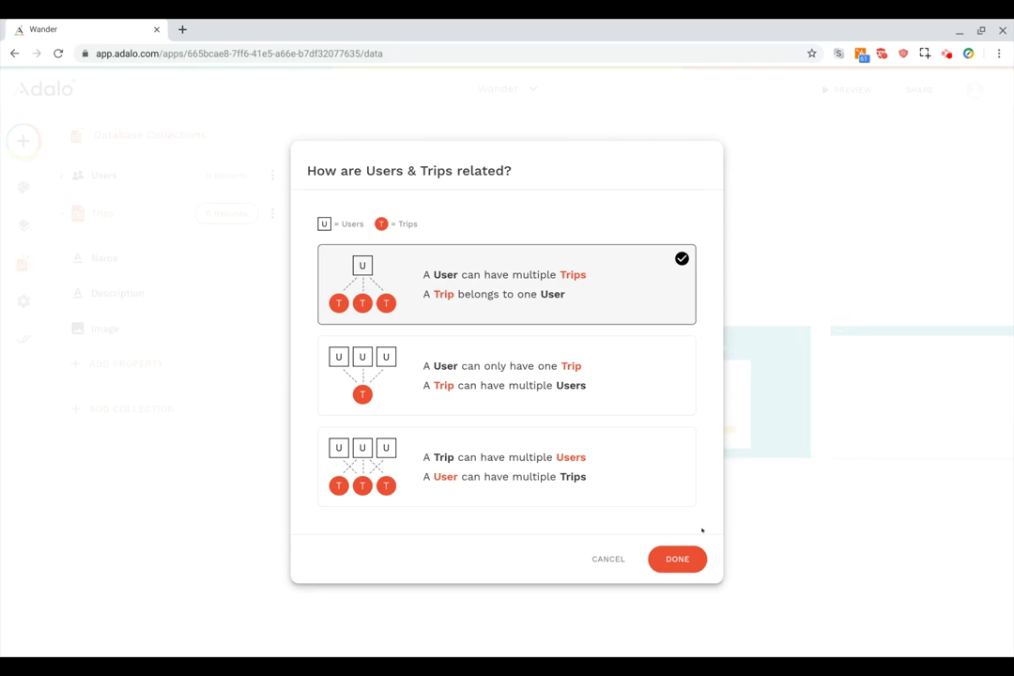
left_click(678, 560)
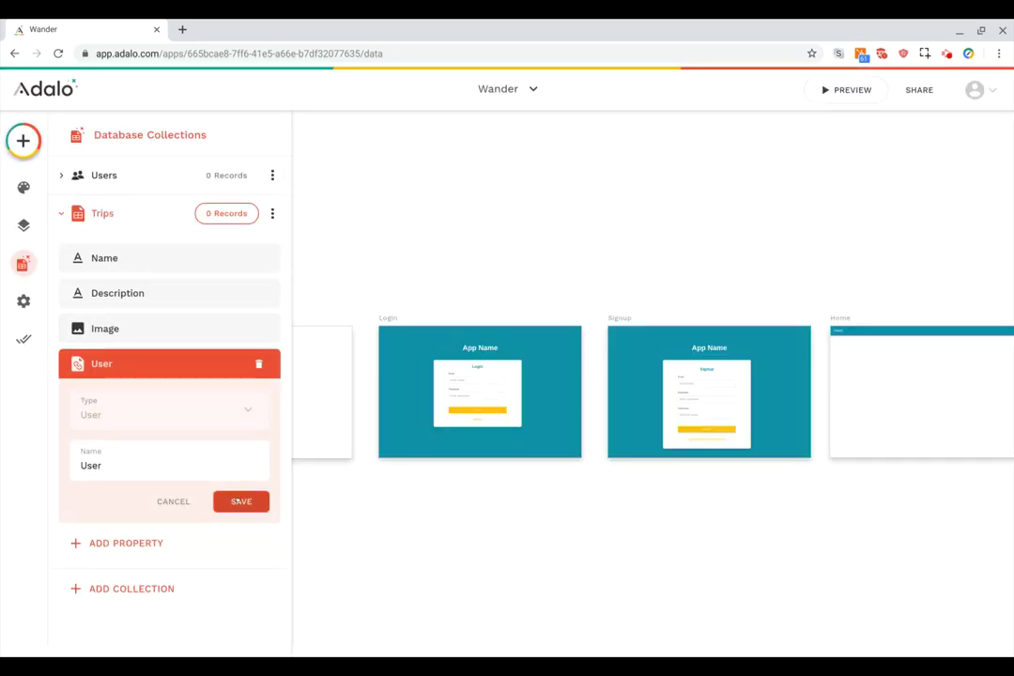
left_click(240, 500)
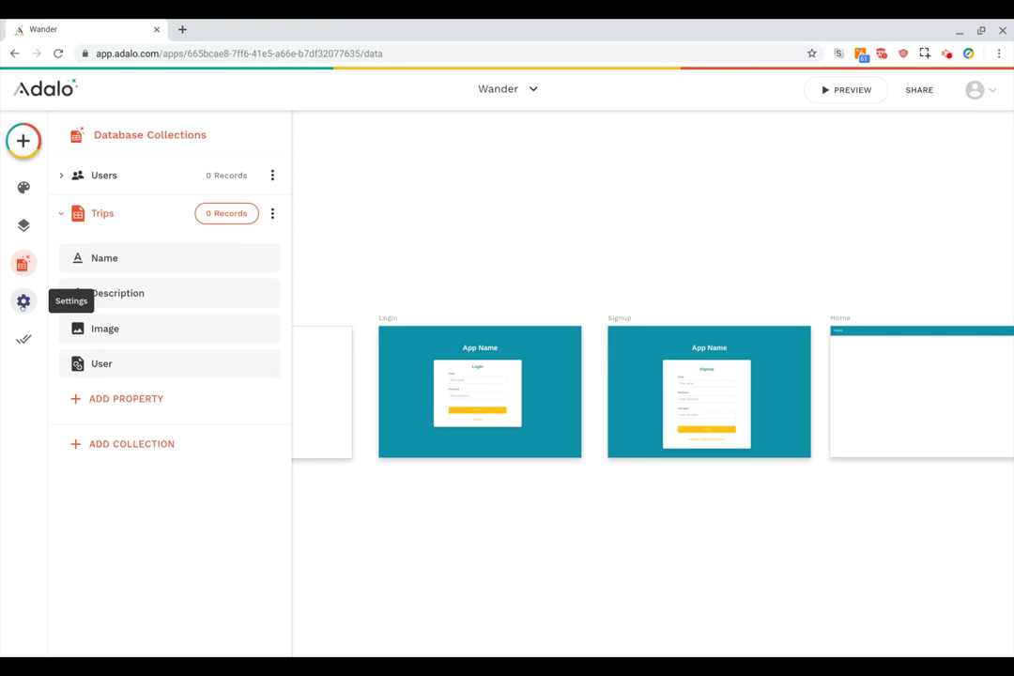
left_click(23, 302)
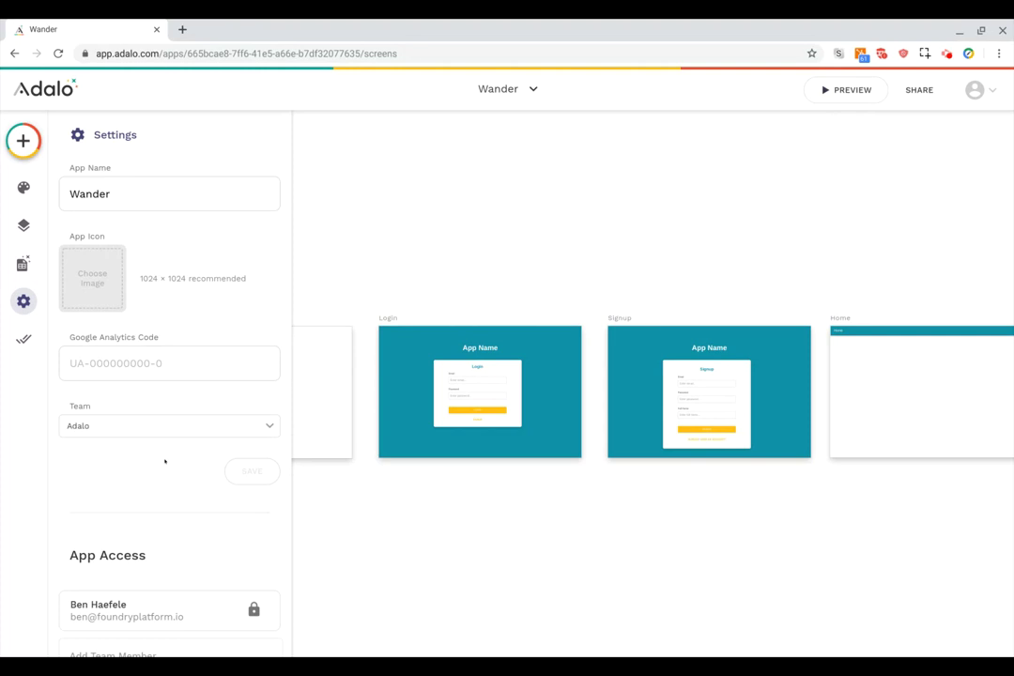
scroll(164, 461, "down", 3)
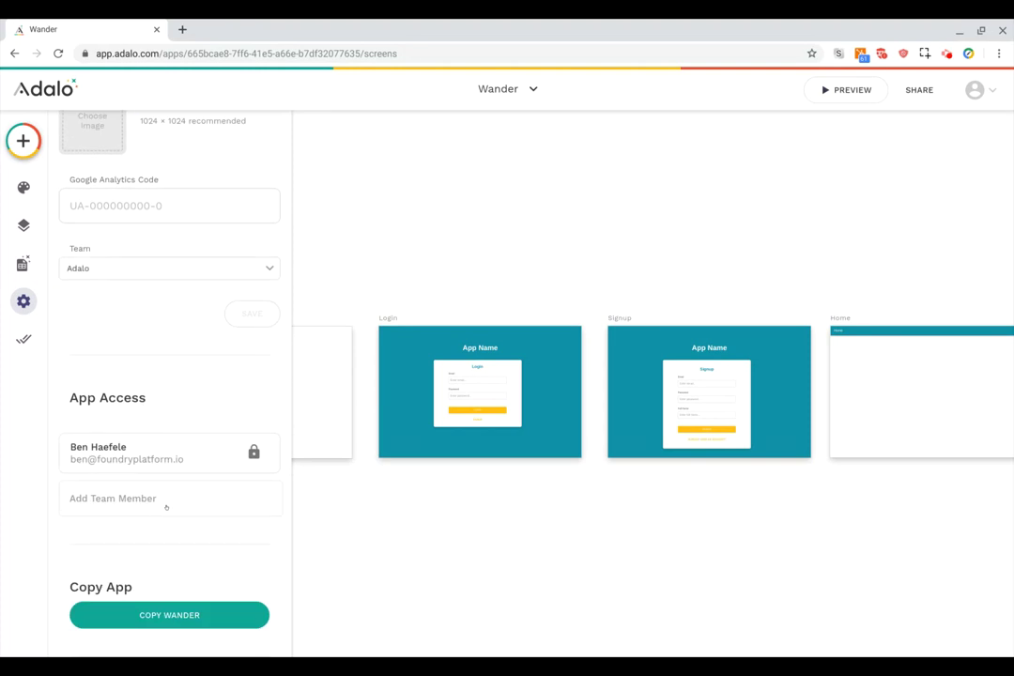
scroll(166, 507, "down", 3)
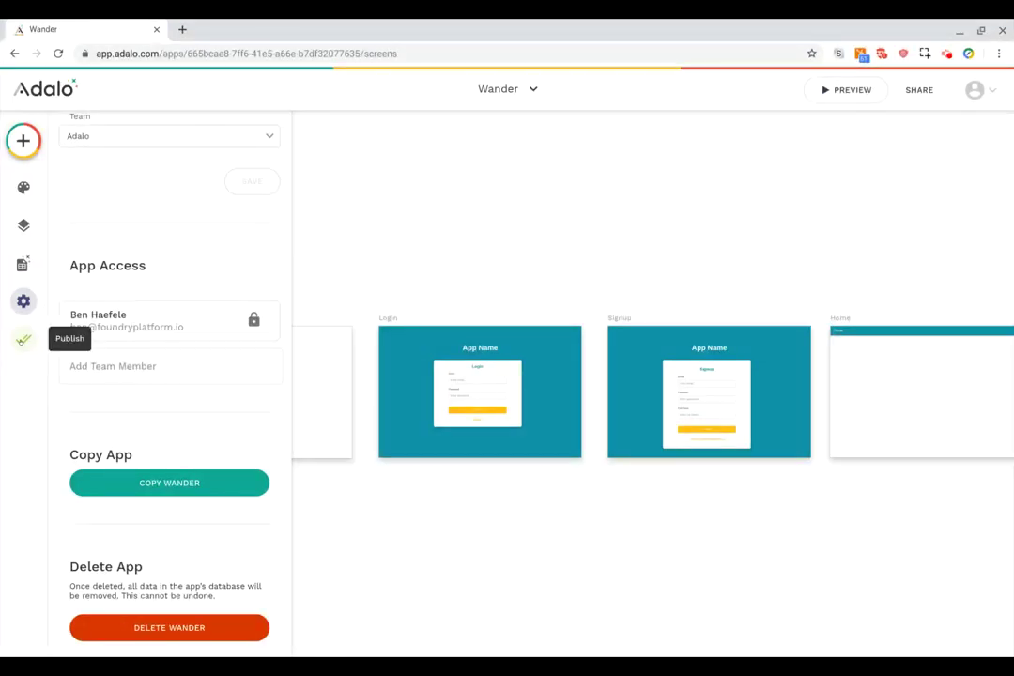
Review the app-store publishing details and keep adalo-internal.adalo.com as the web domain.
left_click(24, 339)
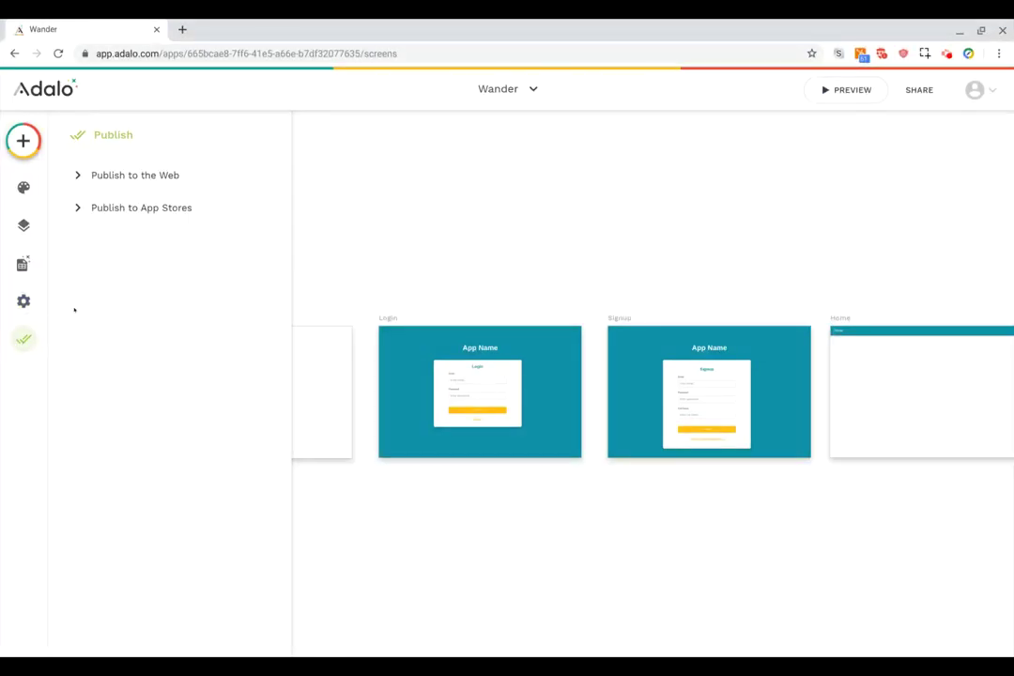
left_click(78, 208)
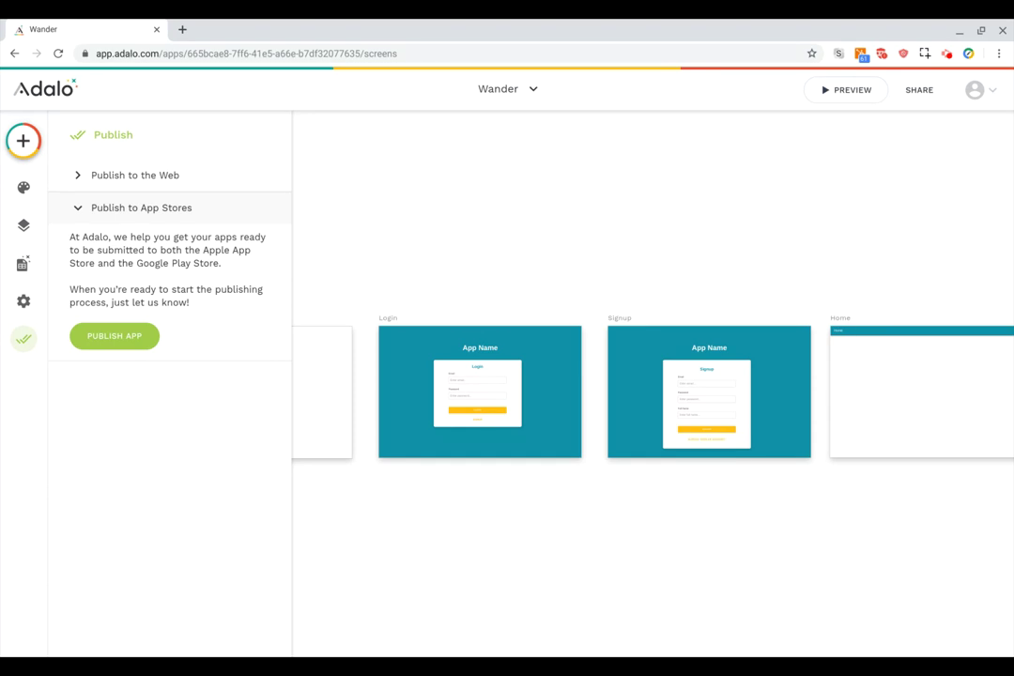
left_click(75, 208)
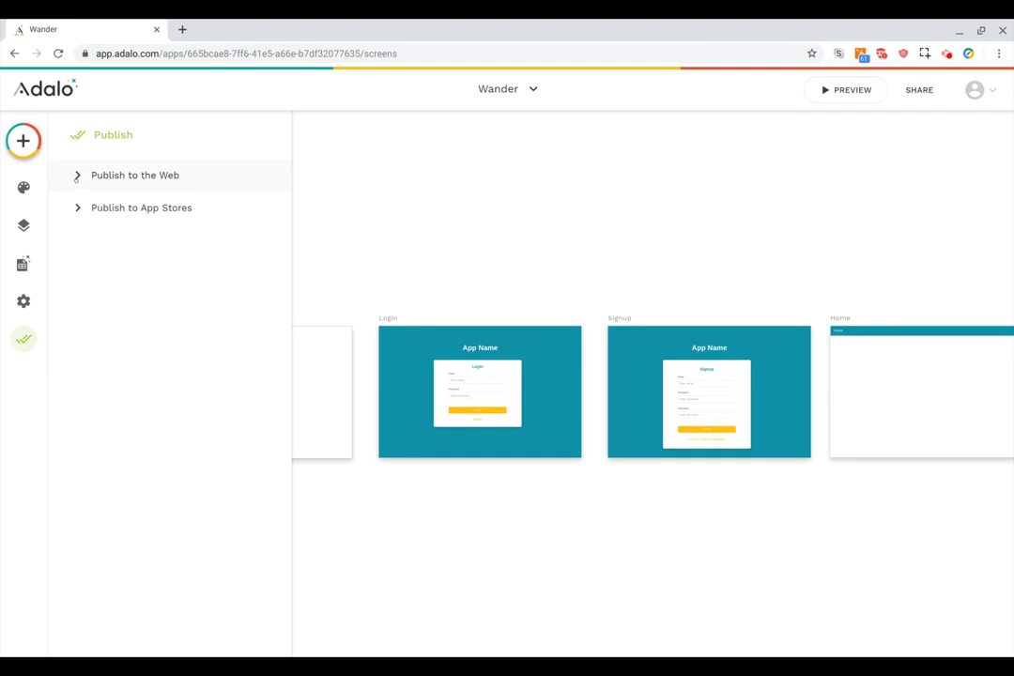
left_click(76, 176)
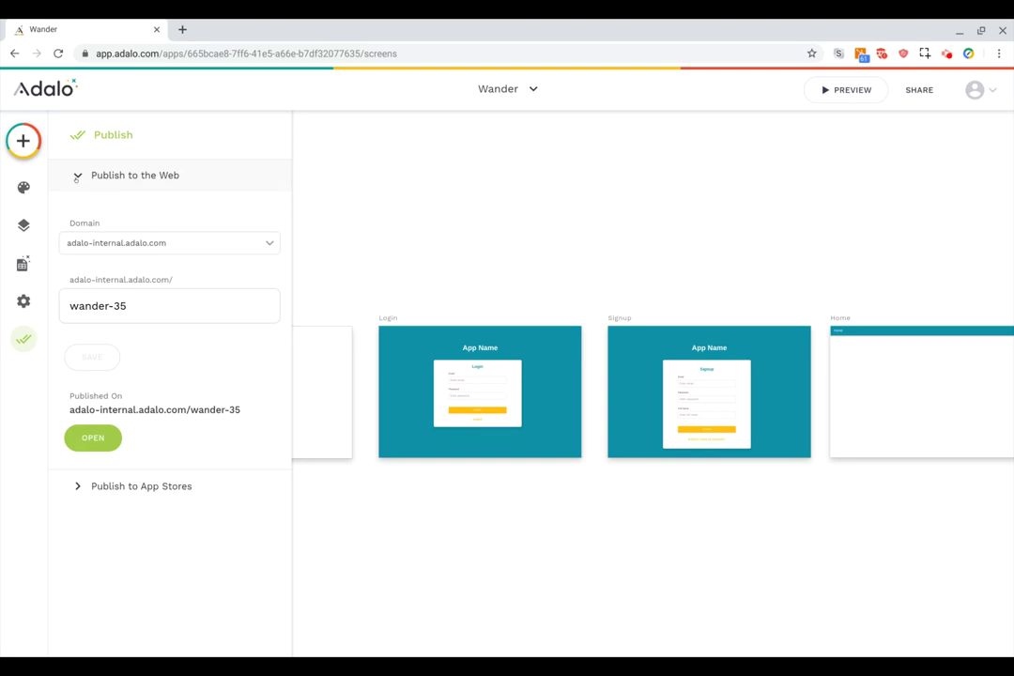
left_click(179, 242)
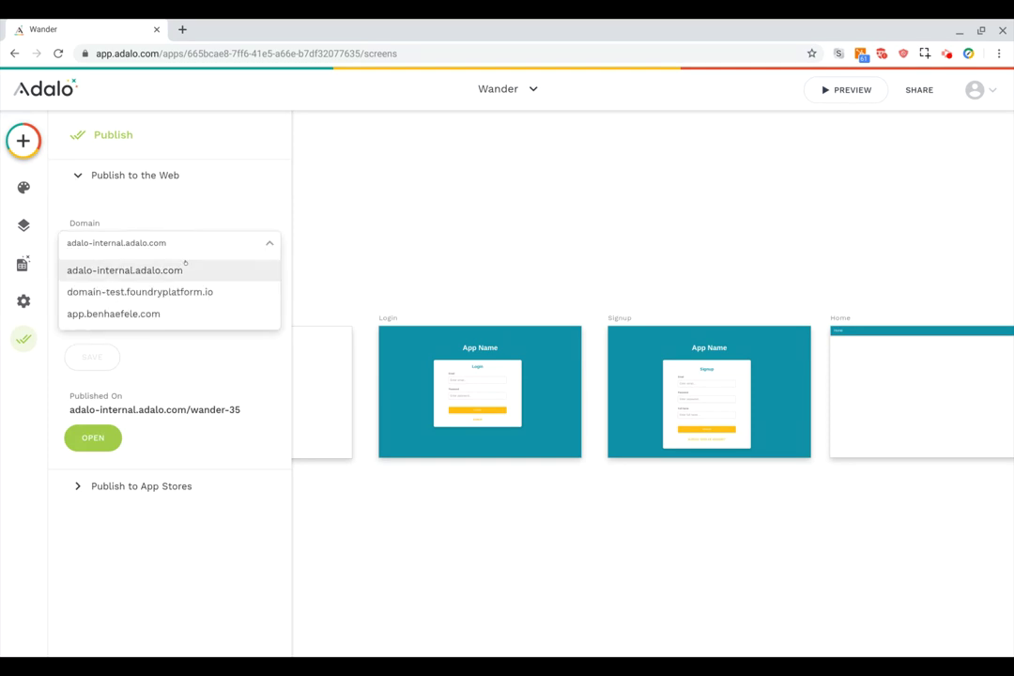
left_click(187, 266)
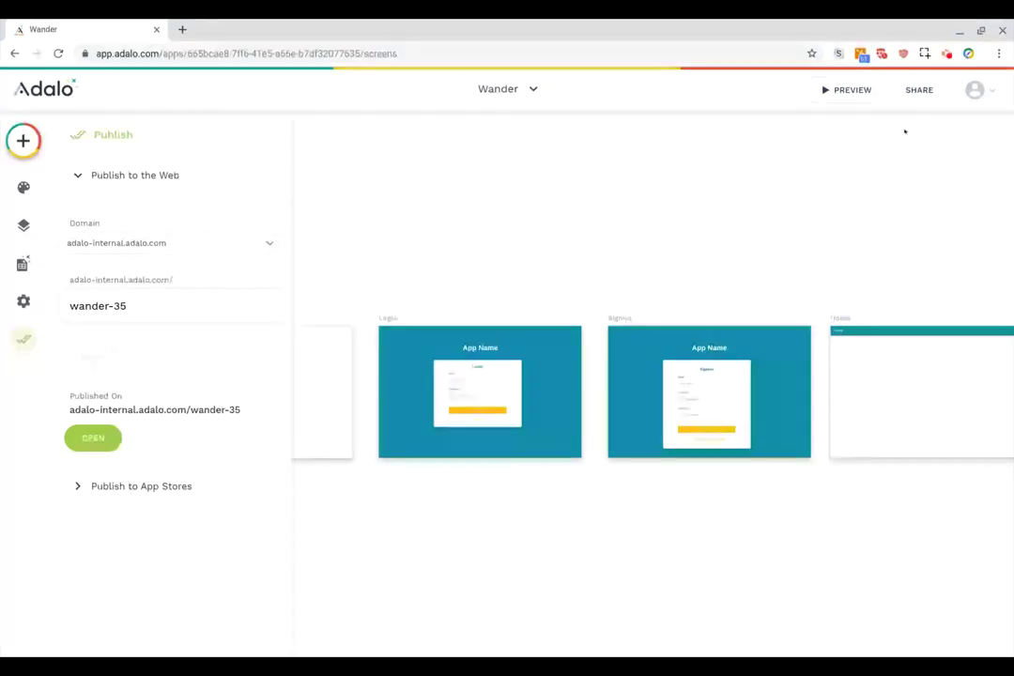
Check the published address adalo-internal.adalo.com/wander-35, then close the publishing panel.
left_click(982, 90)
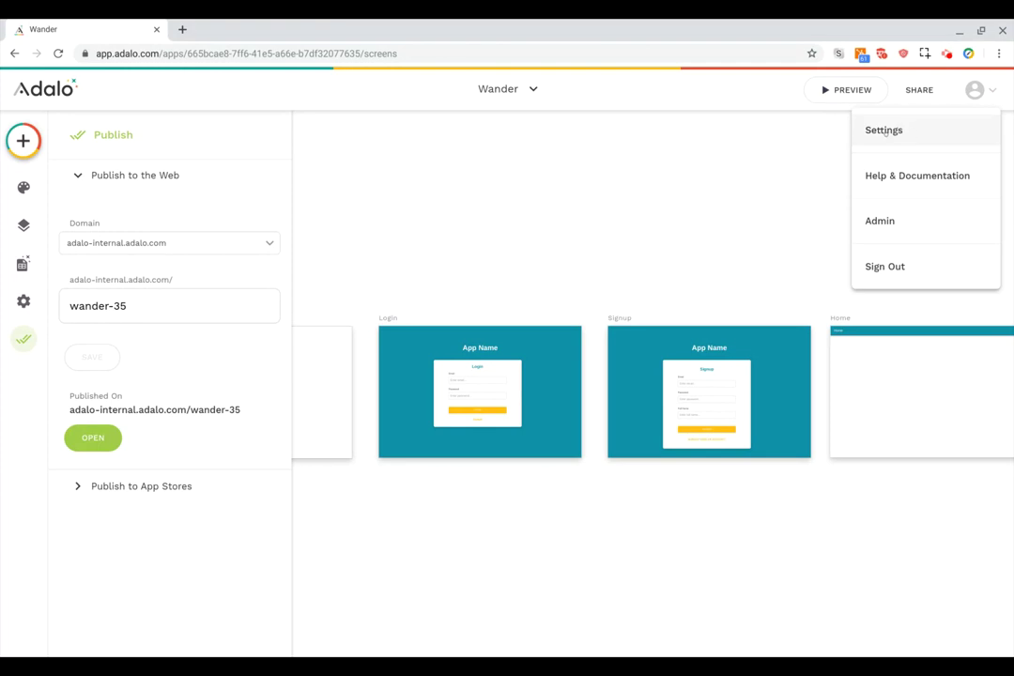
left_click(174, 293)
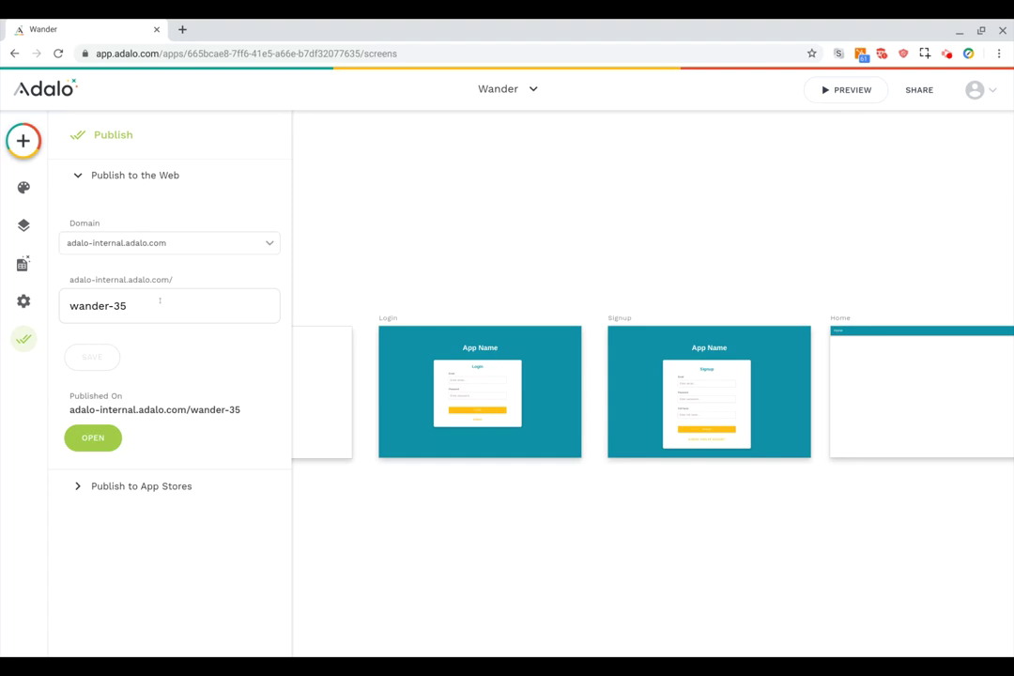
triple_click(150, 302)
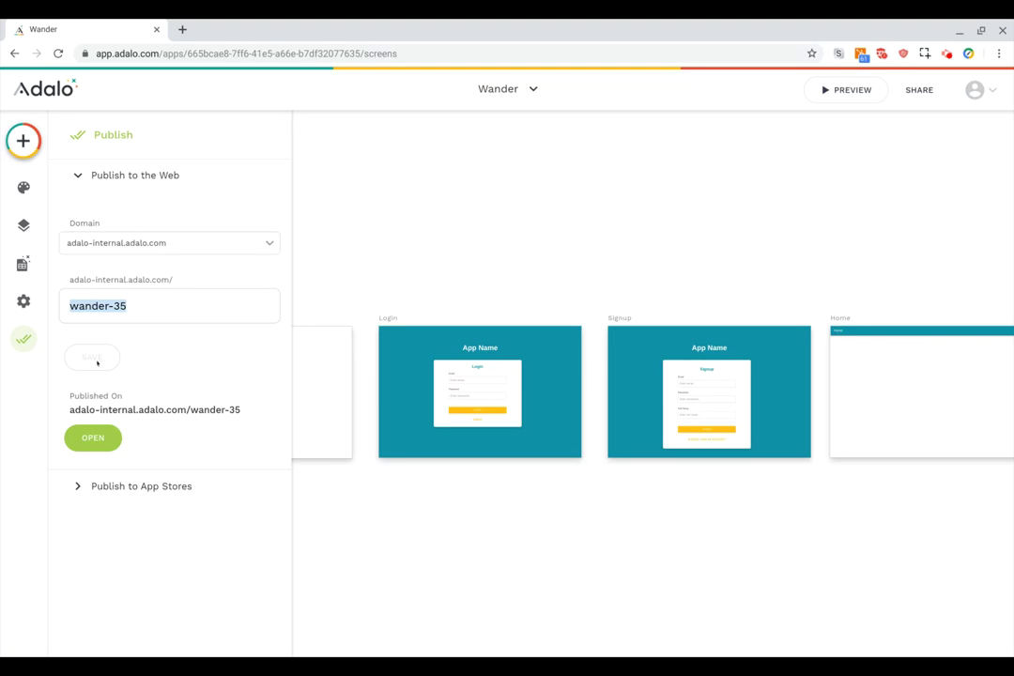
left_click_drag(71, 410, 242, 411)
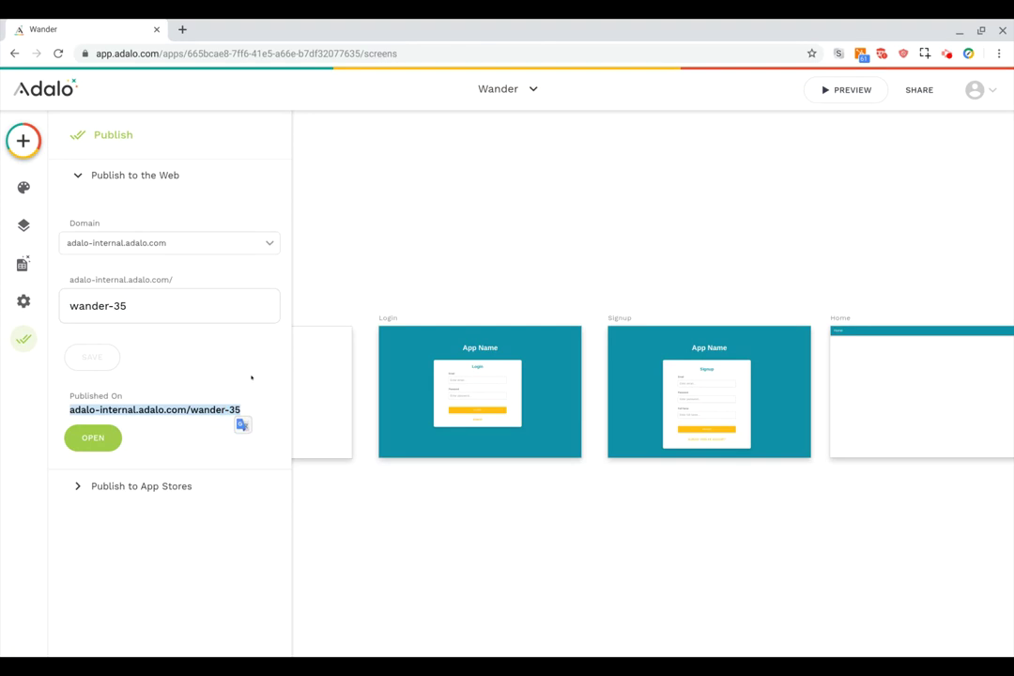
left_click(251, 378)
left_click(445, 247)
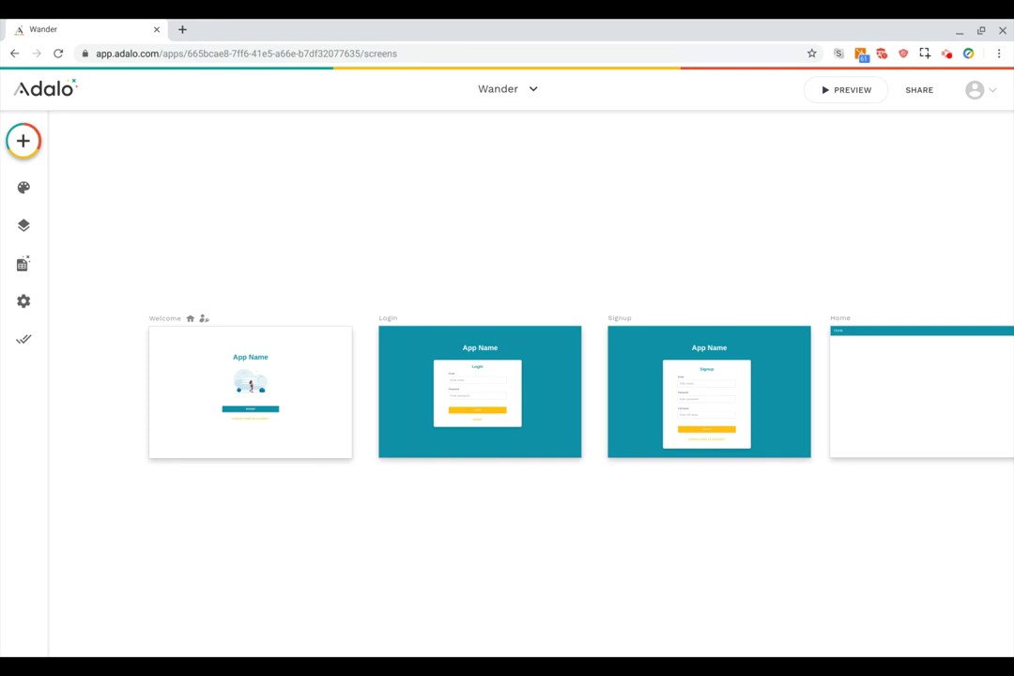
Select the empty Home screen on the canvas and delete it.
scroll(531, 389, "right", 4)
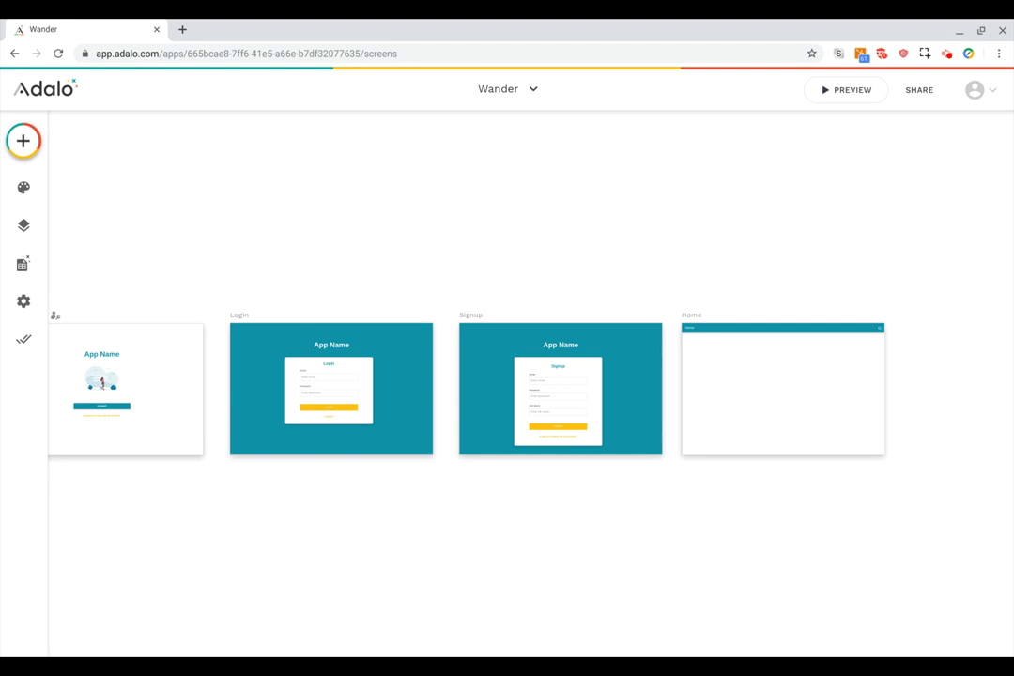
left_click(688, 317)
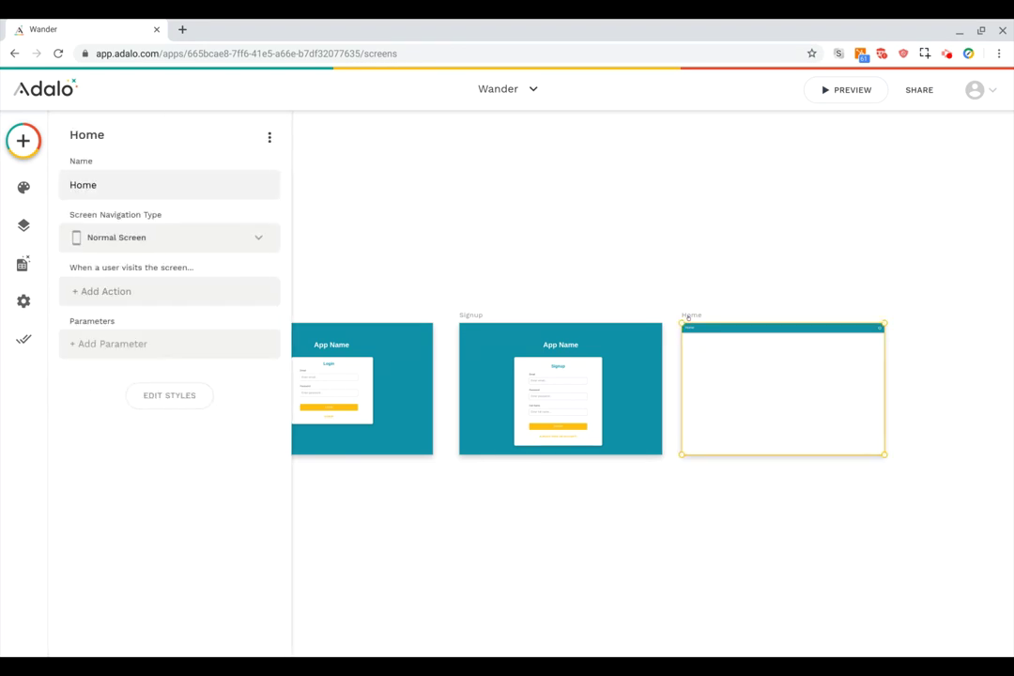
key("Delete")
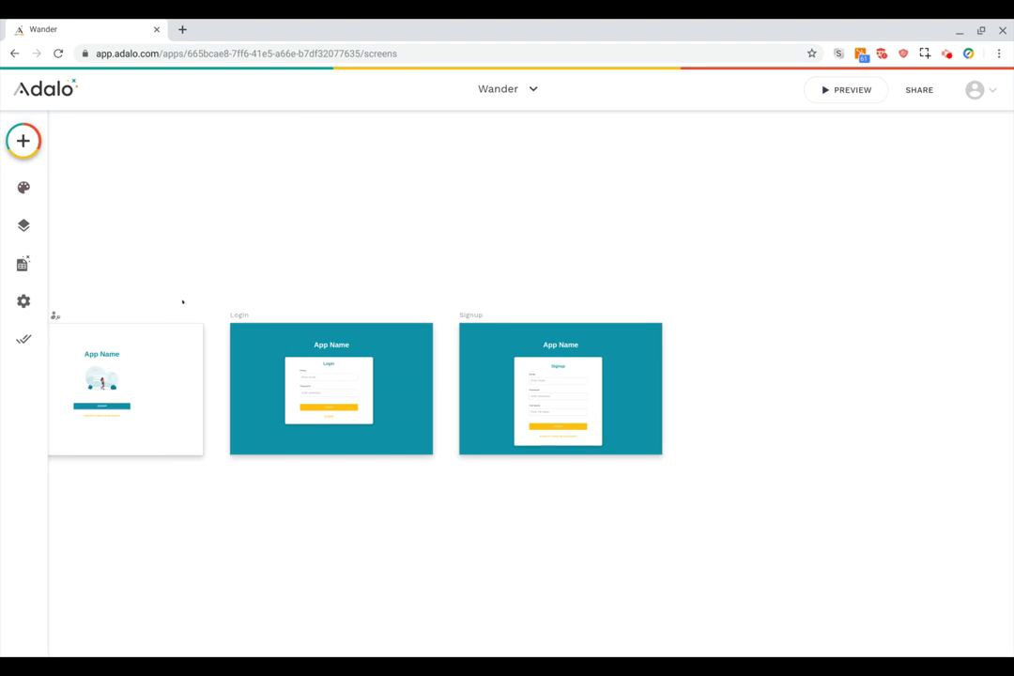
scroll(285, 425, "up", 3)
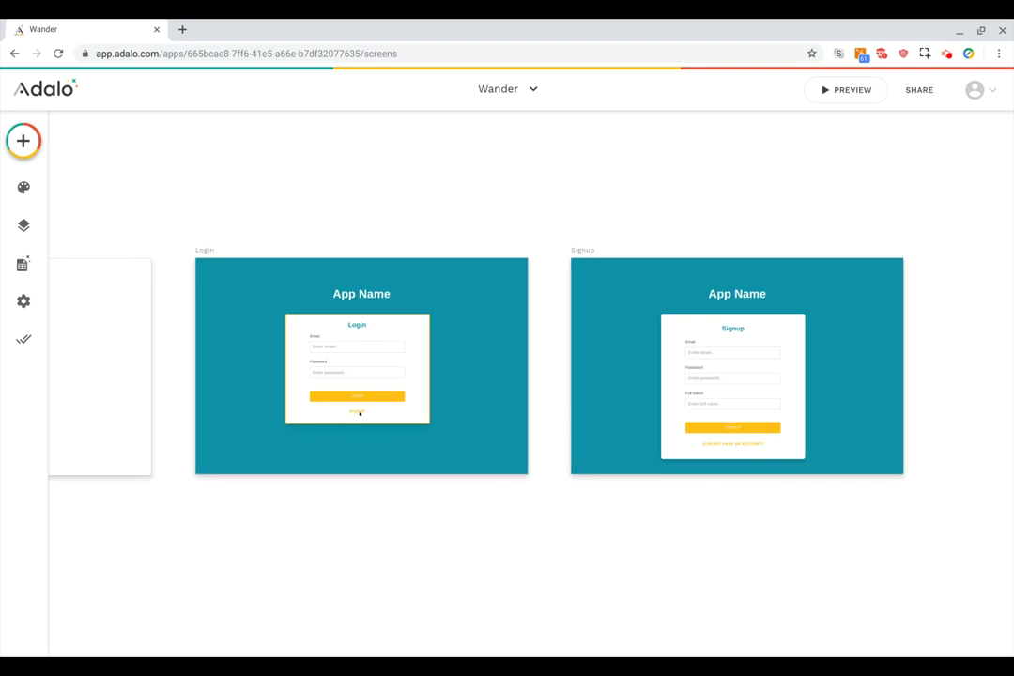
Replace the Login form submit button's empty Link action with a link to a new screen.
left_click(358, 412)
left_click(355, 402)
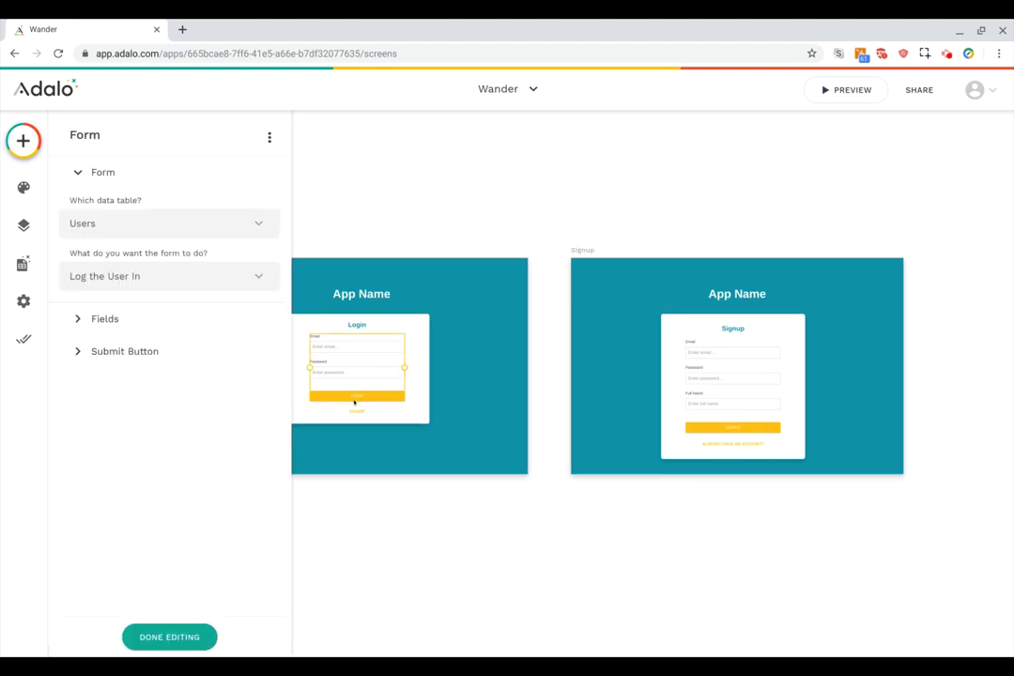
left_click(142, 351)
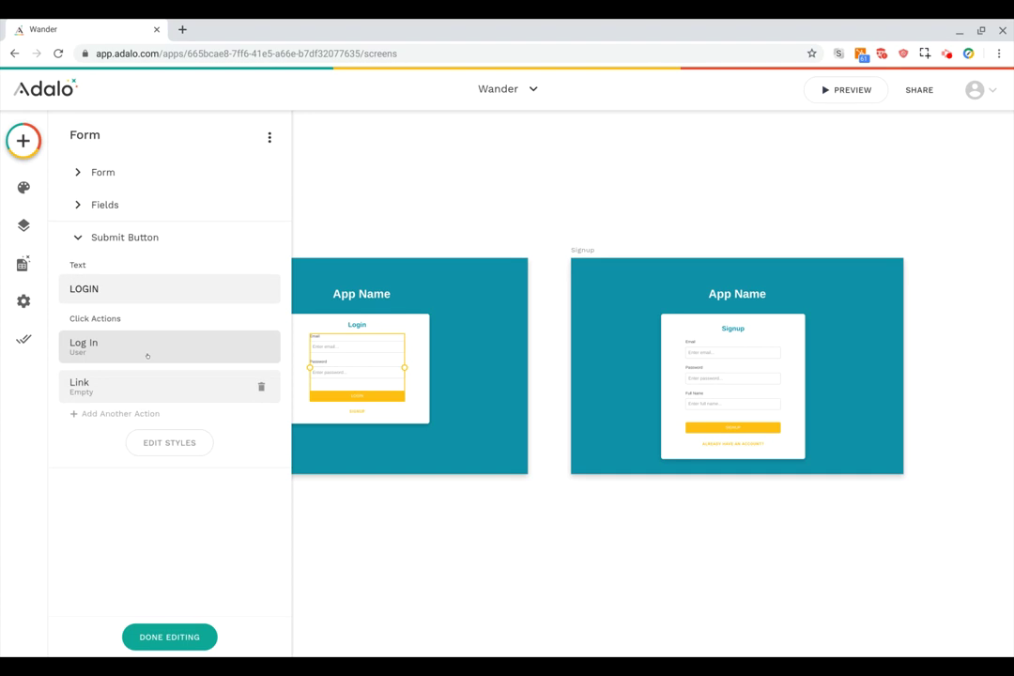
left_click(261, 385)
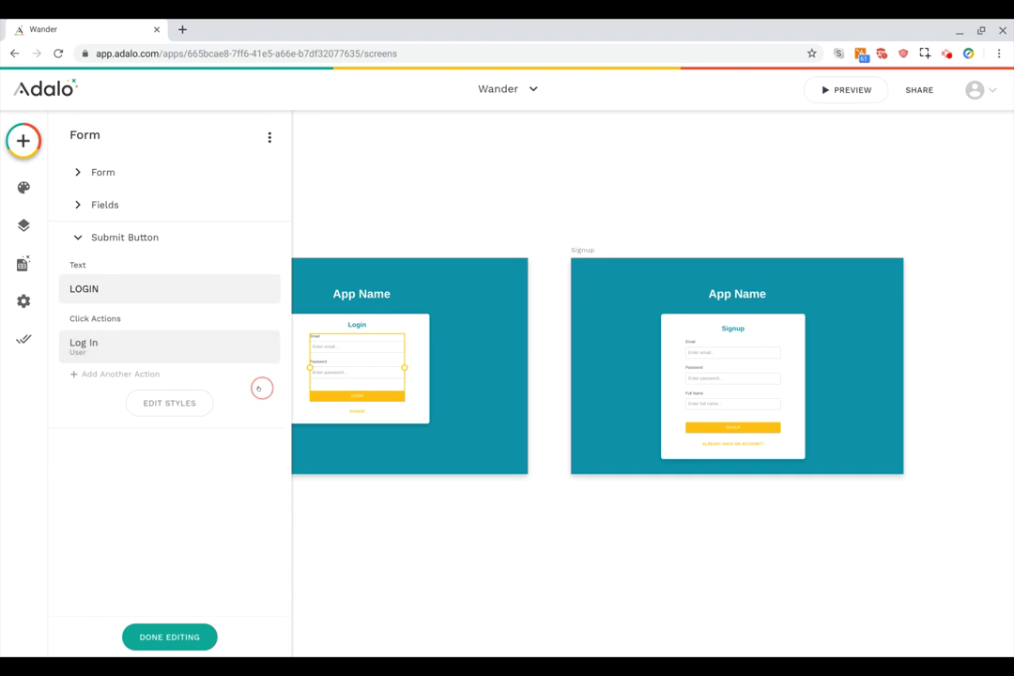
left_click(138, 376)
mouse_move(206, 91)
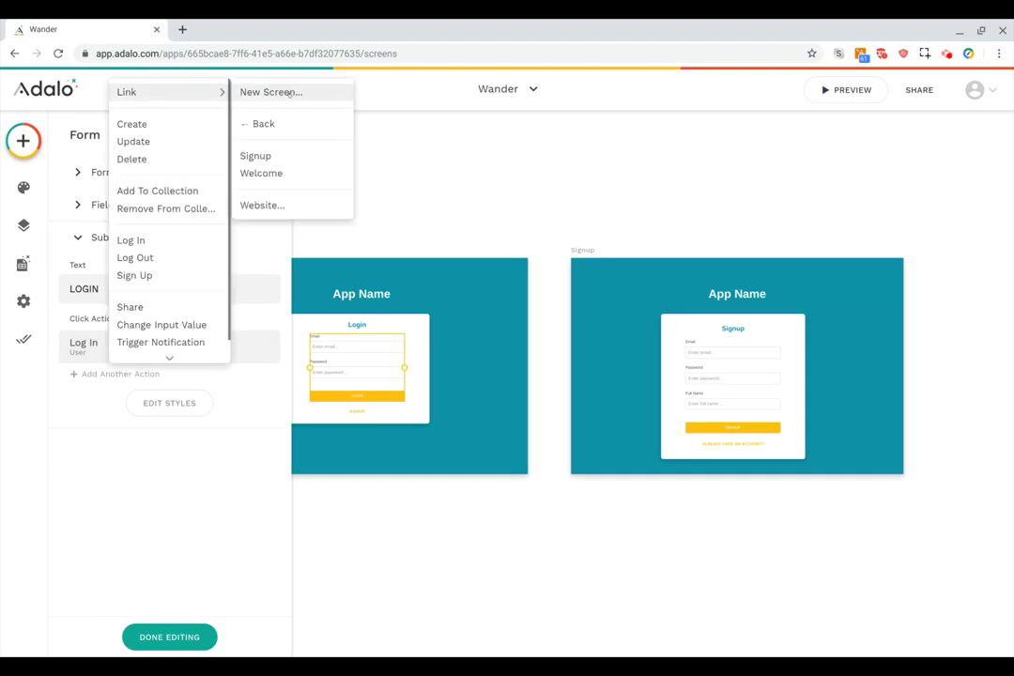
left_click(246, 91)
Name the new screen Trips, choose the Image List template, and create it.
type("Trips")
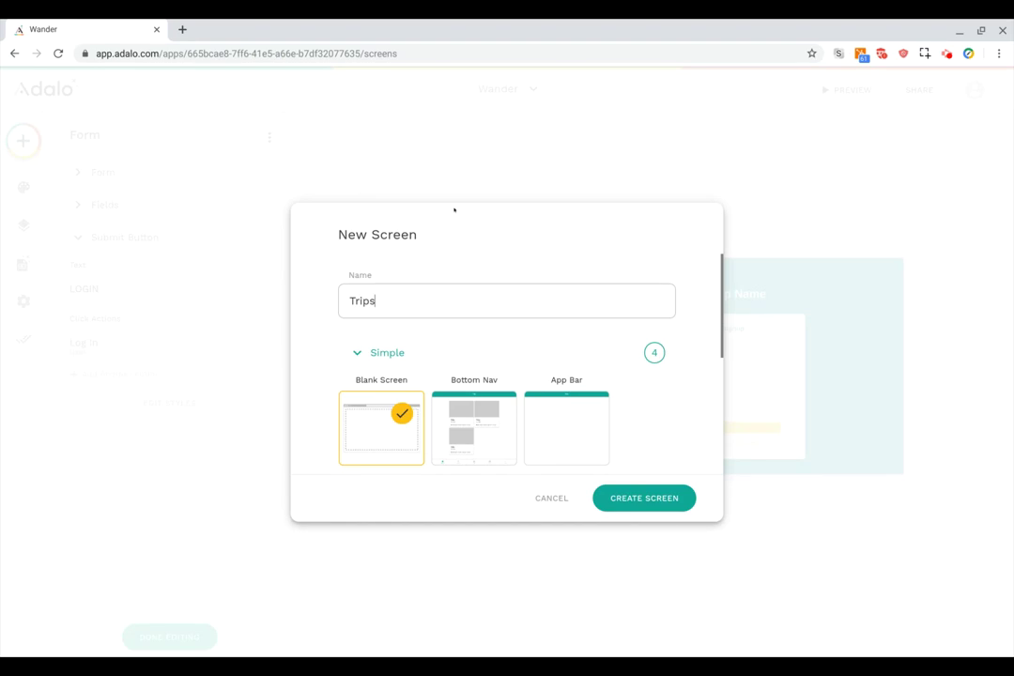
left_click(400, 355)
scroll(401, 357, "down", 1)
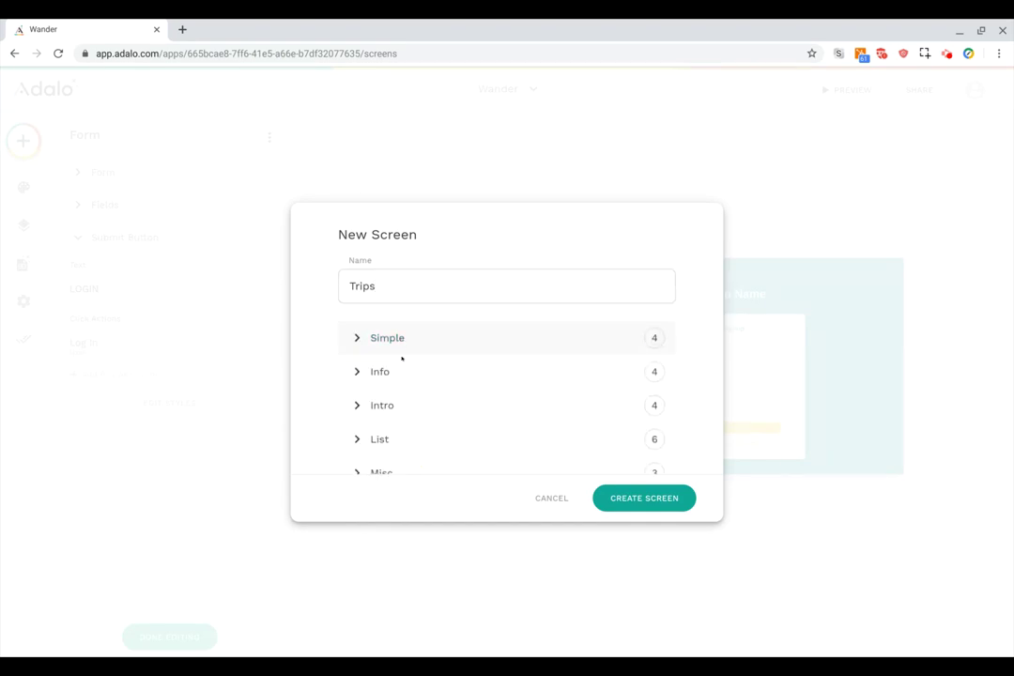
left_click(386, 413)
scroll(386, 412, "down", 2)
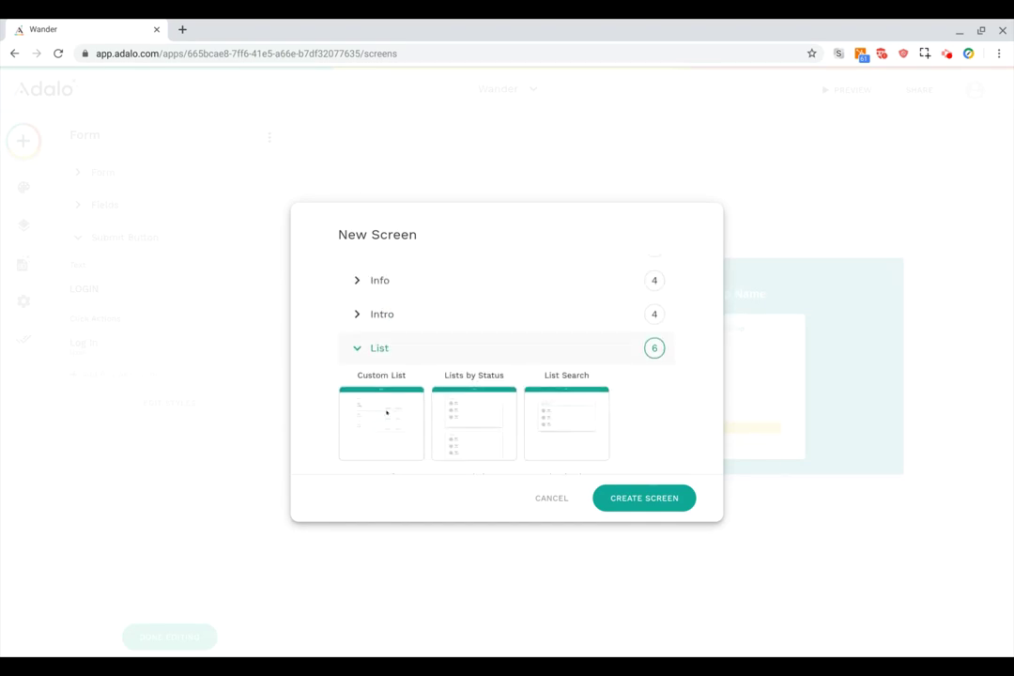
scroll(385, 413, "down", 3)
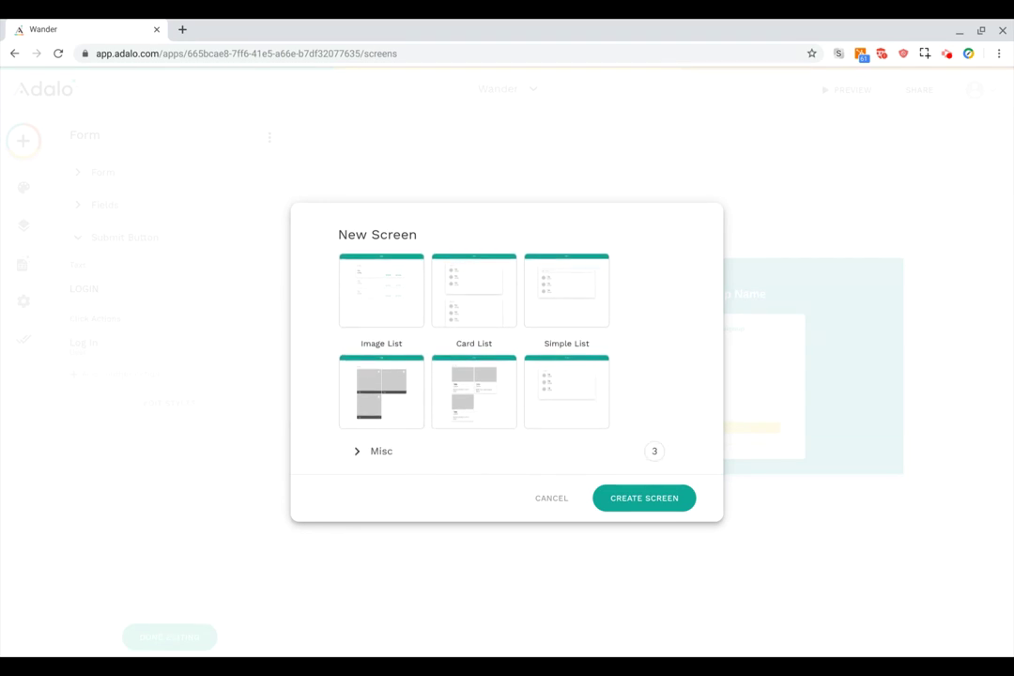
left_click(386, 389)
left_click(556, 393)
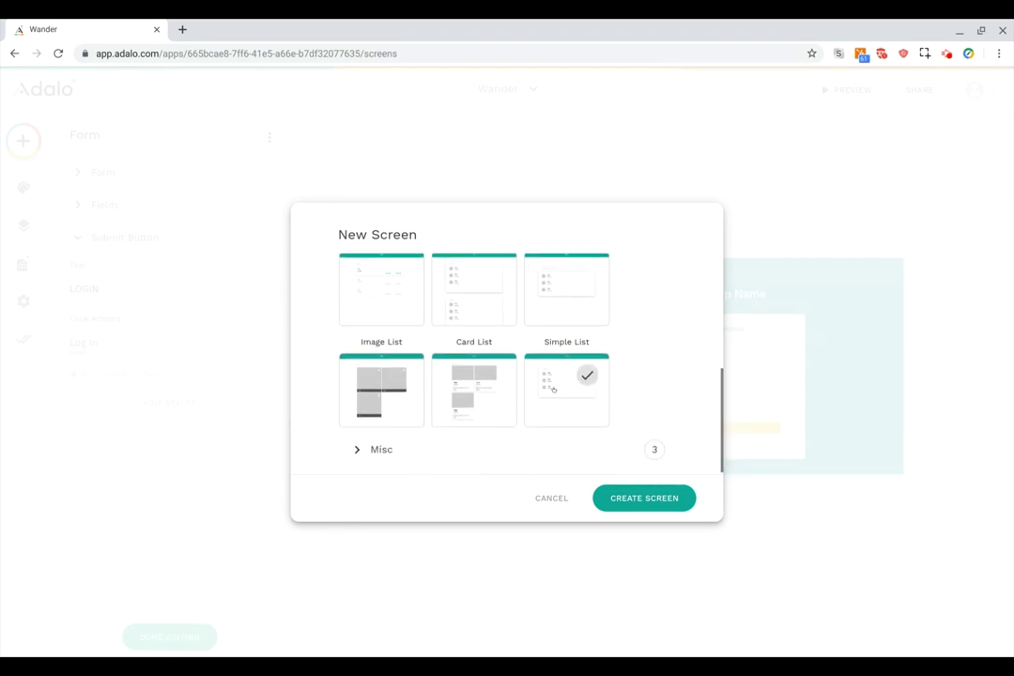
left_click(553, 388)
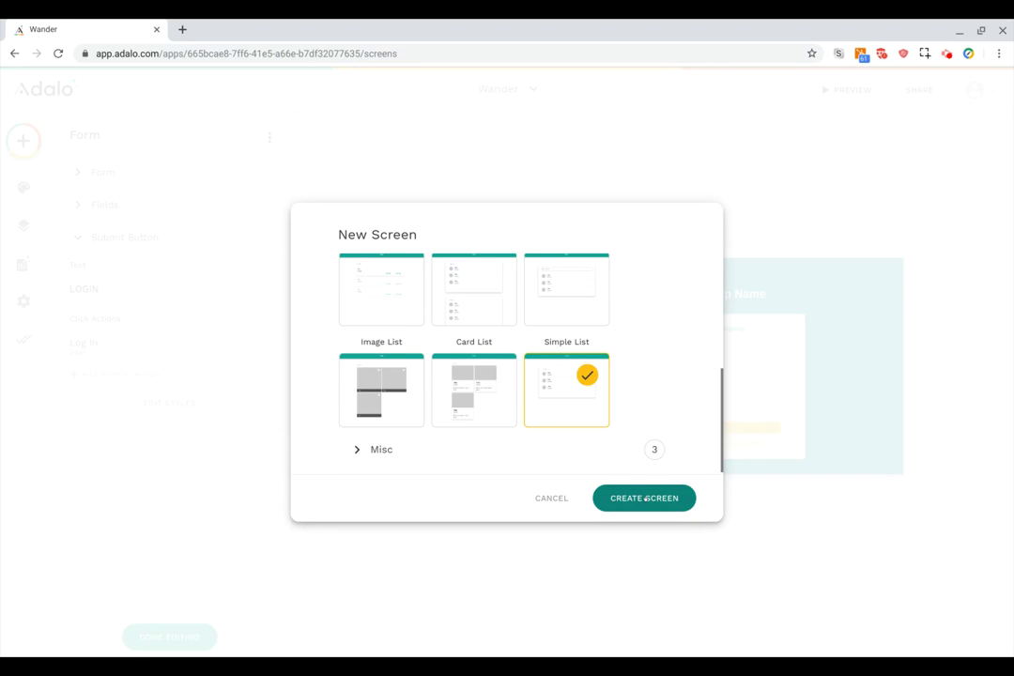
left_click(362, 387)
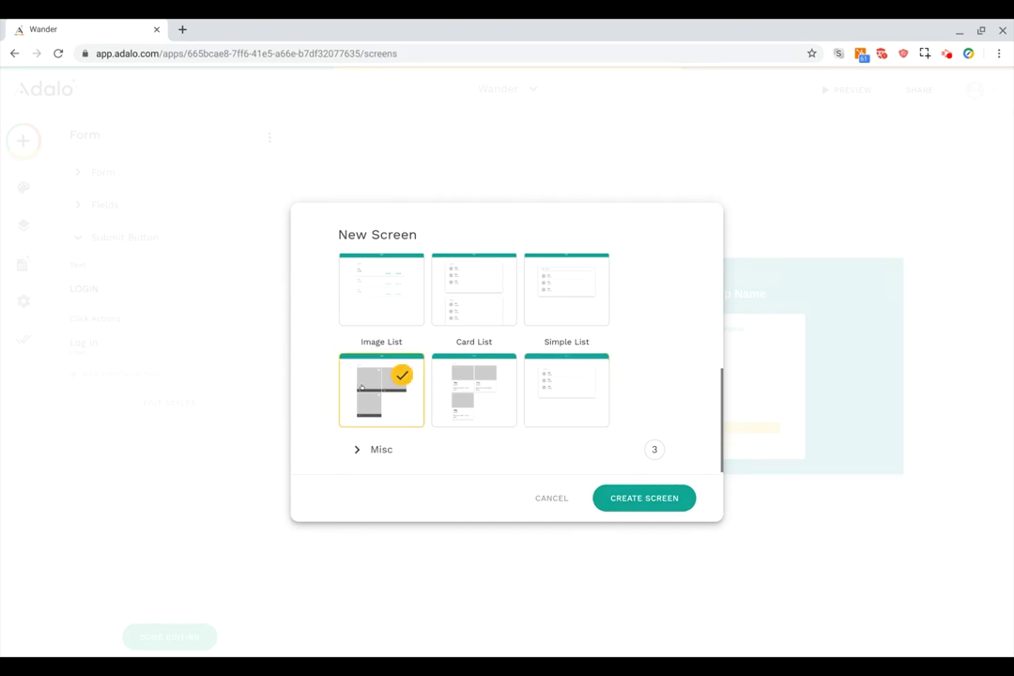
left_click(643, 500)
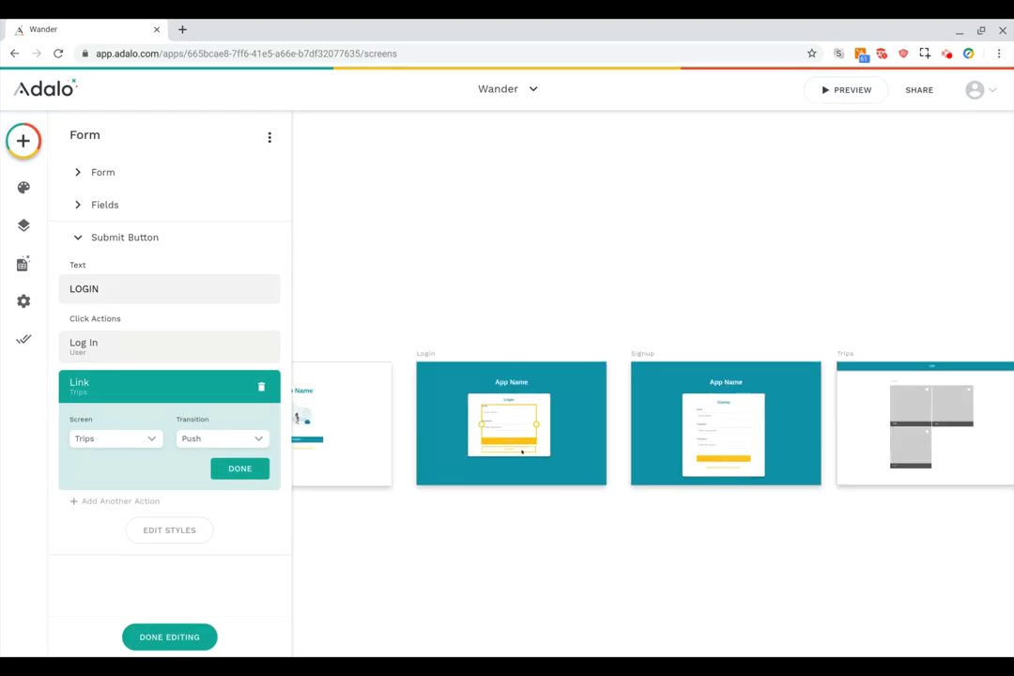
Replace the Signup form button's empty Link action with a link to the Trips screen.
scroll(642, 522, "right", 2)
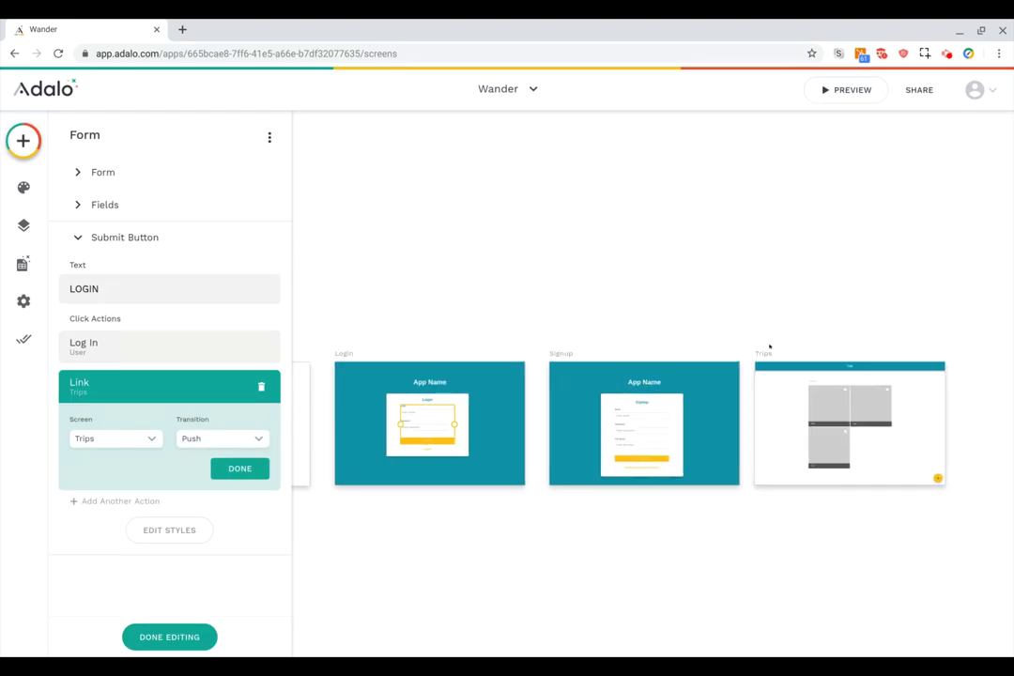
left_click(629, 457)
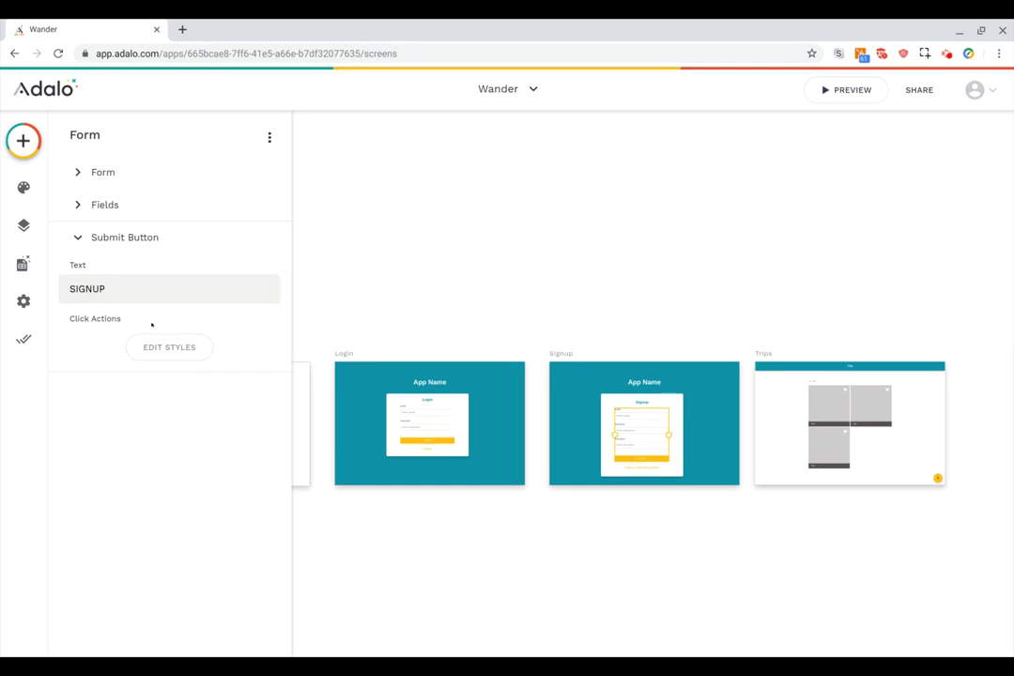
left_click(482, 319)
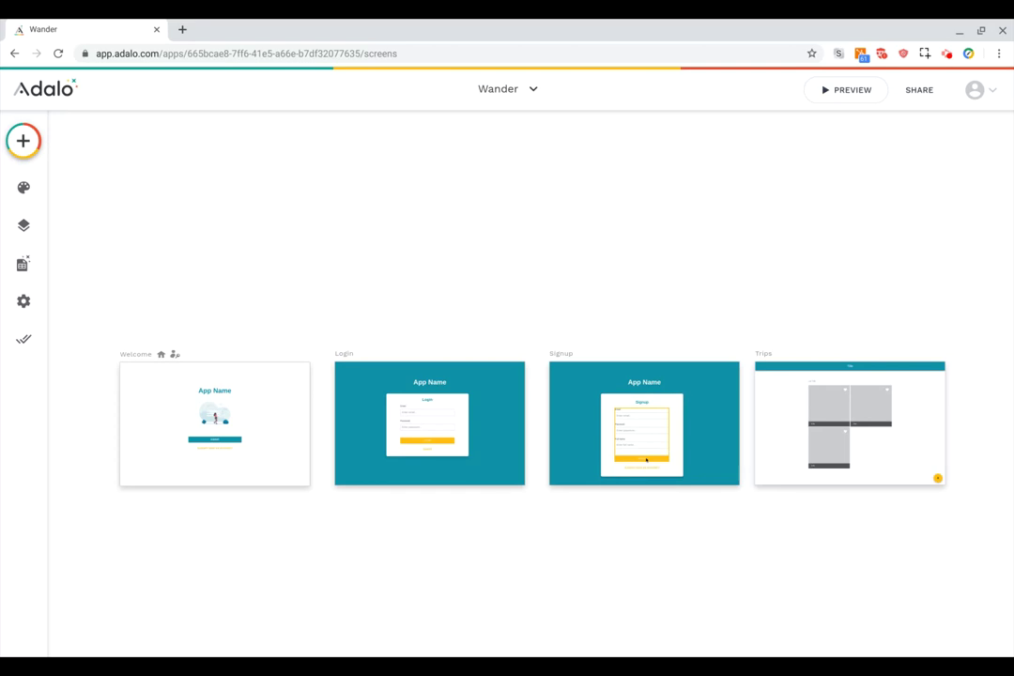
left_click(646, 459)
left_click(140, 347)
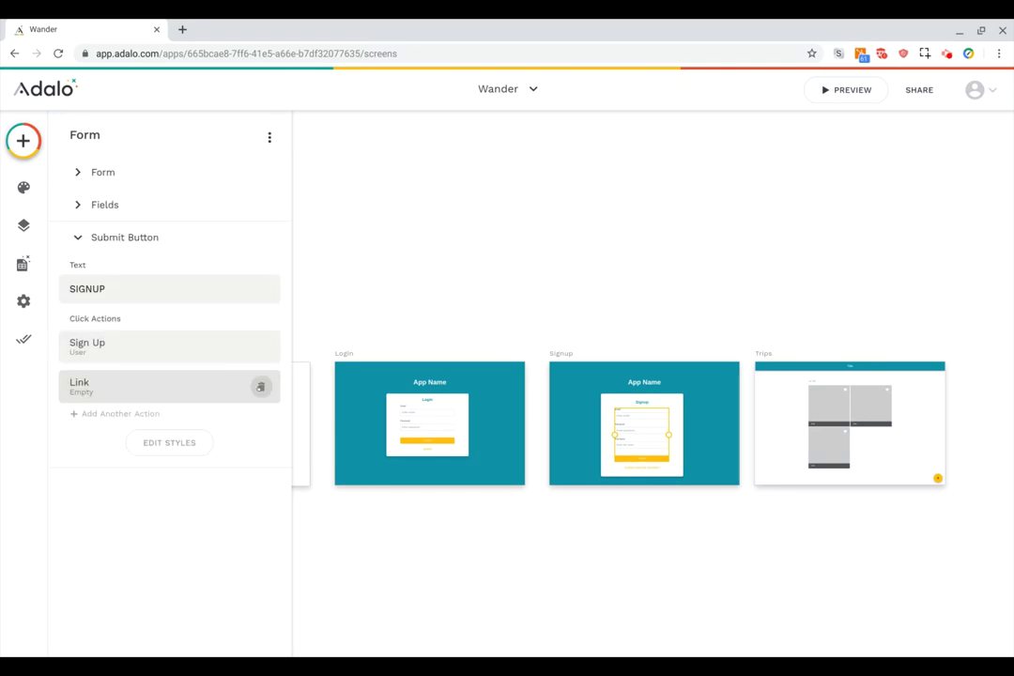
left_click(261, 385)
left_click(101, 373)
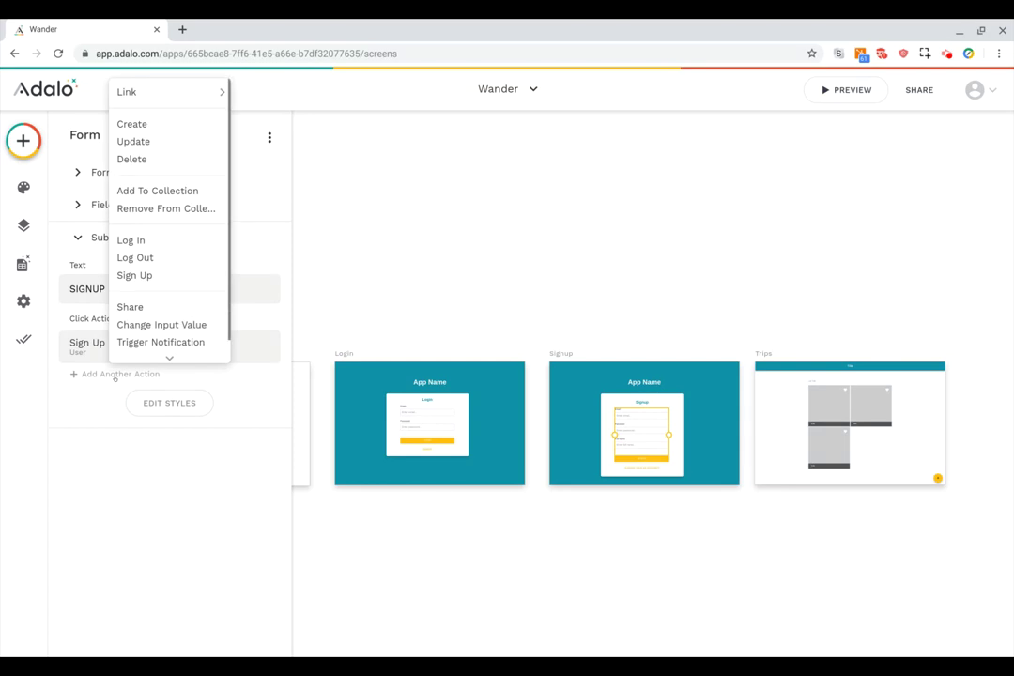
mouse_move(188, 88)
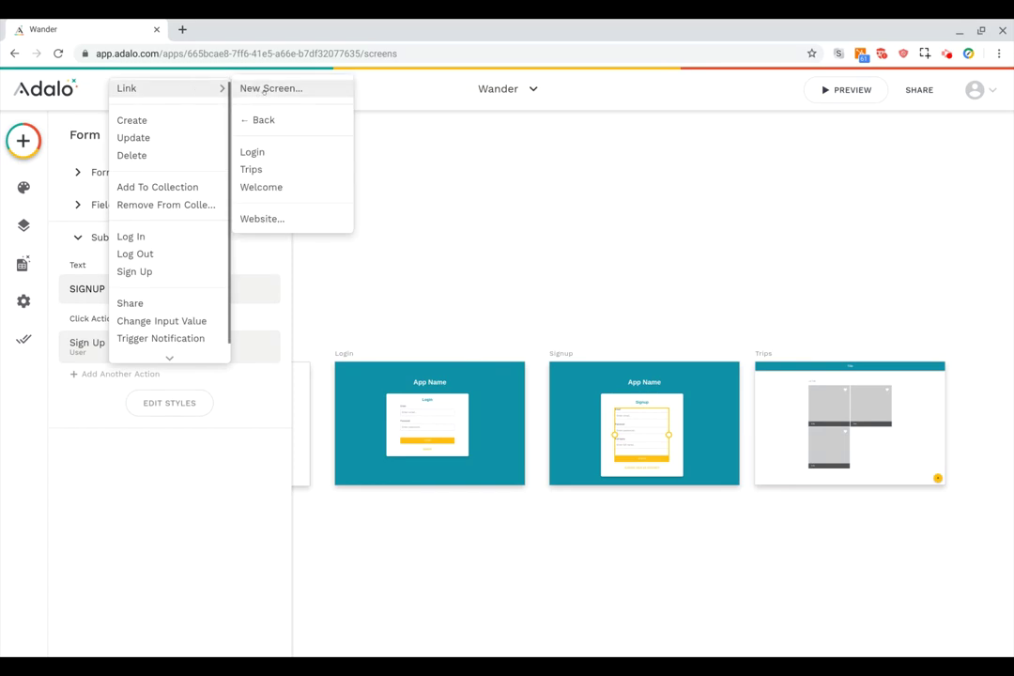
left_click(251, 169)
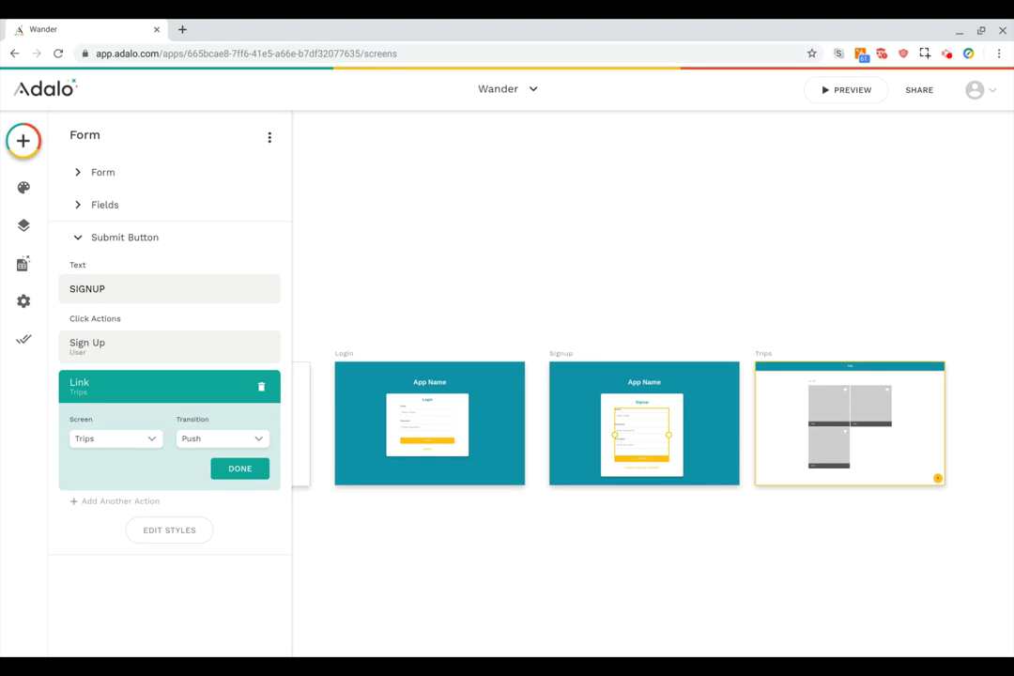
left_click(763, 353)
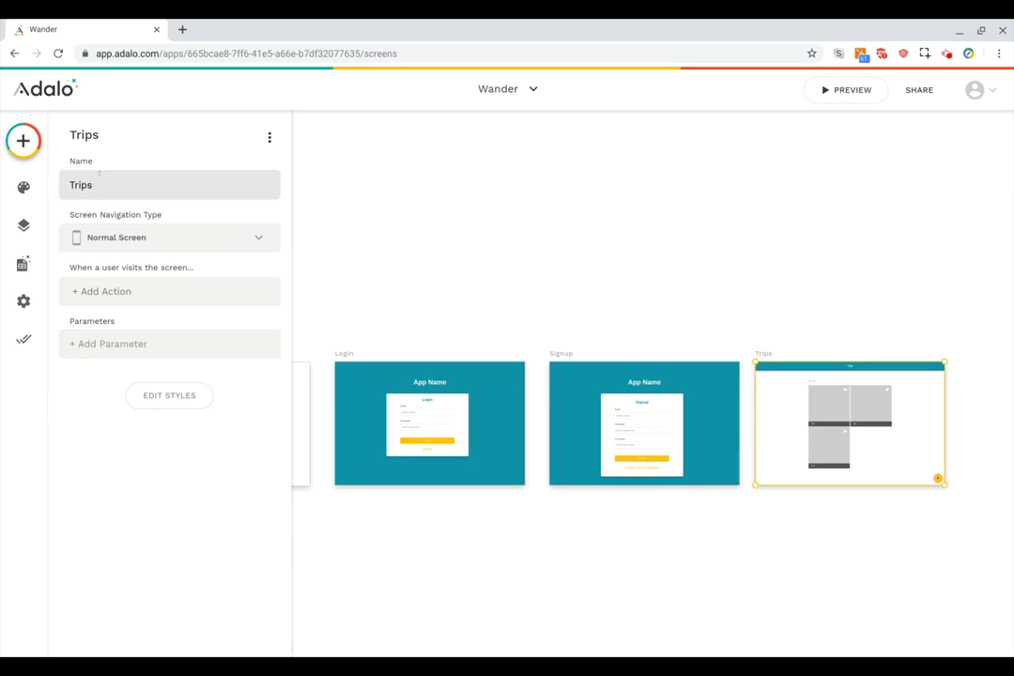
Set the Trips screen's navigation type to Home Screen, keeping Welcome as the Welcome Screen.
left_click(221, 241)
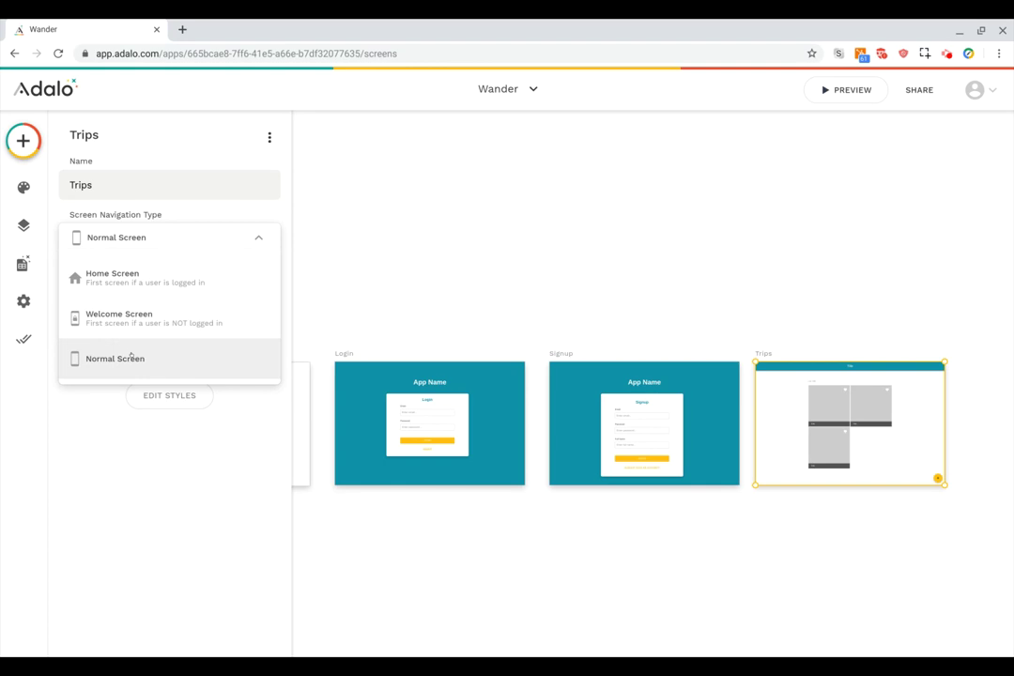
left_click(160, 289)
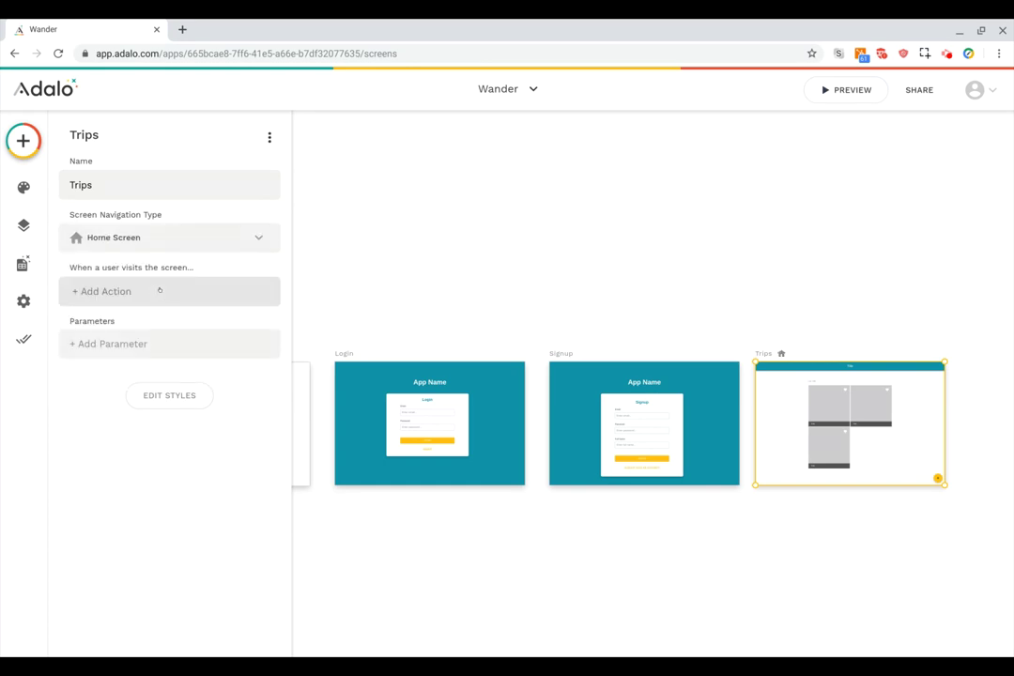
scroll(542, 339, "left", 2)
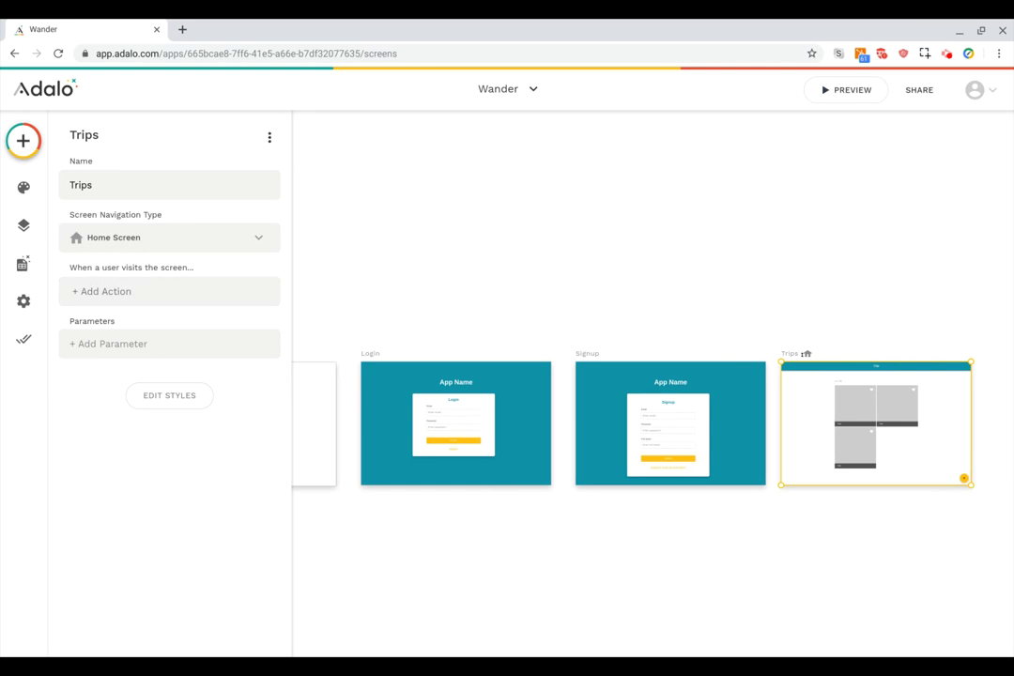
scroll(600, 351, "left", 10)
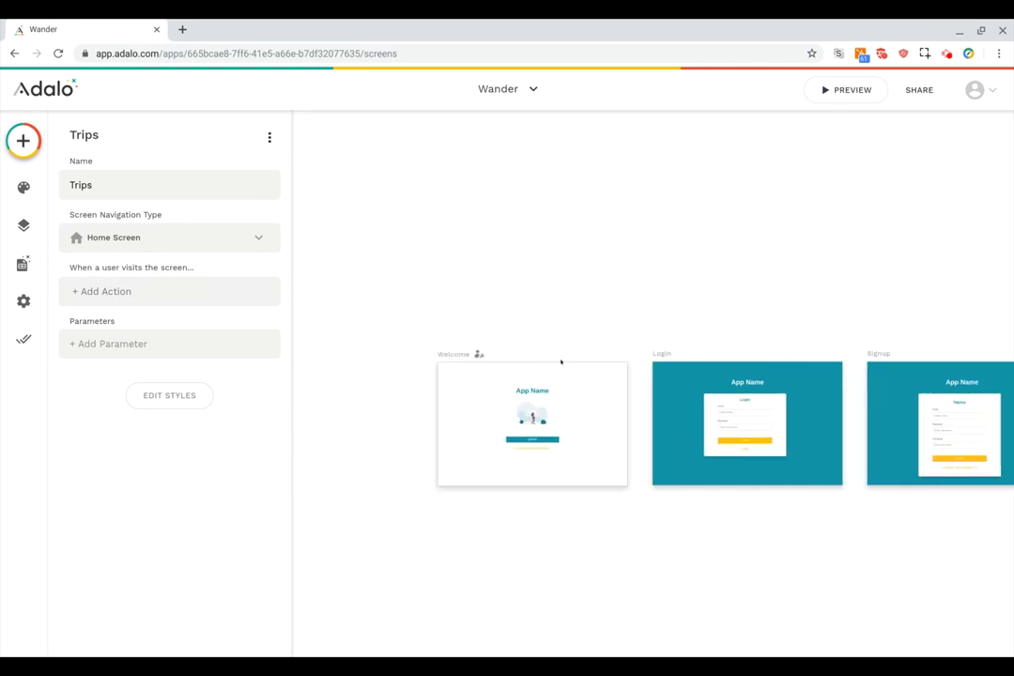
left_click(453, 355)
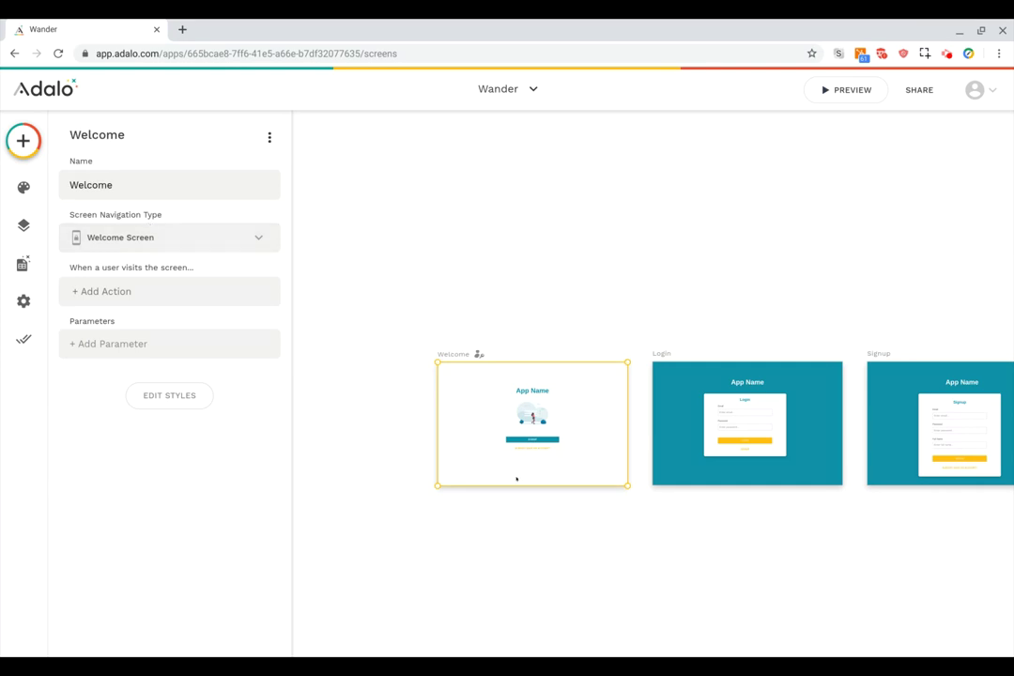
scroll(568, 435, "right", 5)
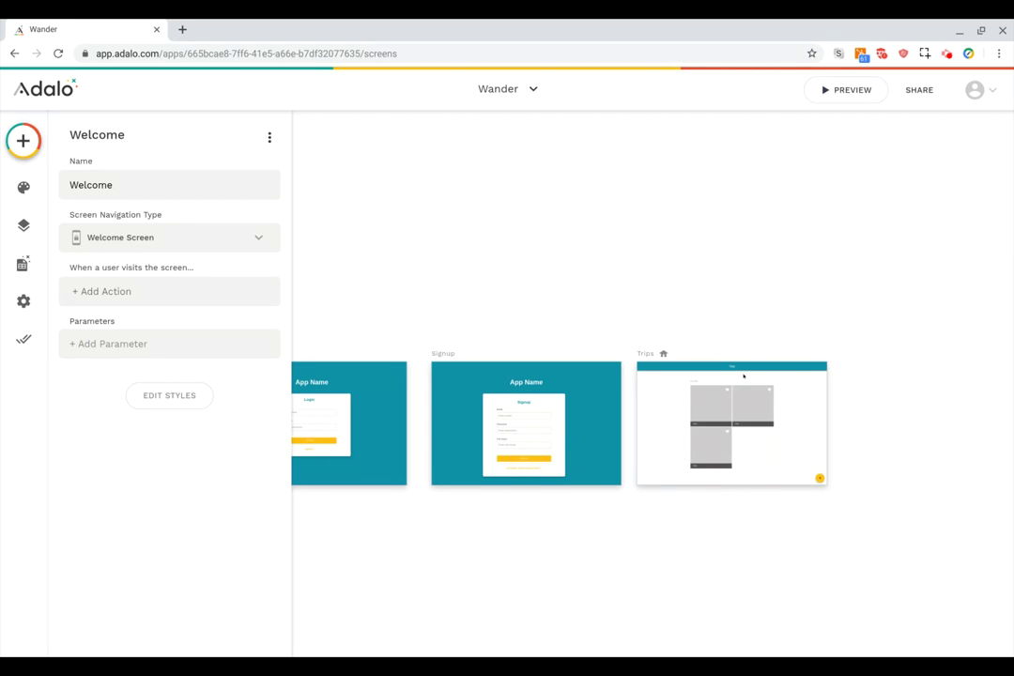
scroll(744, 376, "up", 5)
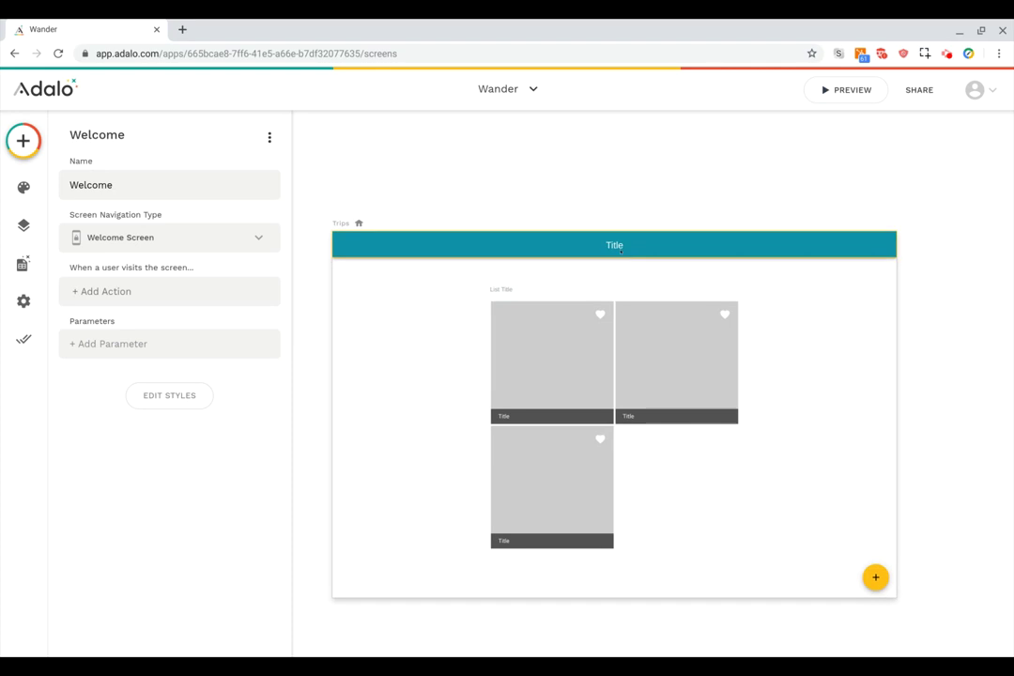
Change the Trips screen's App Bar title text to Trips.
left_click(620, 252)
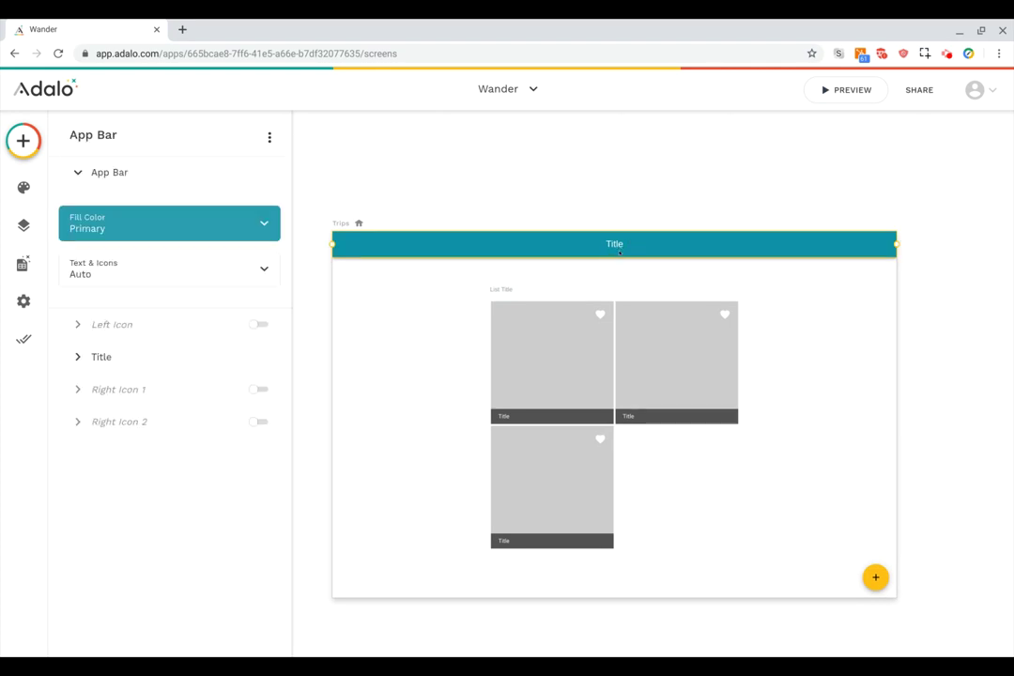
left_click(141, 357)
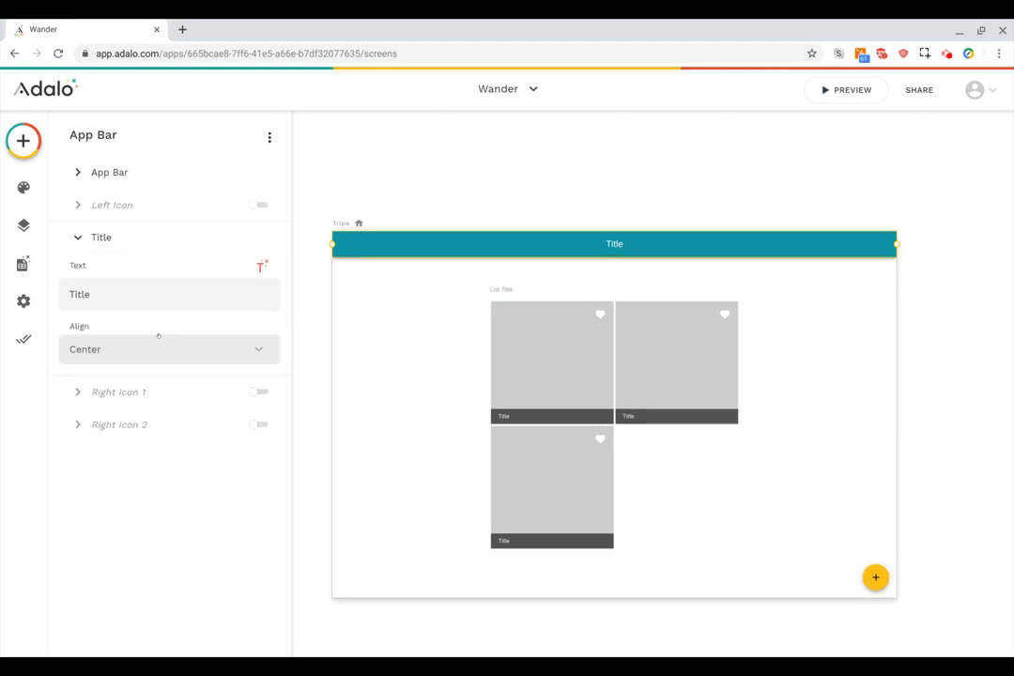
double_click(94, 293)
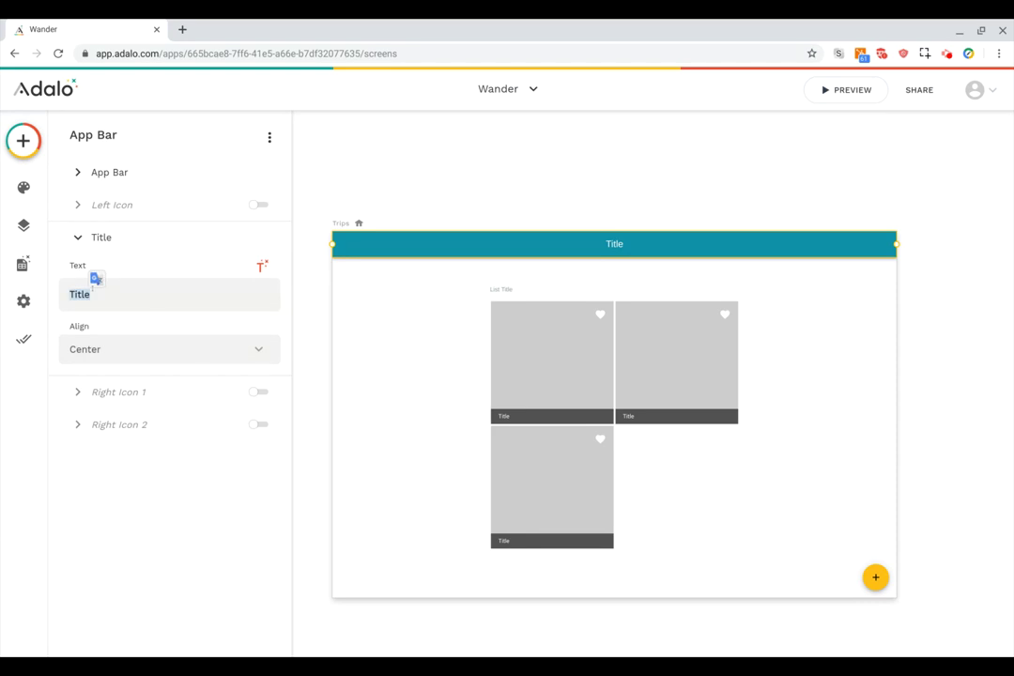
type("Trips")
left_click(562, 180)
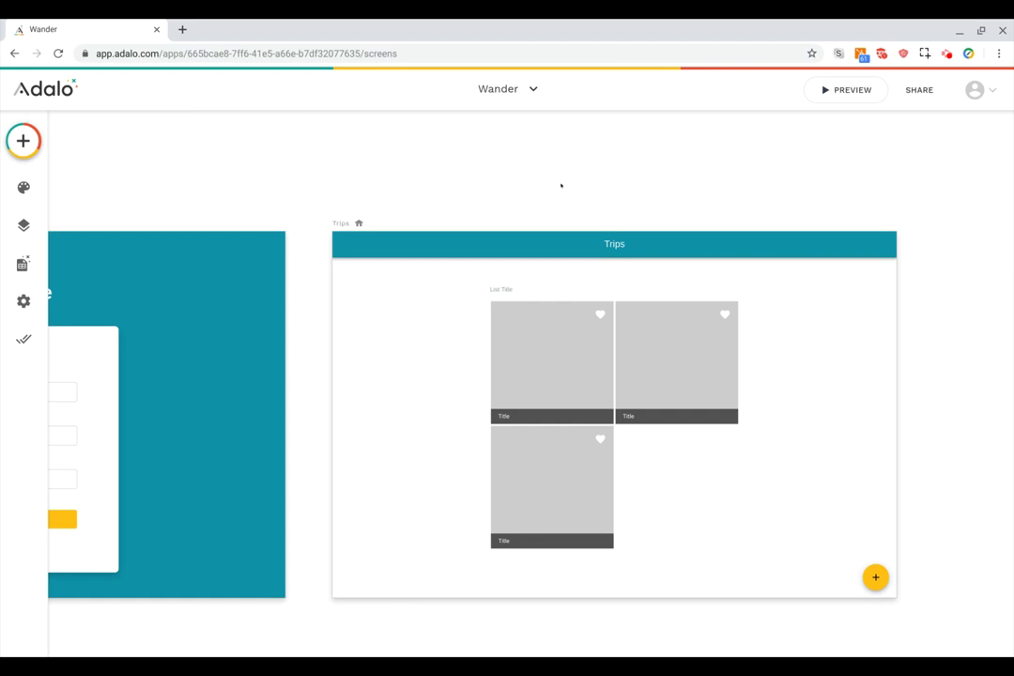
Delete the List Title text above the image grid.
left_click(506, 291)
key("Delete")
left_click(574, 358)
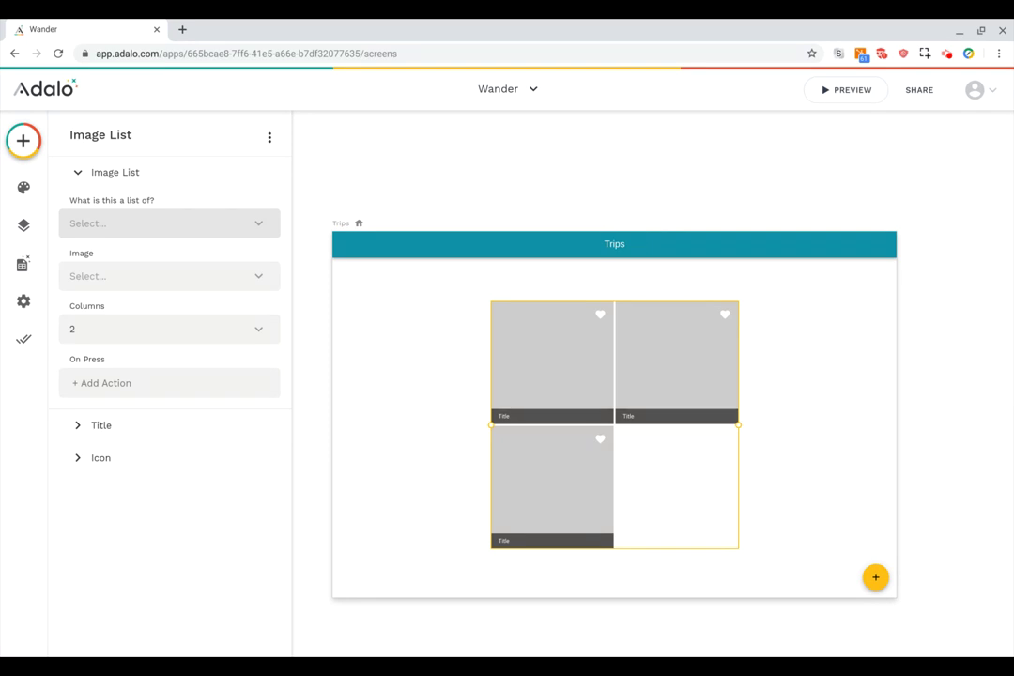
Make the image list a list of Trips filtered to Logged In User > Trips.
left_click(208, 222)
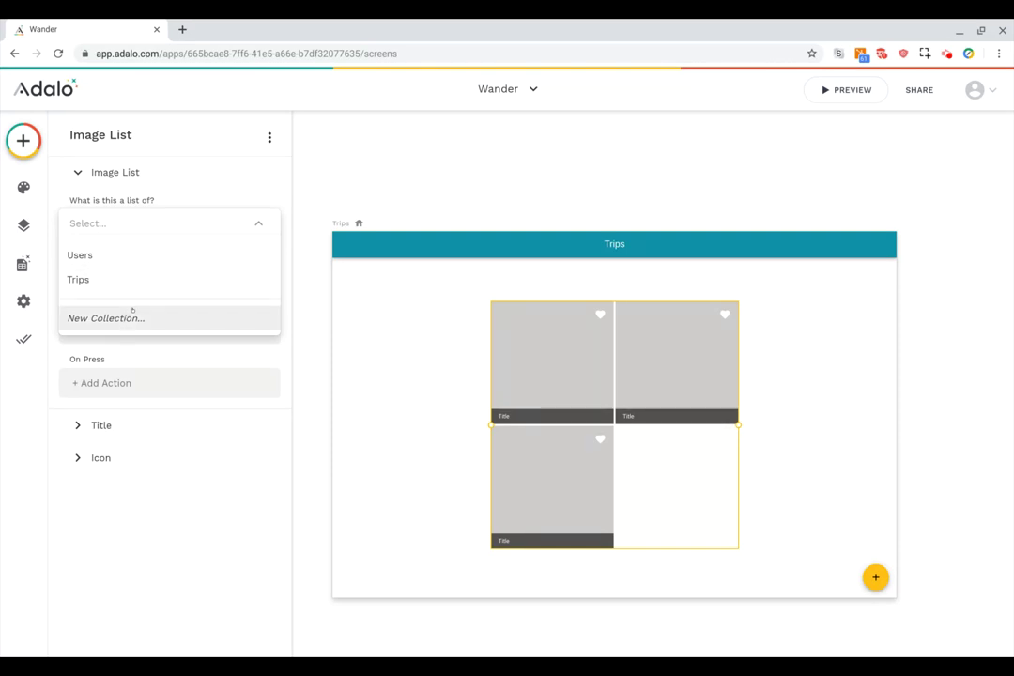
left_click(79, 280)
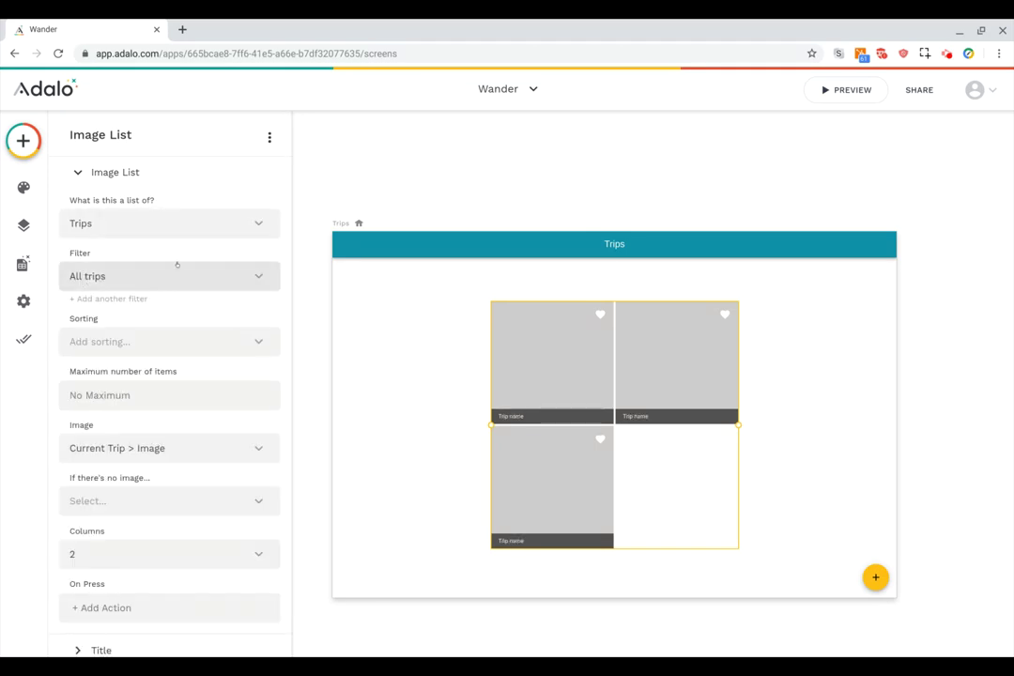
scroll(180, 265, "down", 1)
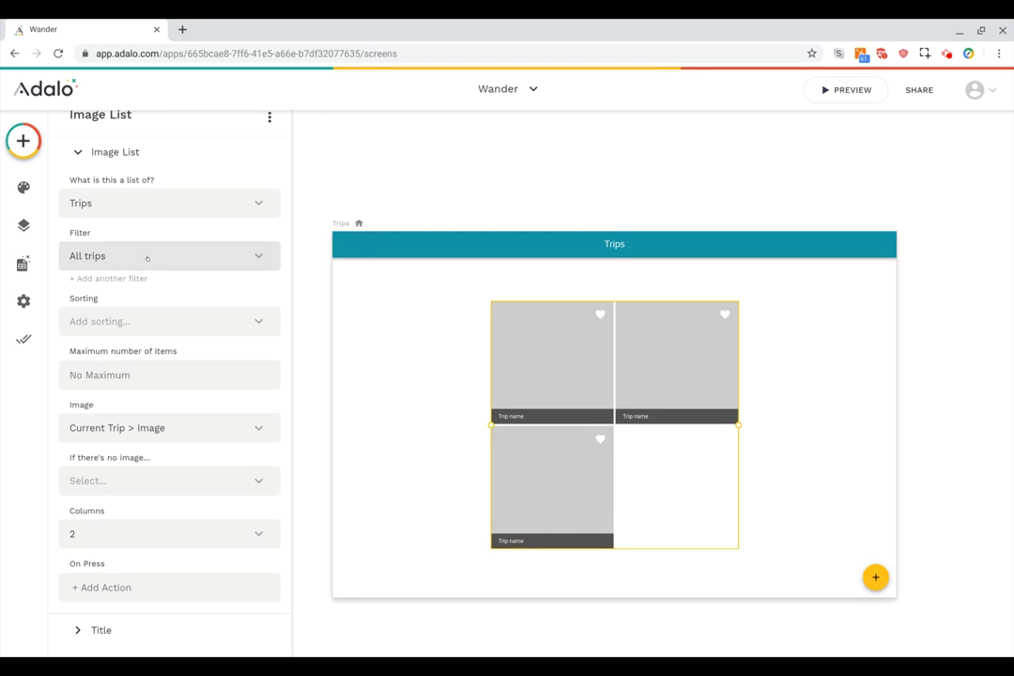
left_click(147, 257)
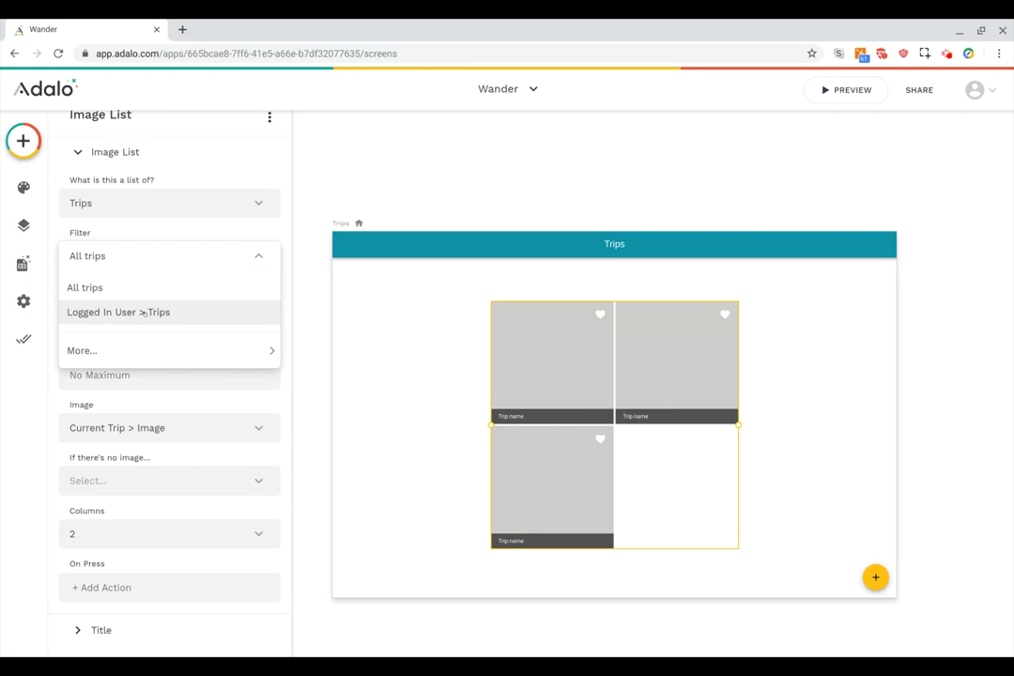
left_click(147, 312)
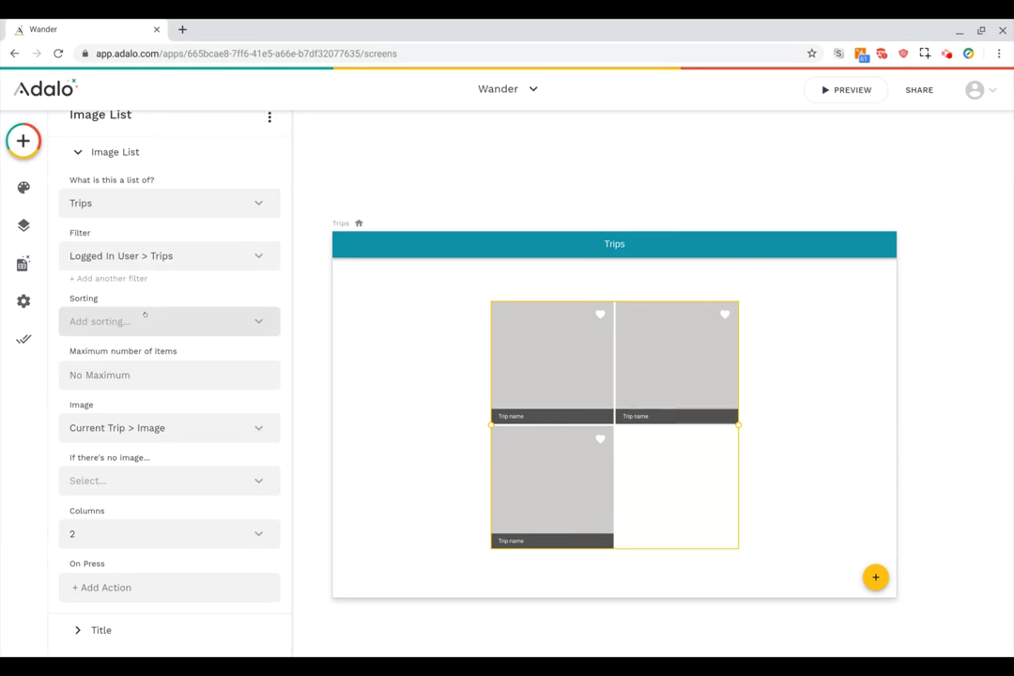
left_click(139, 278)
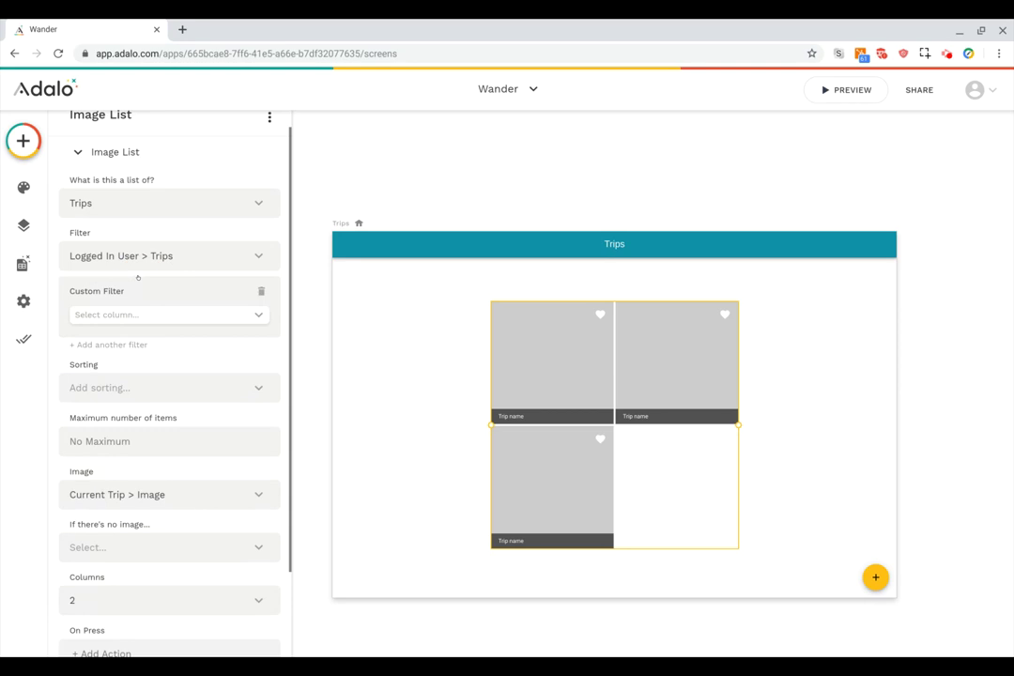
left_click(164, 315)
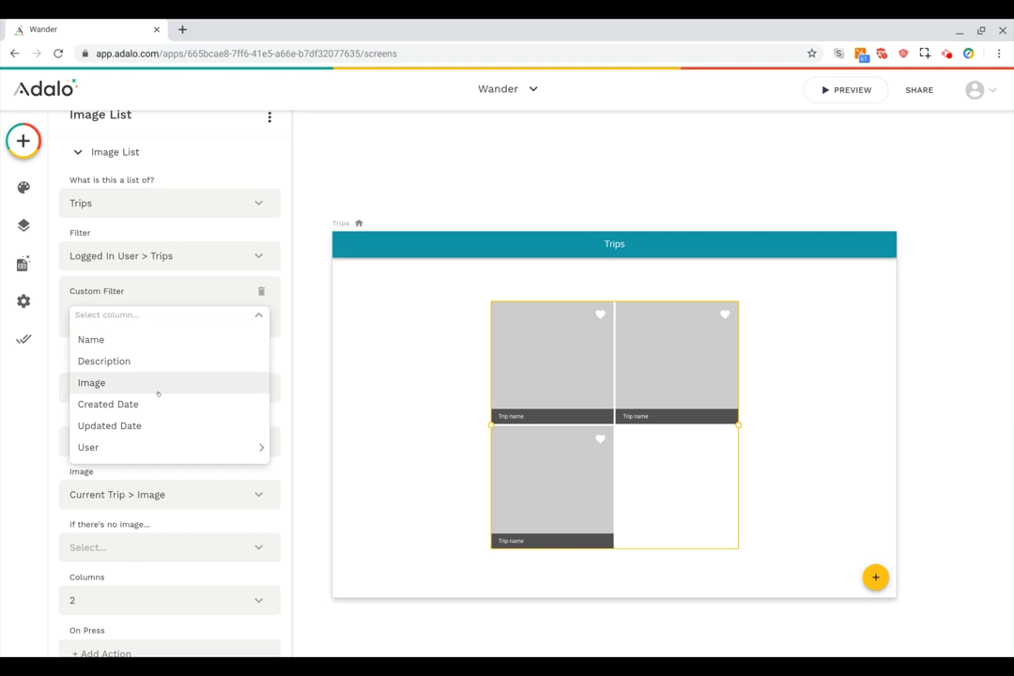
left_click(204, 293)
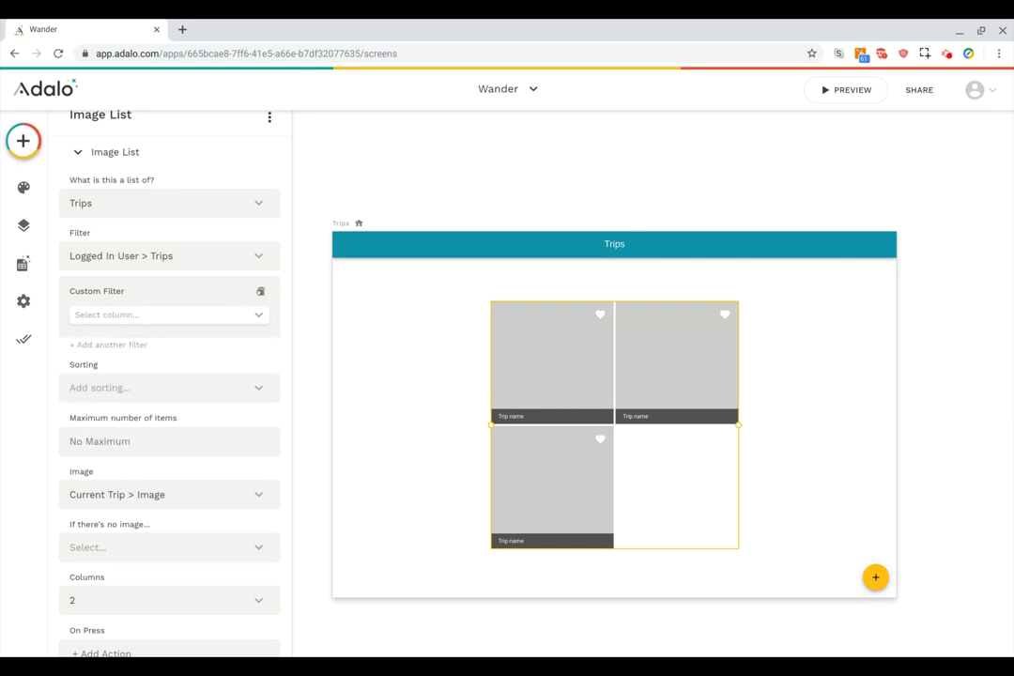
left_click(261, 292)
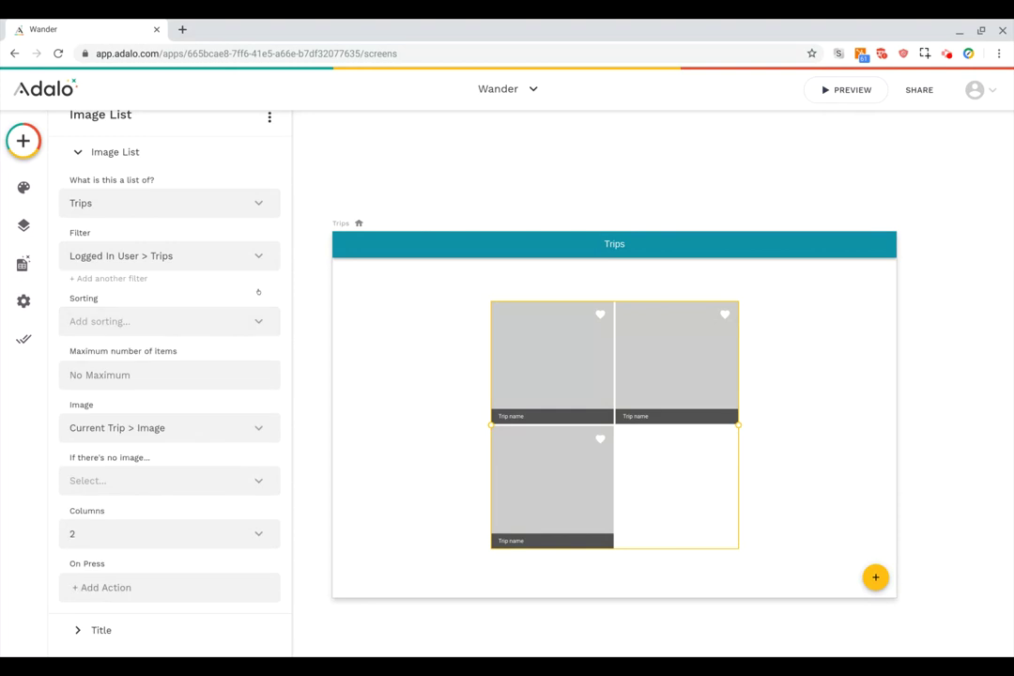
Sort the listed trips by Created Date, newest to oldest.
left_click(197, 322)
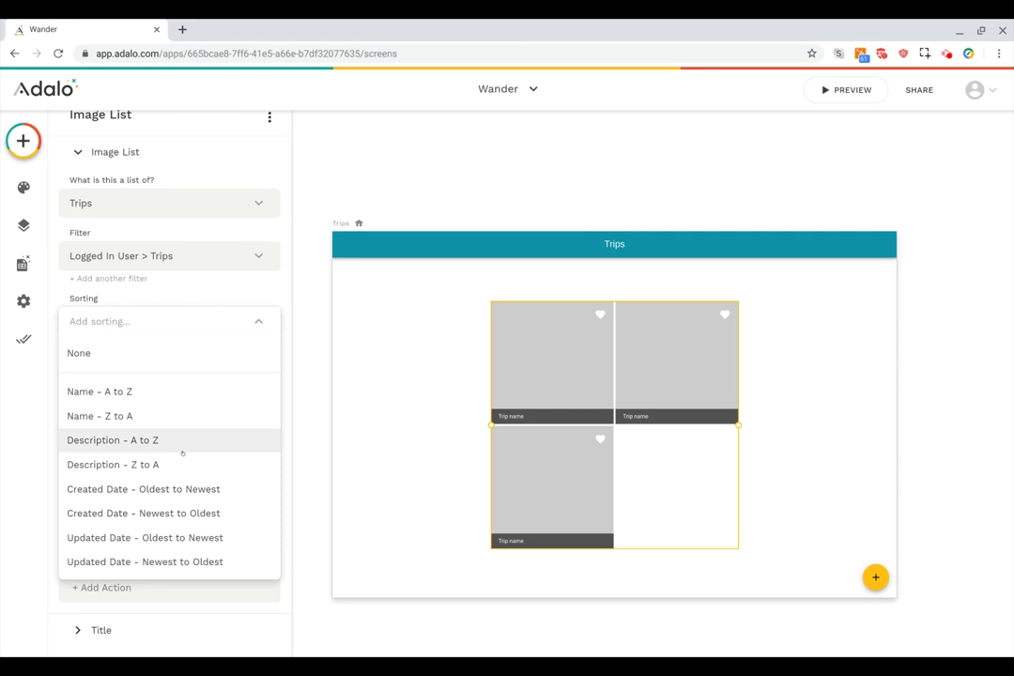
left_click(172, 513)
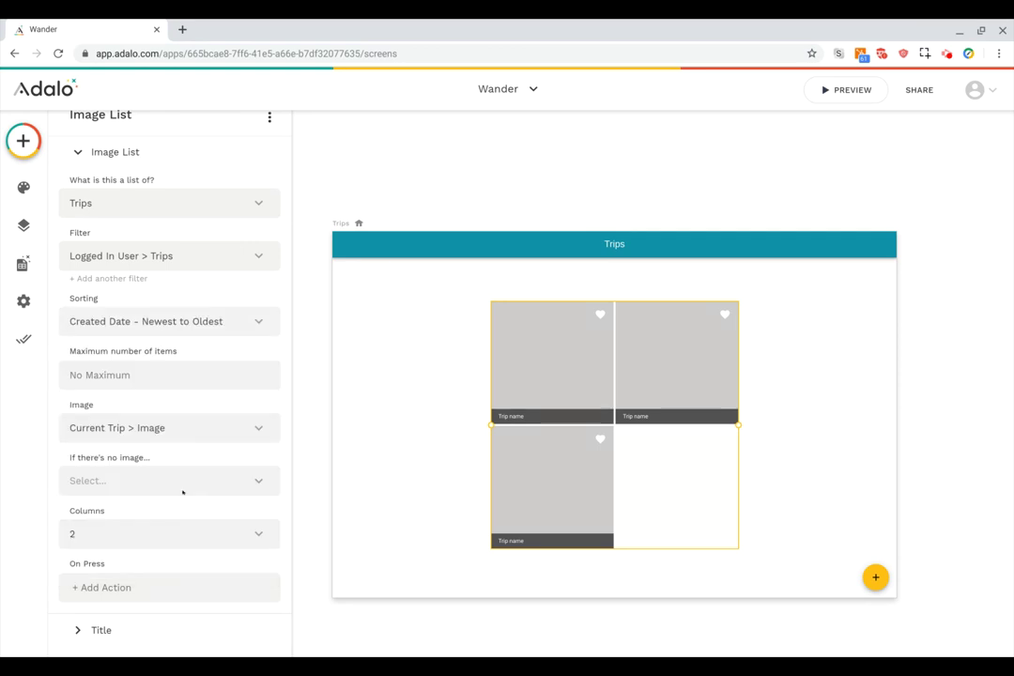
scroll(188, 353, "down", 1)
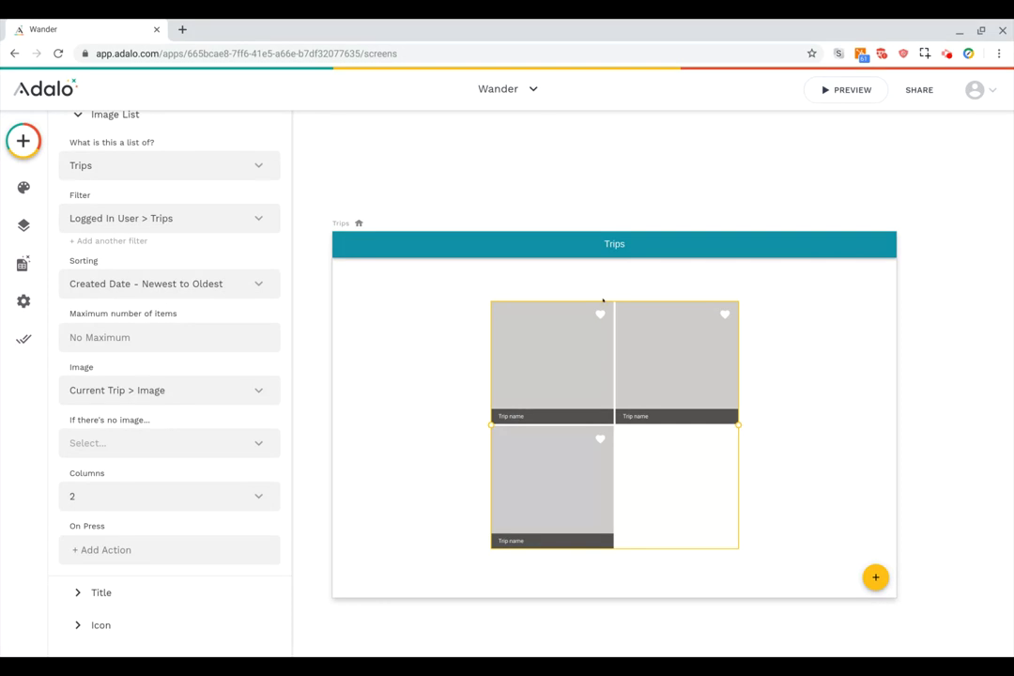
Change the tile title to 'Name:' followed by the trip's Name field.
left_click(124, 592)
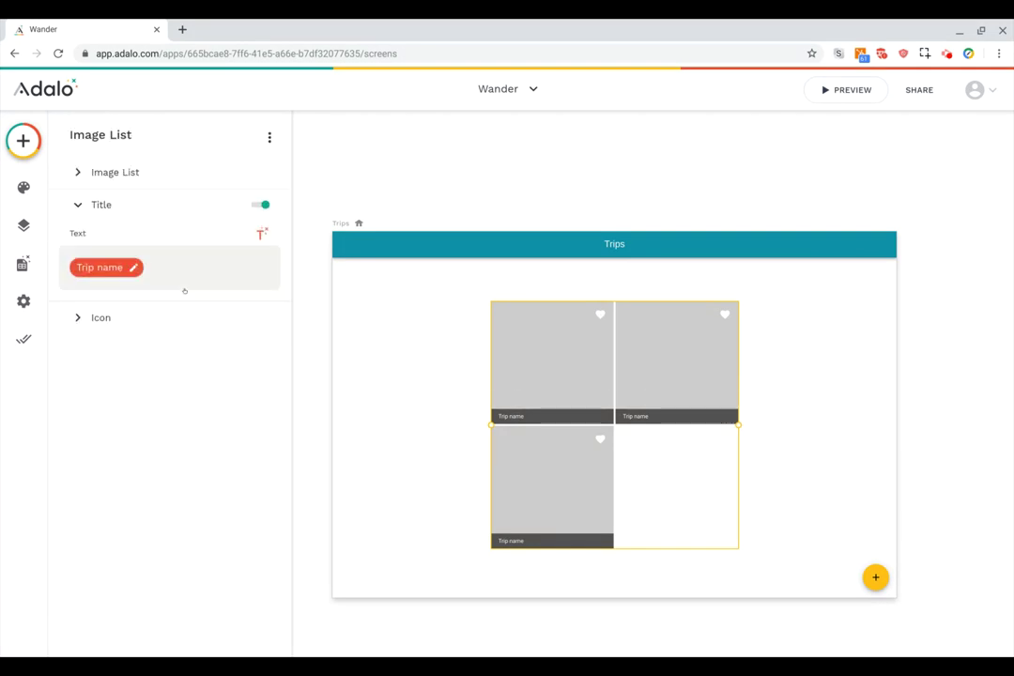
left_click(163, 270)
key("BackSpace")
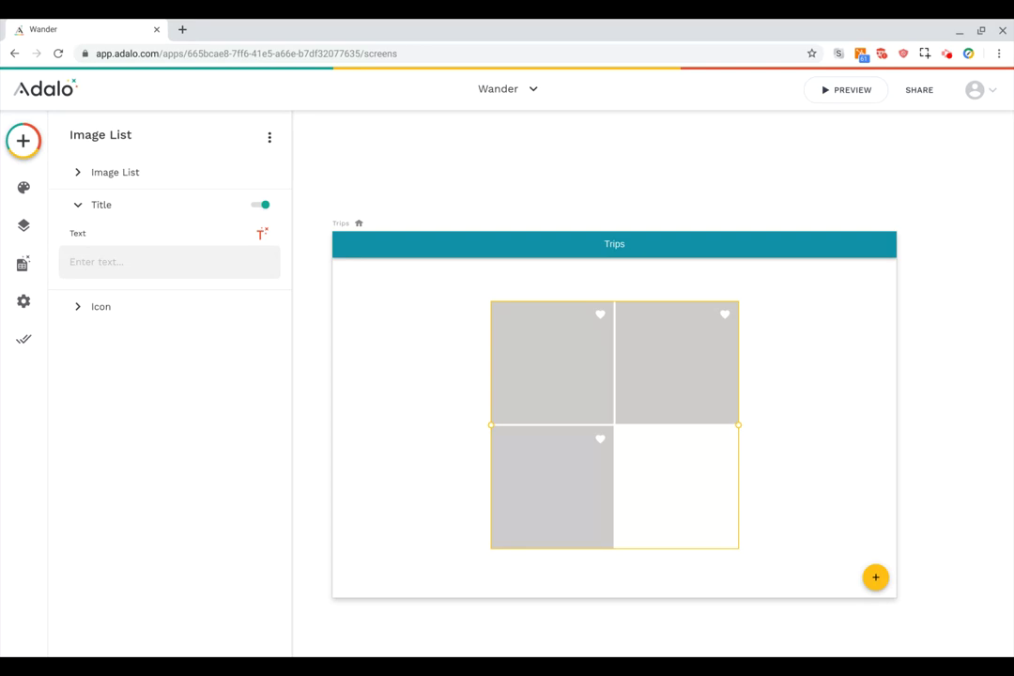
type("H")
key("BackSpace")
type("Name:")
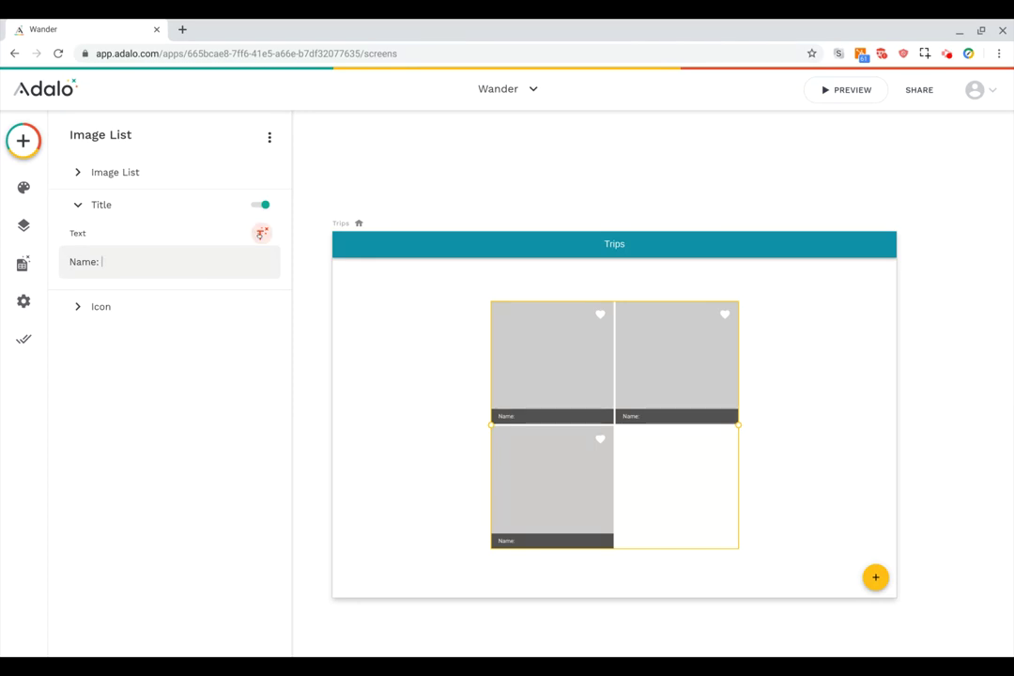
left_click(261, 233)
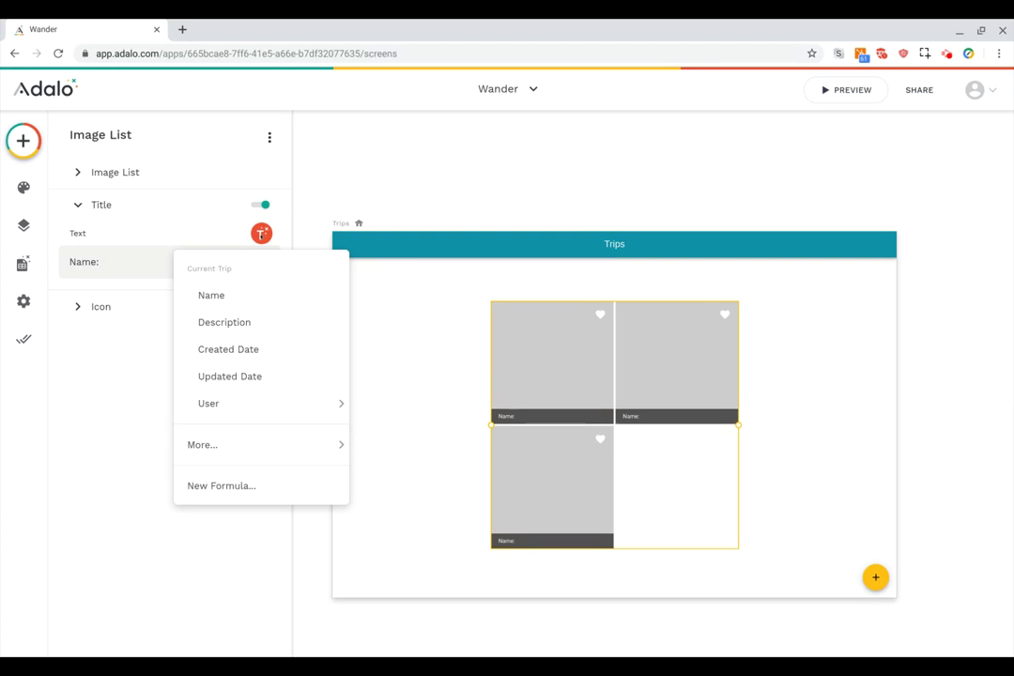
left_click(236, 295)
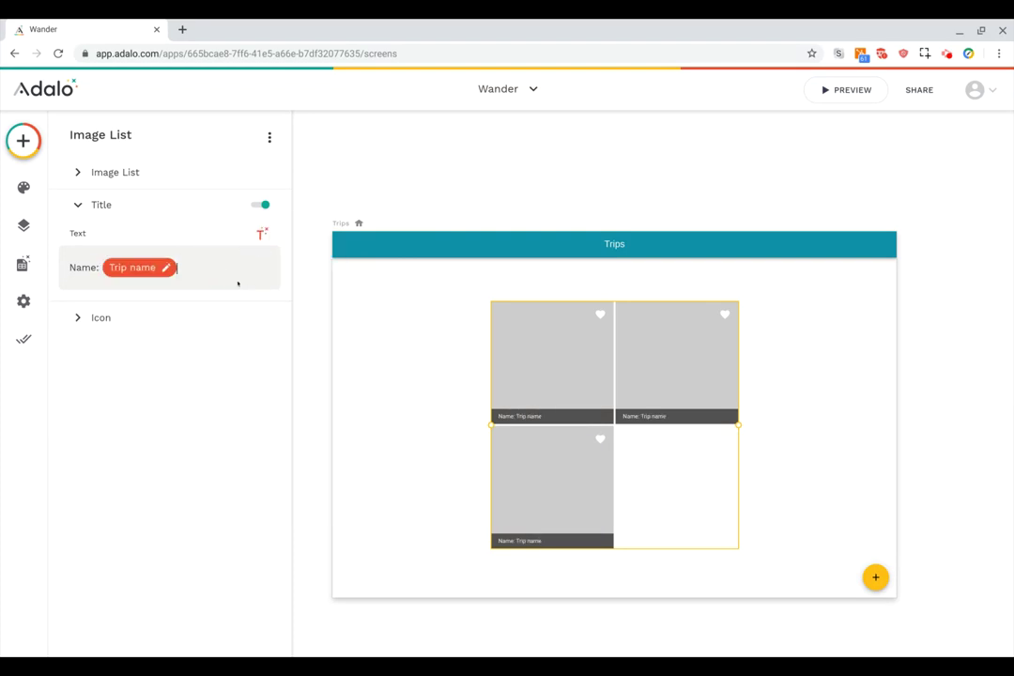
Append ' - ' and the trip's Created Date, formatted as Date, to the title.
type("-")
left_click(261, 232)
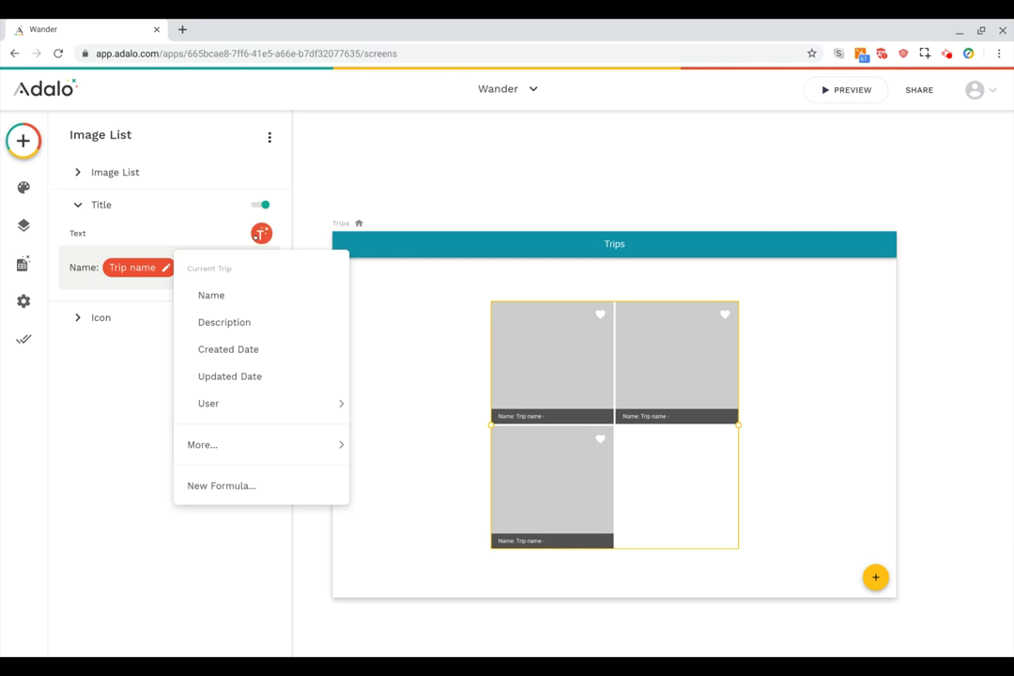
left_click(247, 351)
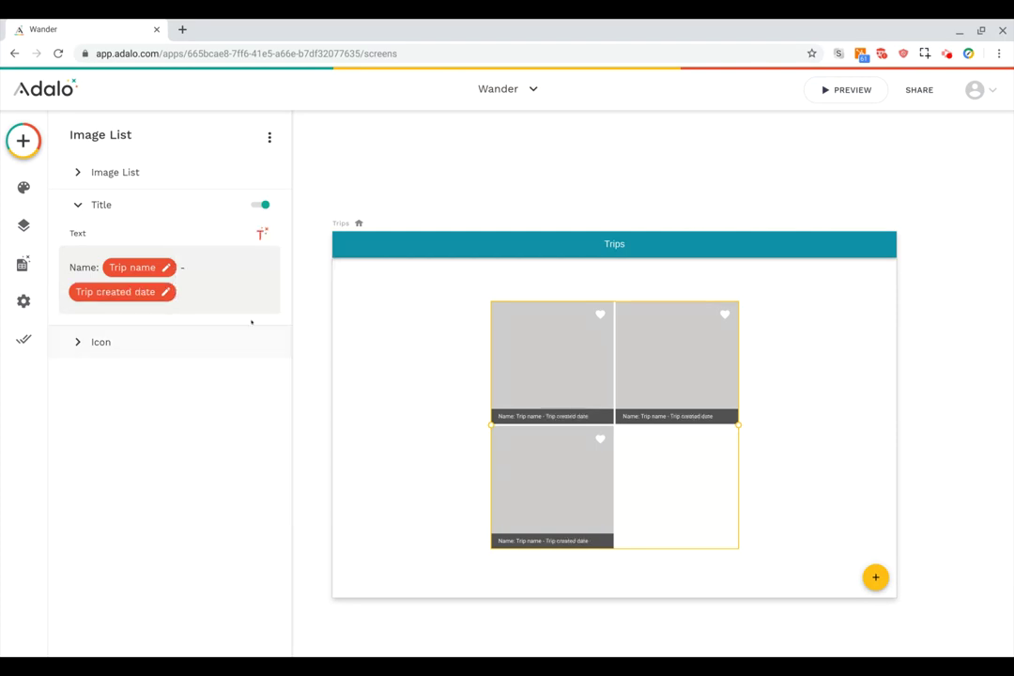
left_click(124, 292)
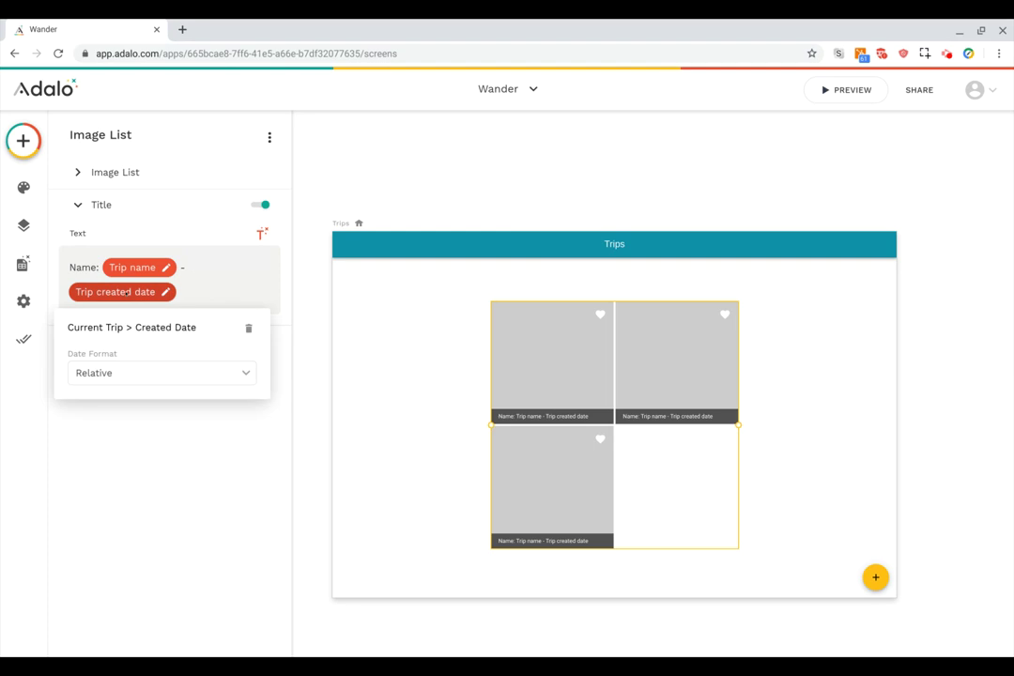
left_click(147, 369)
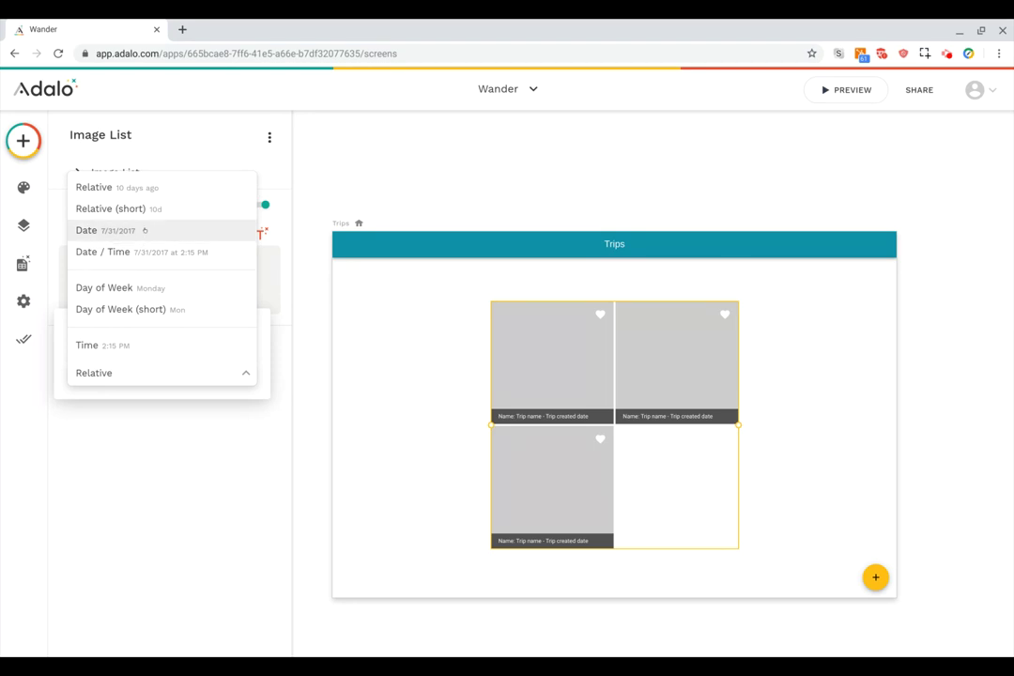
left_click(147, 230)
left_click(193, 293)
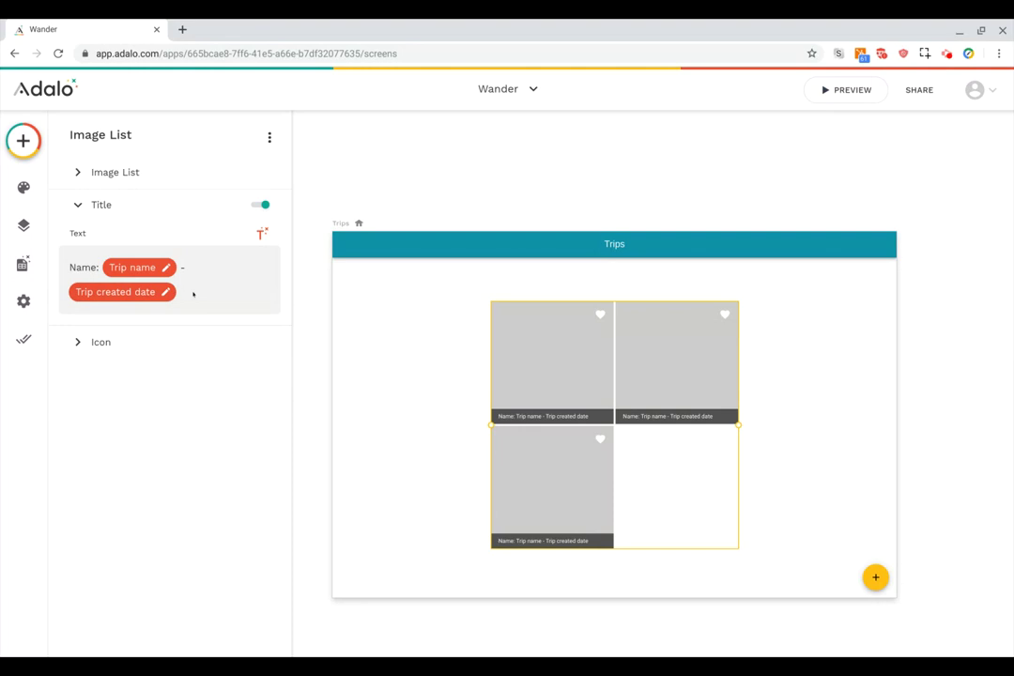
Clear the title and reinsert only Current Trip > Name.
key("BackSpace")
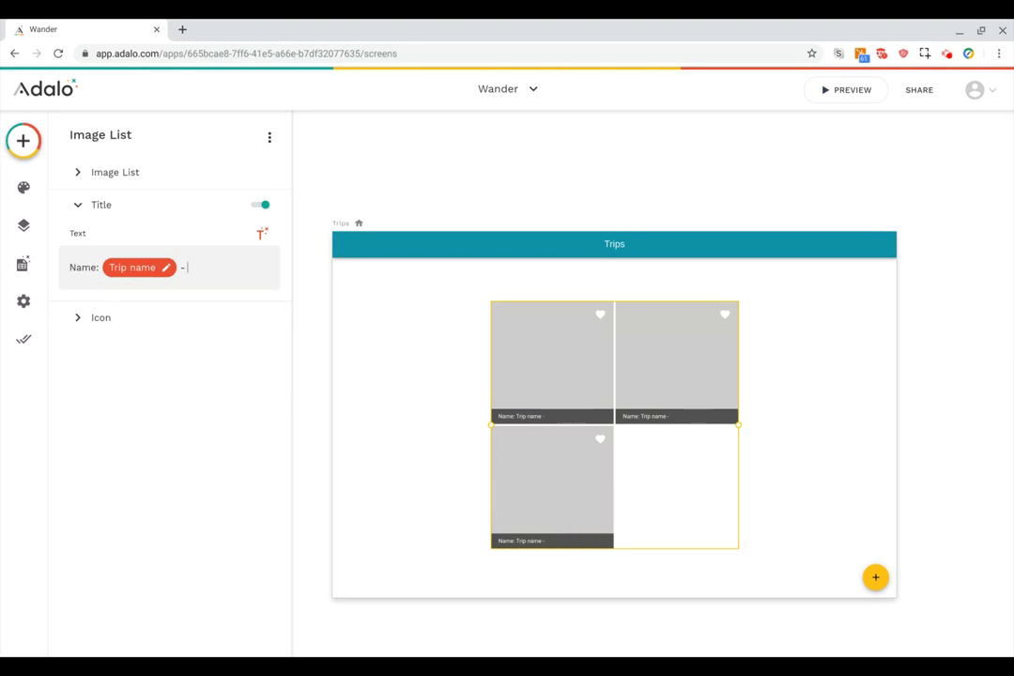
key("ctrl+a")
key("BackSpace")
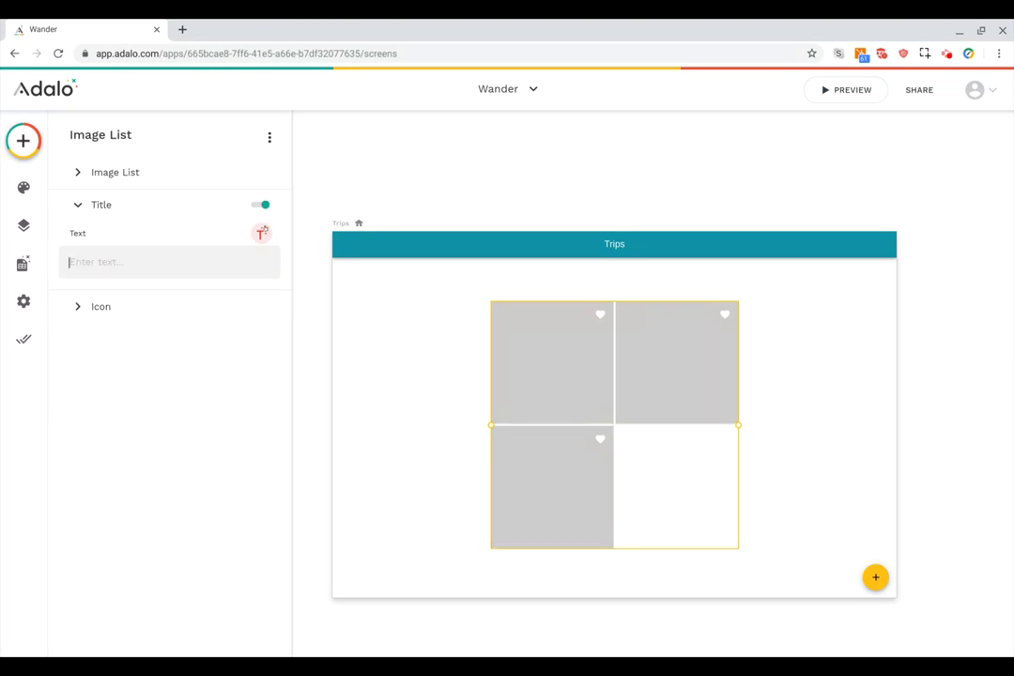
left_click(261, 233)
left_click(239, 291)
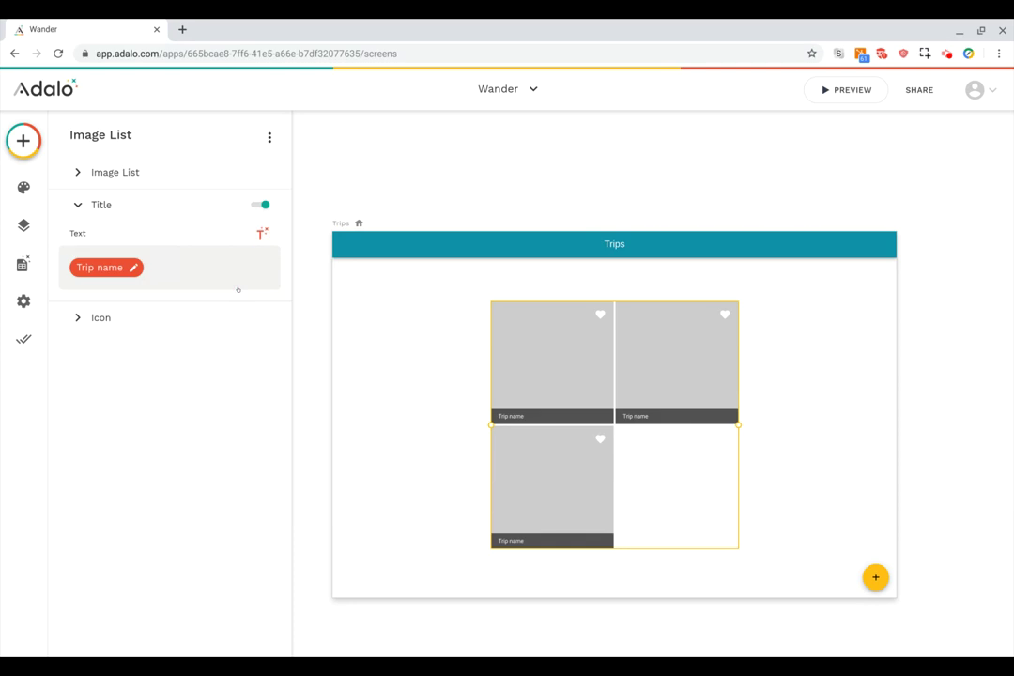
left_click(181, 314)
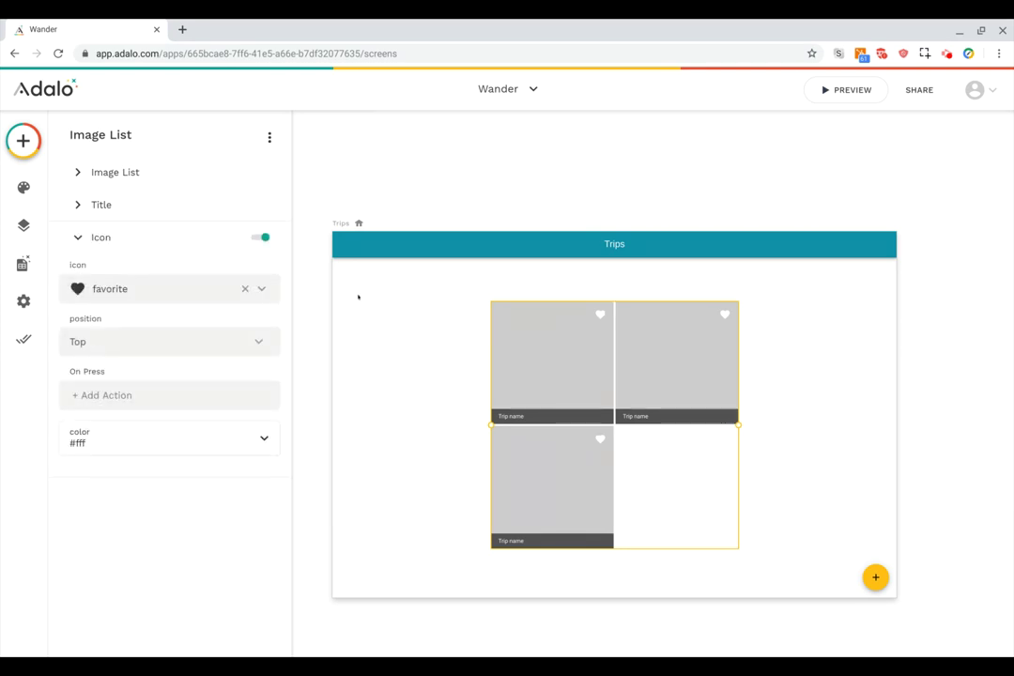
Turn off the heart icon on the trip image tiles, keeping the icon choice unchanged.
left_click(171, 288)
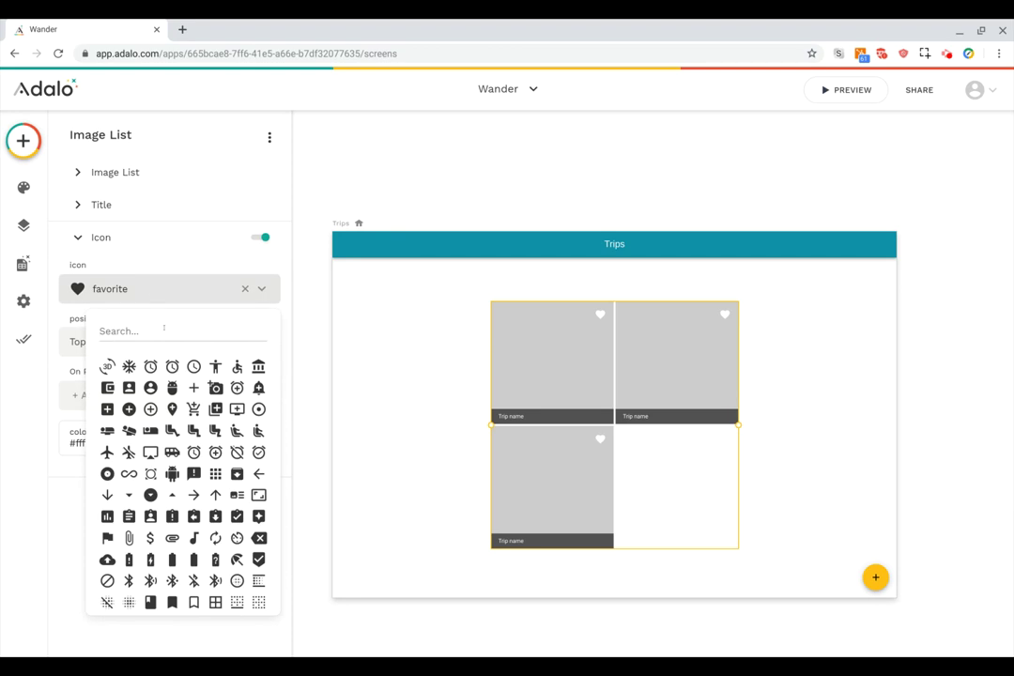
left_click(161, 266)
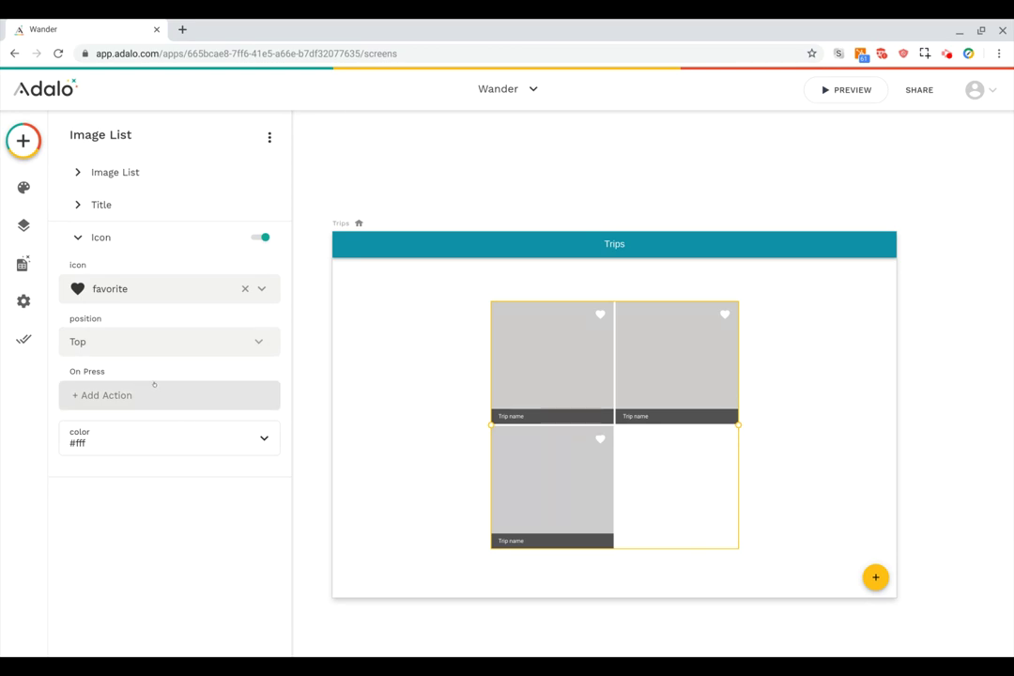
left_click(259, 237)
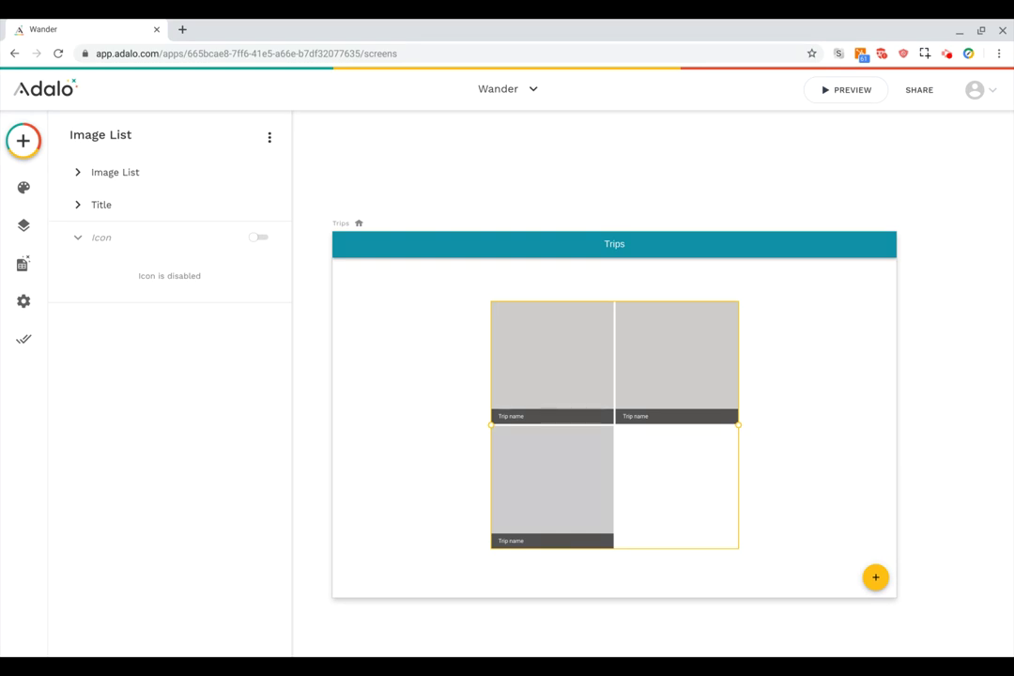
left_click(875, 578)
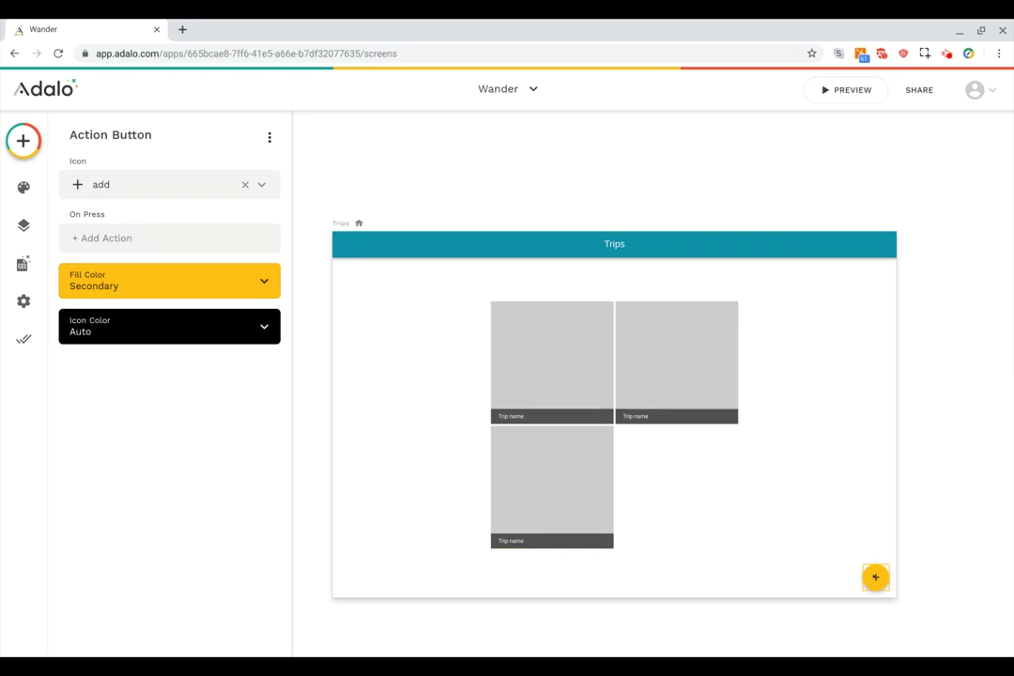
Keep the add button's icon and start an On Press Link action for it.
left_click(160, 182)
left_click(178, 159)
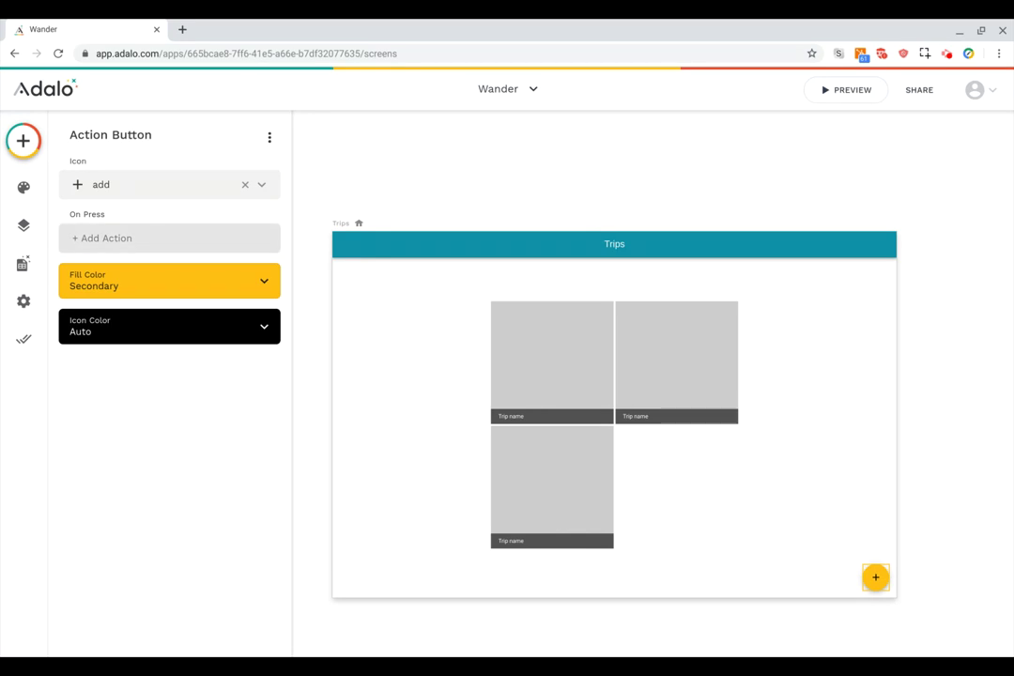
left_click(131, 239)
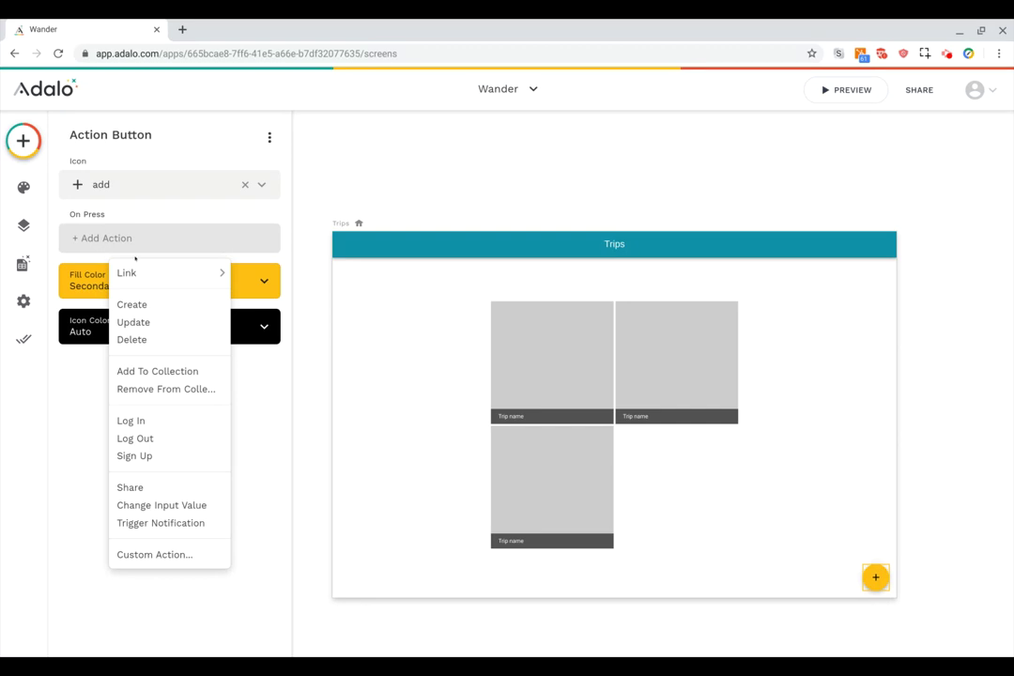
mouse_move(138, 273)
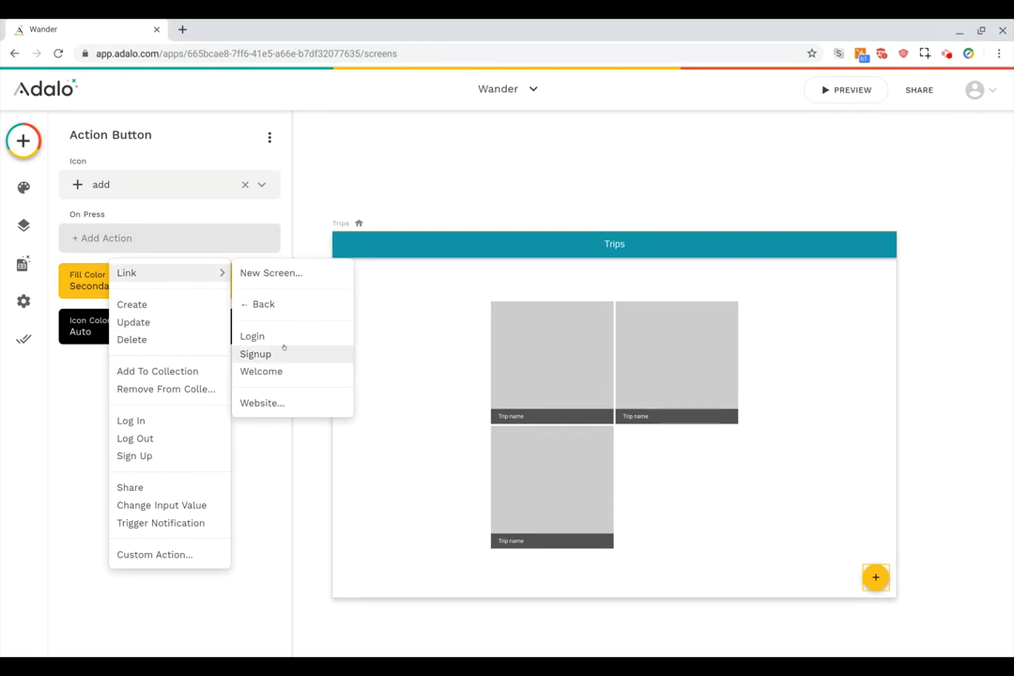
Link the add button to a new 'New Trip' screen built from the Form template.
left_click(272, 274)
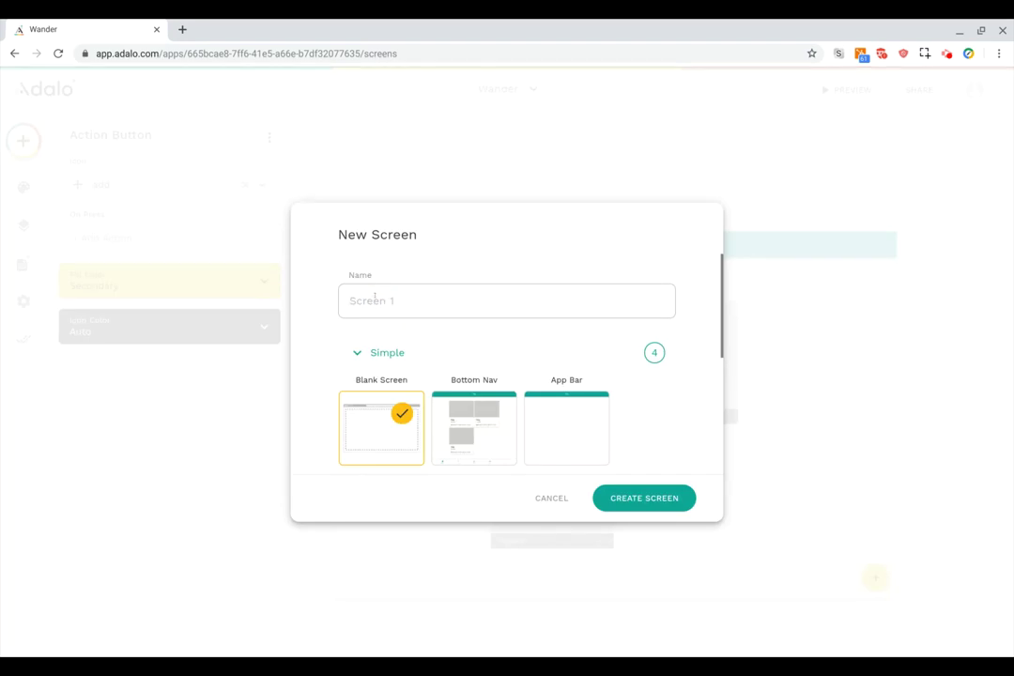
type("New Trup")
key("BackSpace")
key("BackSpace")
type("ip")
scroll(528, 353, "down", 2)
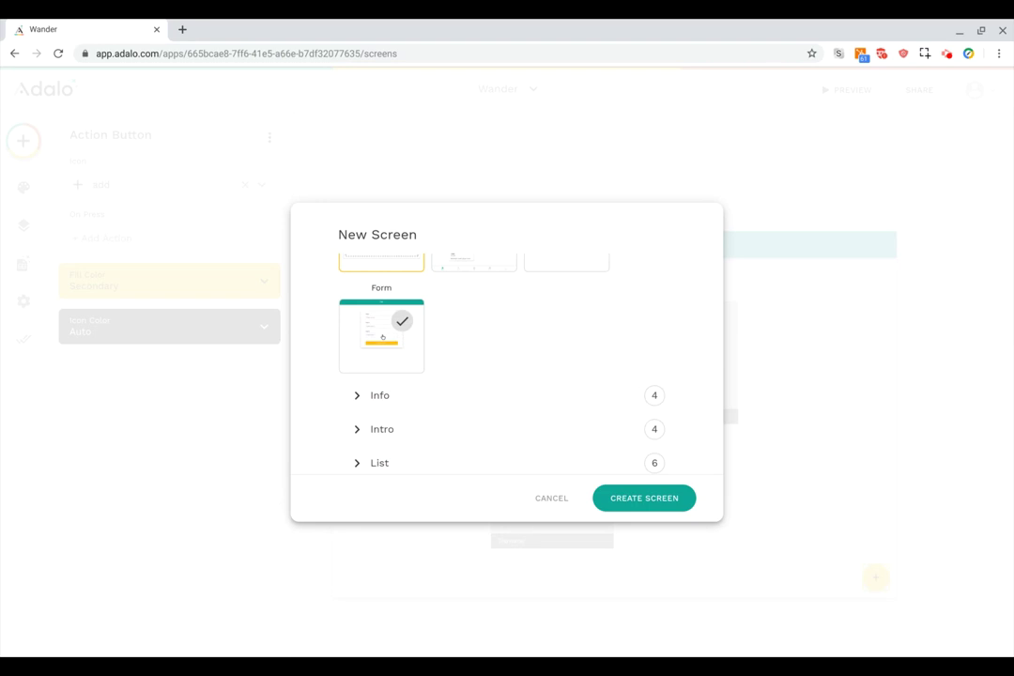
left_click(401, 340)
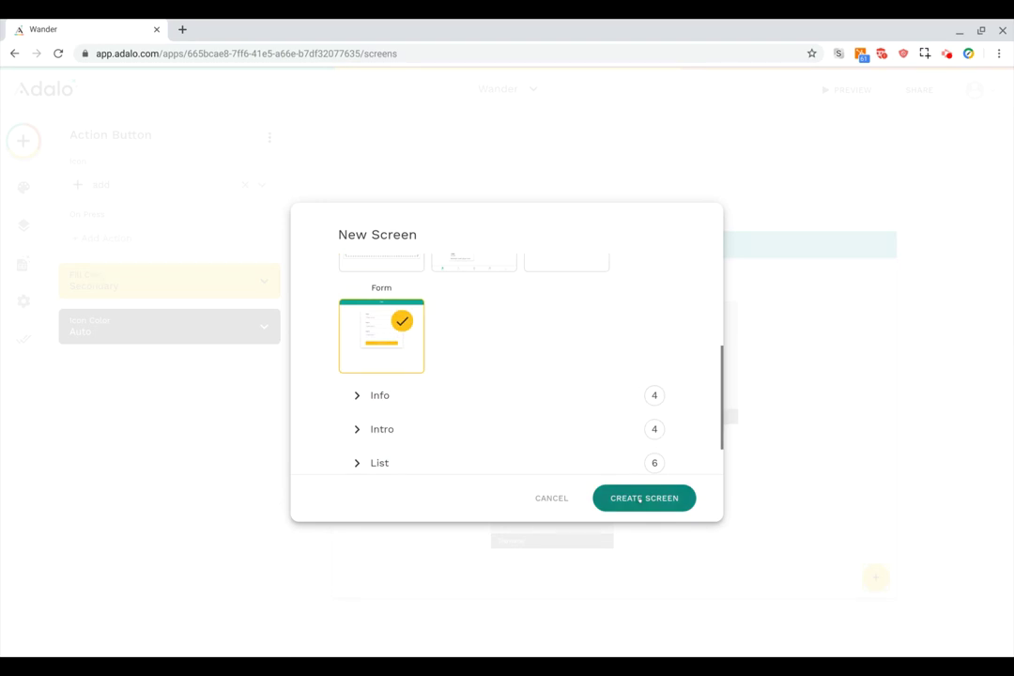
left_click(643, 499)
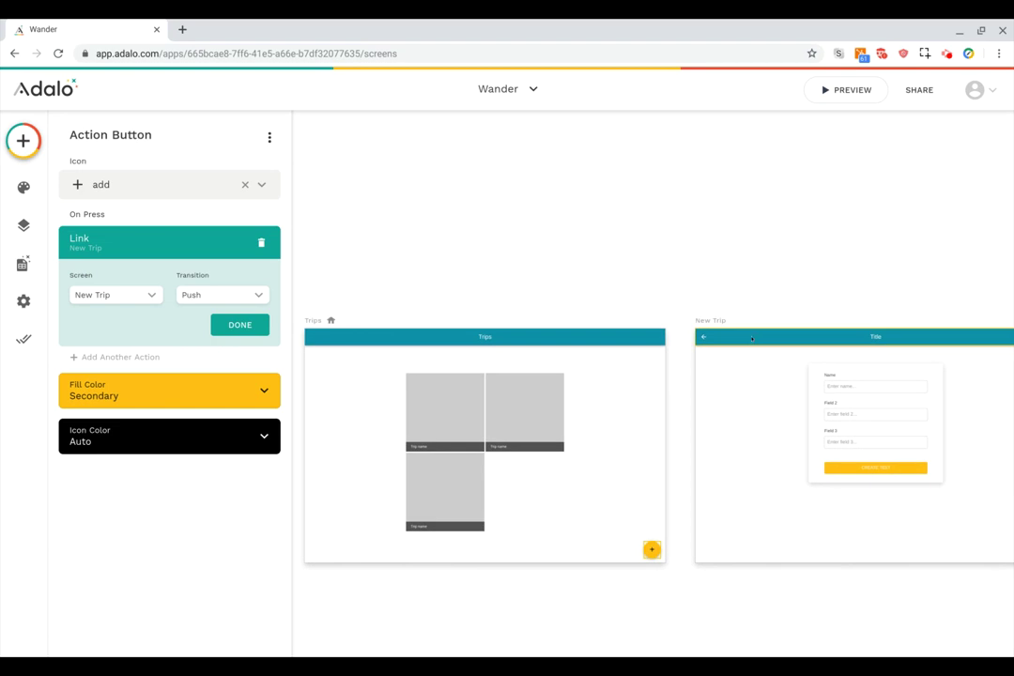
scroll(783, 362, "right", 2)
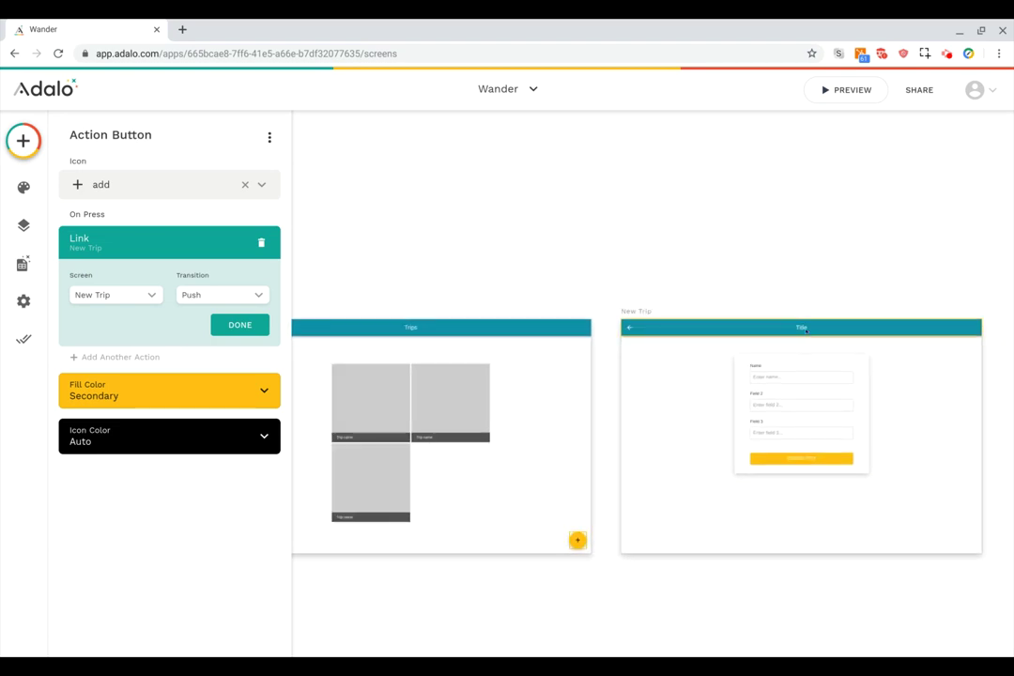
Retitle the New Trip screen's header to 'New Trip'.
left_click(806, 330)
left_click(168, 348)
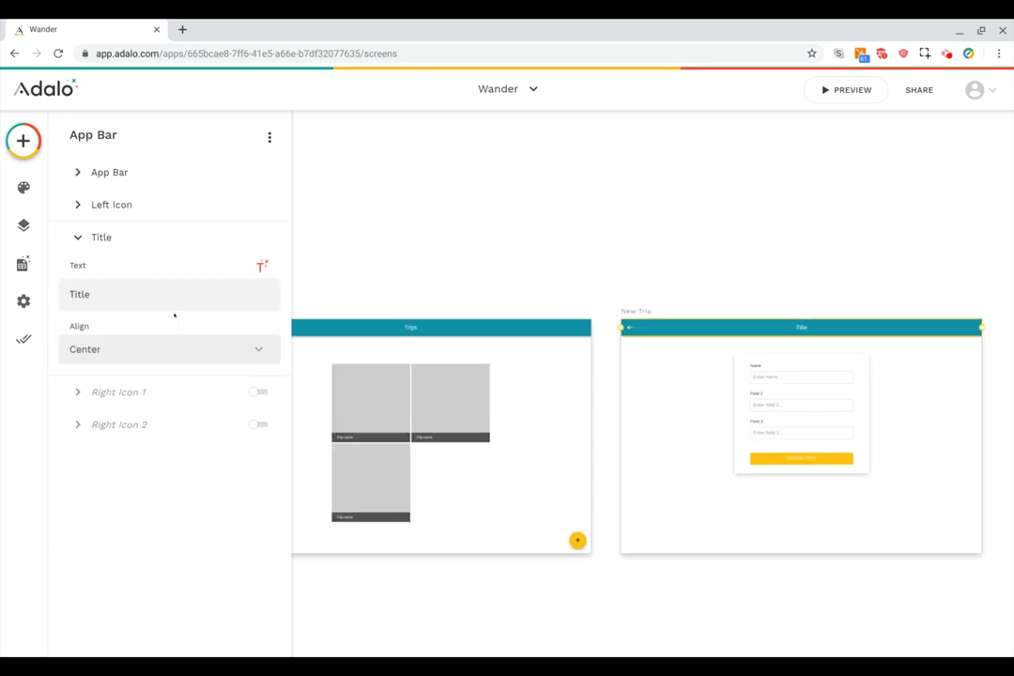
double_click(131, 293)
type("New Trip")
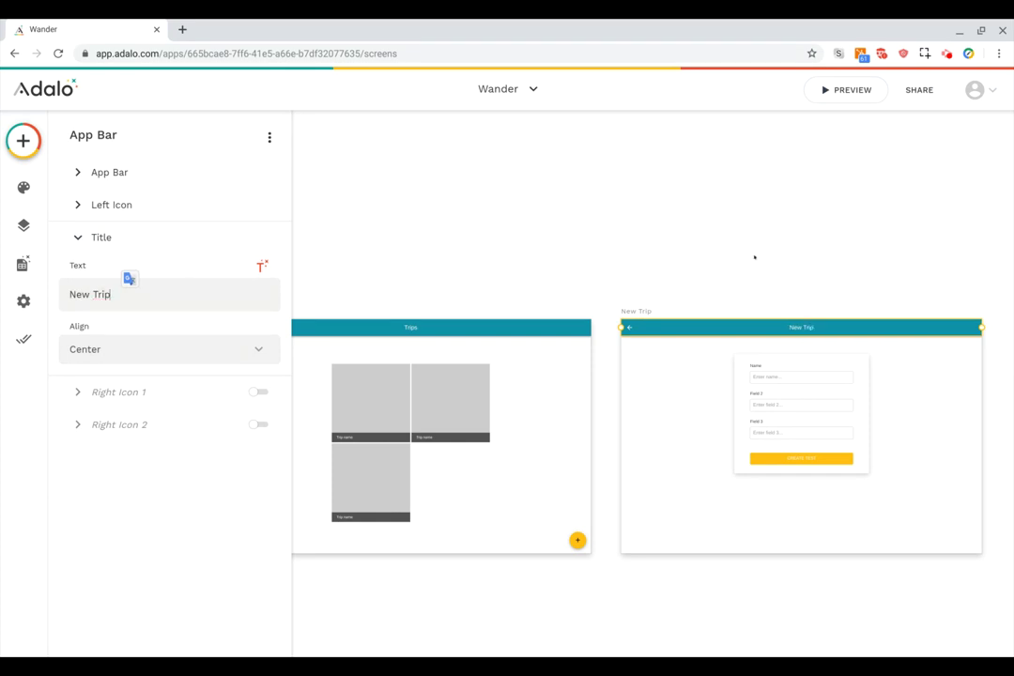
left_click(754, 256)
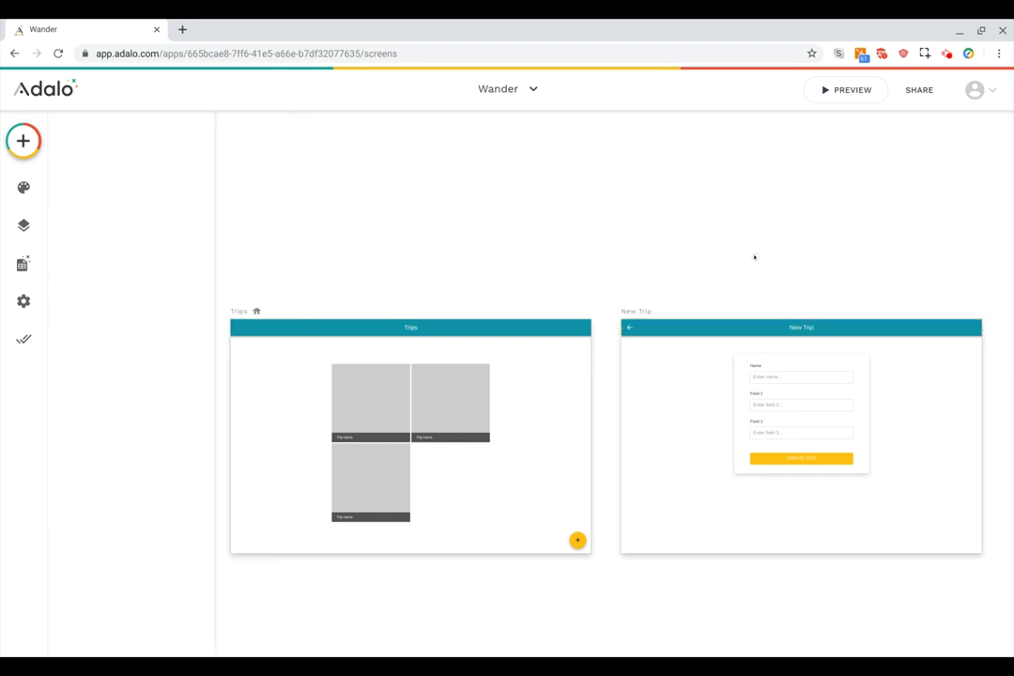
scroll(778, 411, "up", 2)
left_click(777, 411)
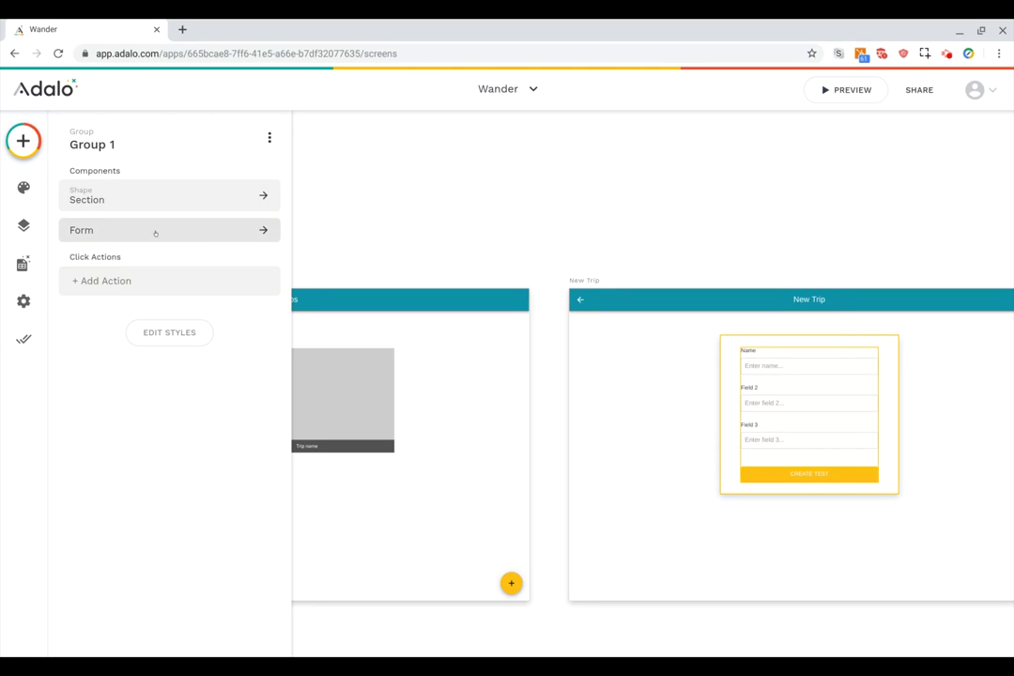
Connect the New Trip form to the Trips data table.
left_click(805, 383)
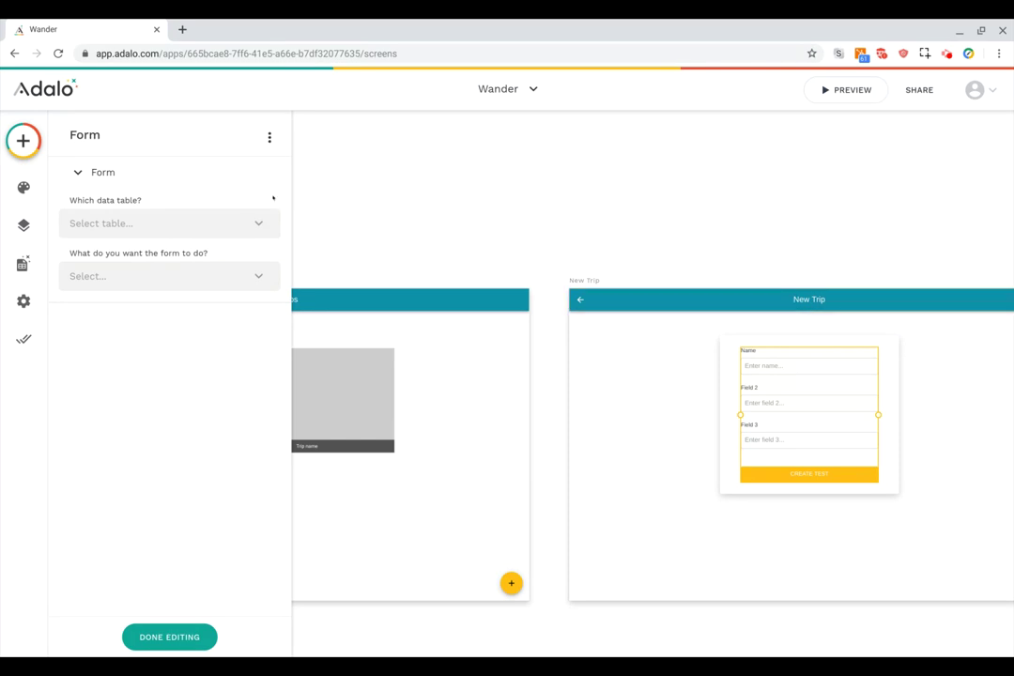
left_click(228, 224)
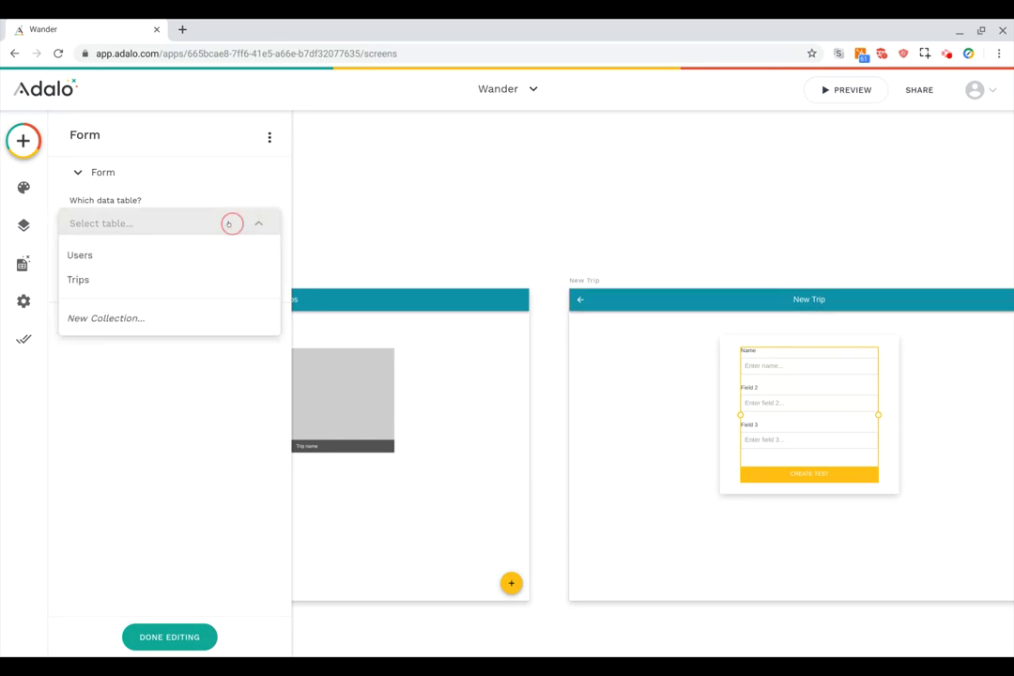
left_click(163, 279)
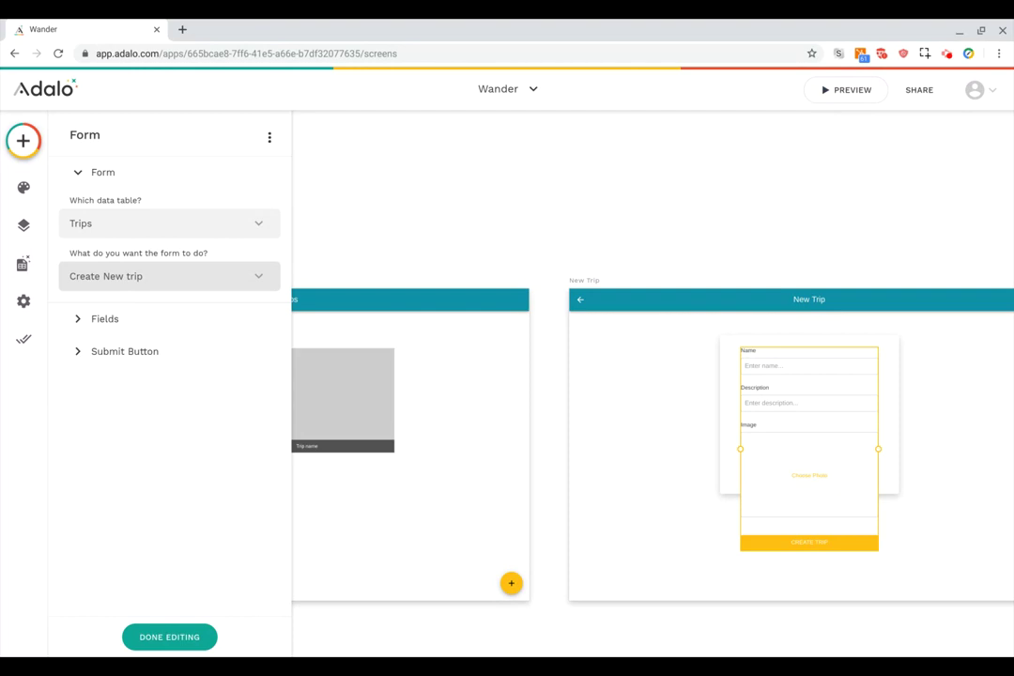
left_click(145, 324)
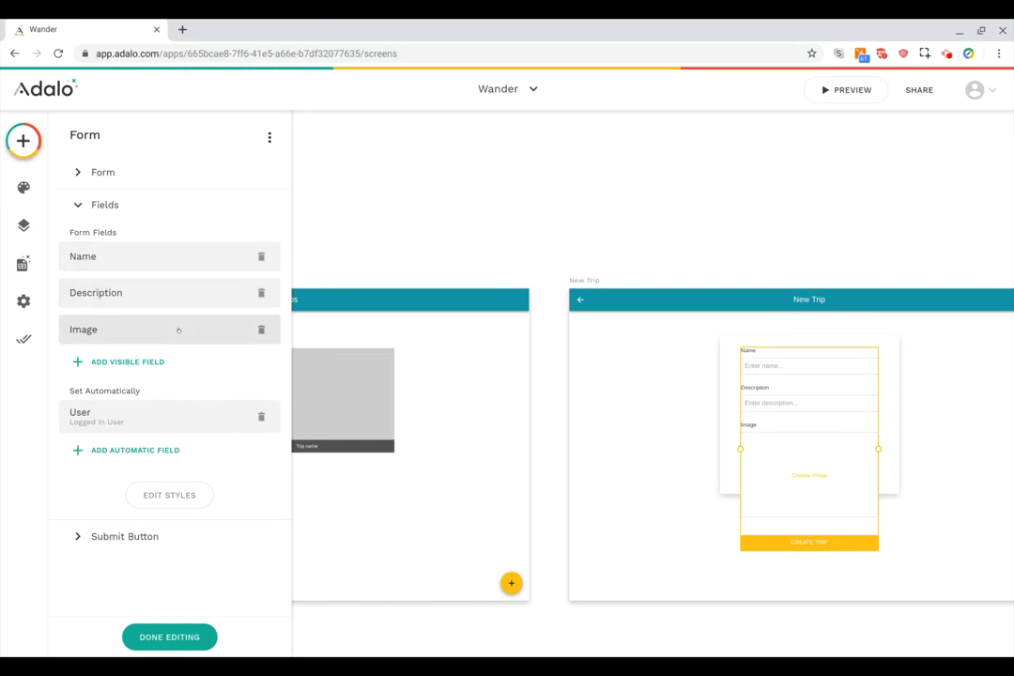
Review the form's Name, Description and automatically set User fields.
left_click(154, 255)
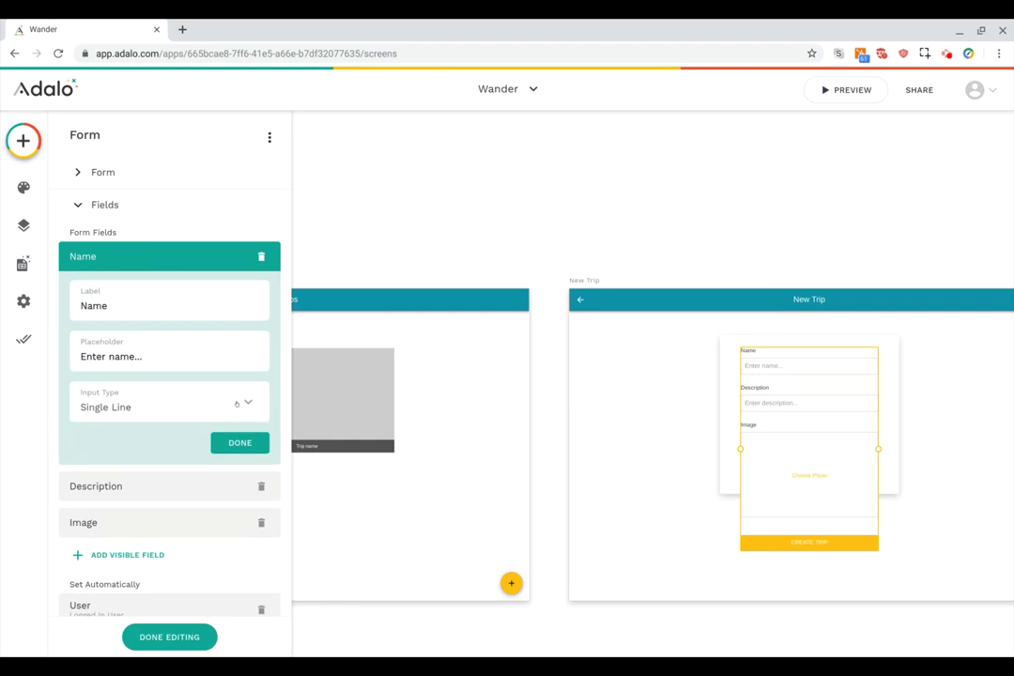
left_click(237, 403)
left_click(184, 246)
left_click(177, 254)
left_click_drag(156, 287, 169, 262)
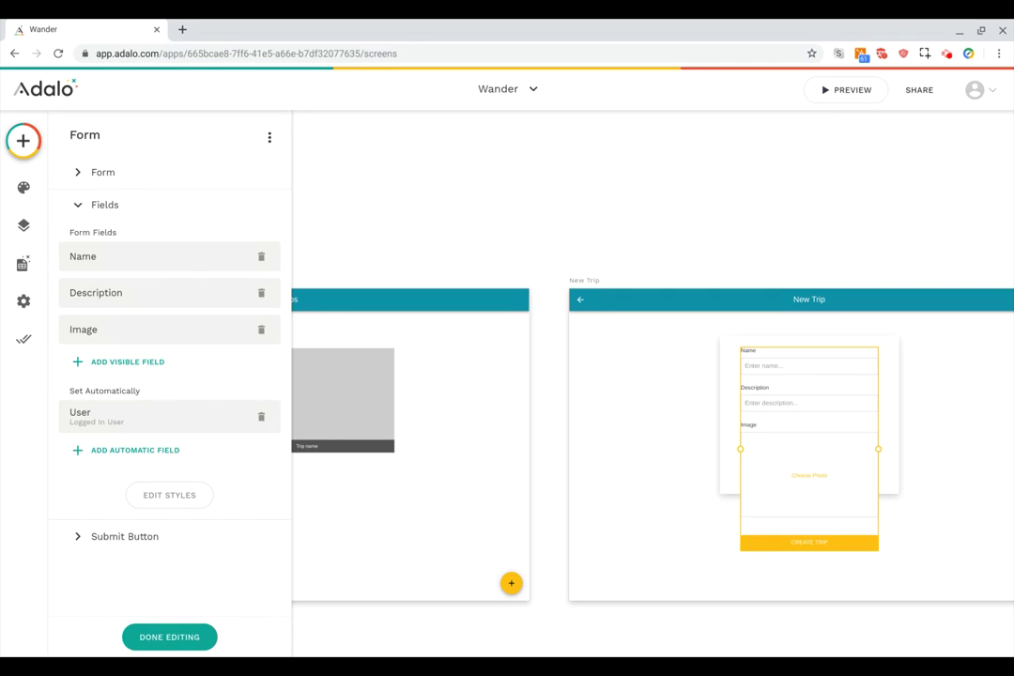
left_click(174, 416)
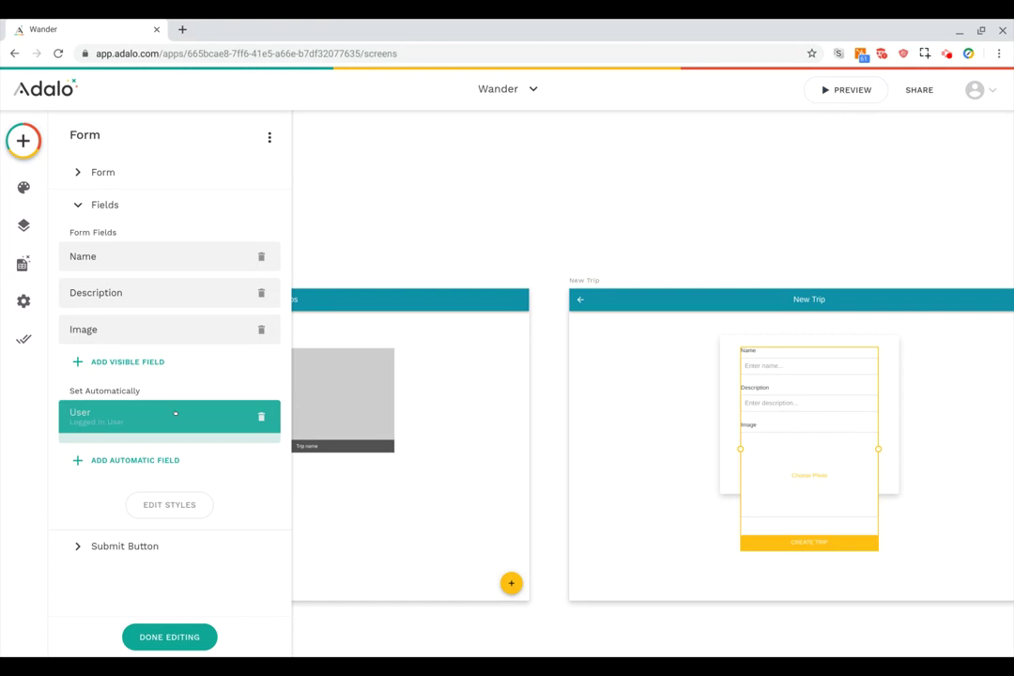
left_click(174, 416)
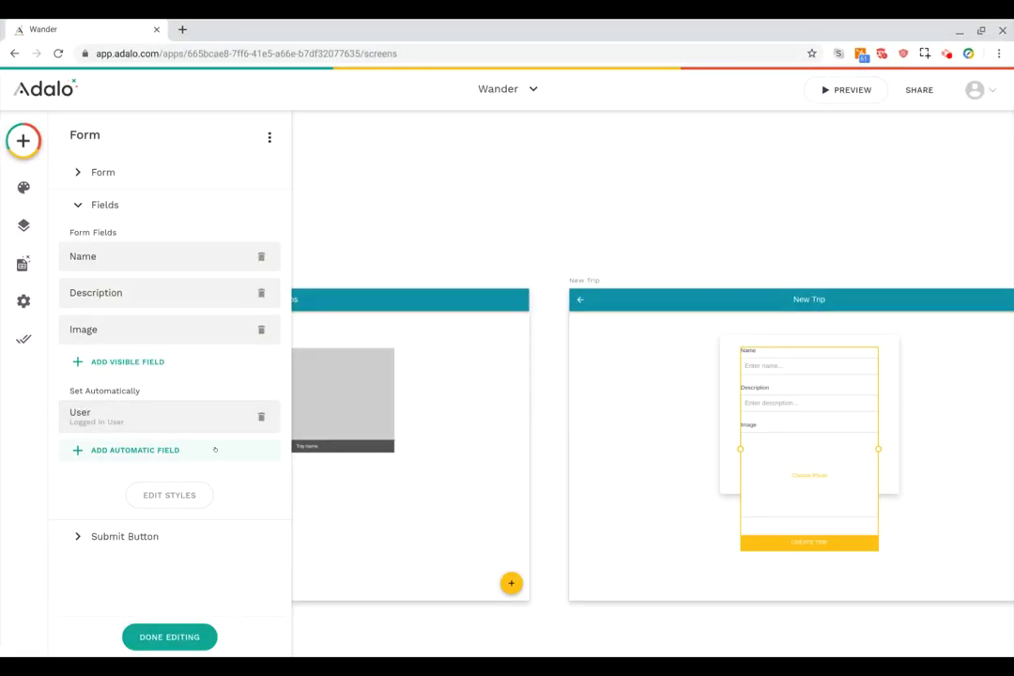
left_click(183, 497)
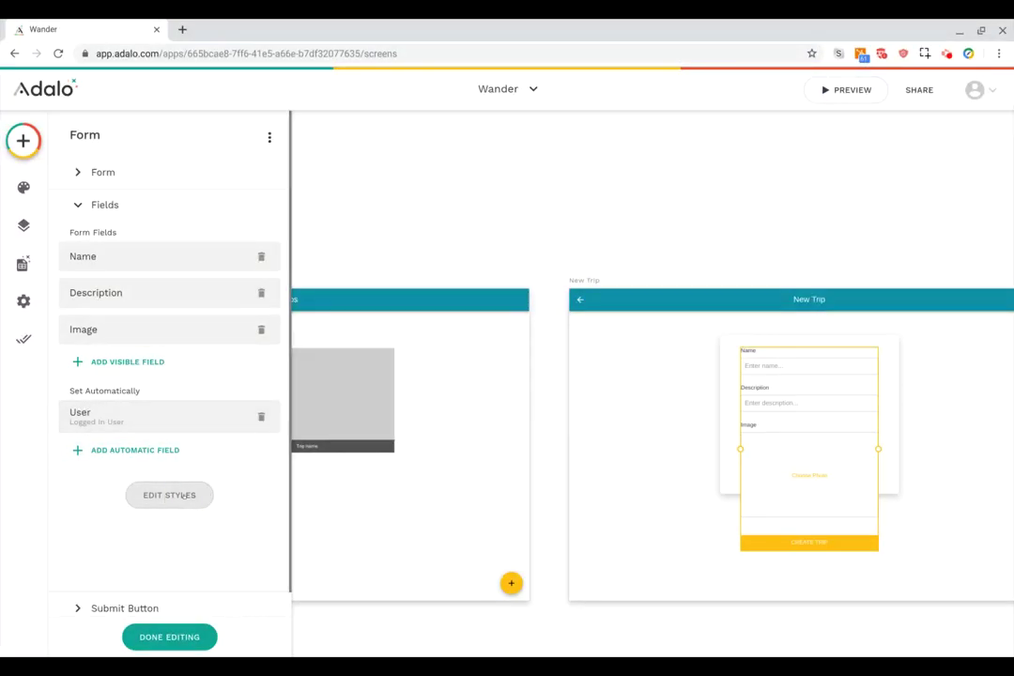
Set the form inputs' corner rounding to 0 and bring up the submit button's styles.
scroll(184, 493, "down", 2)
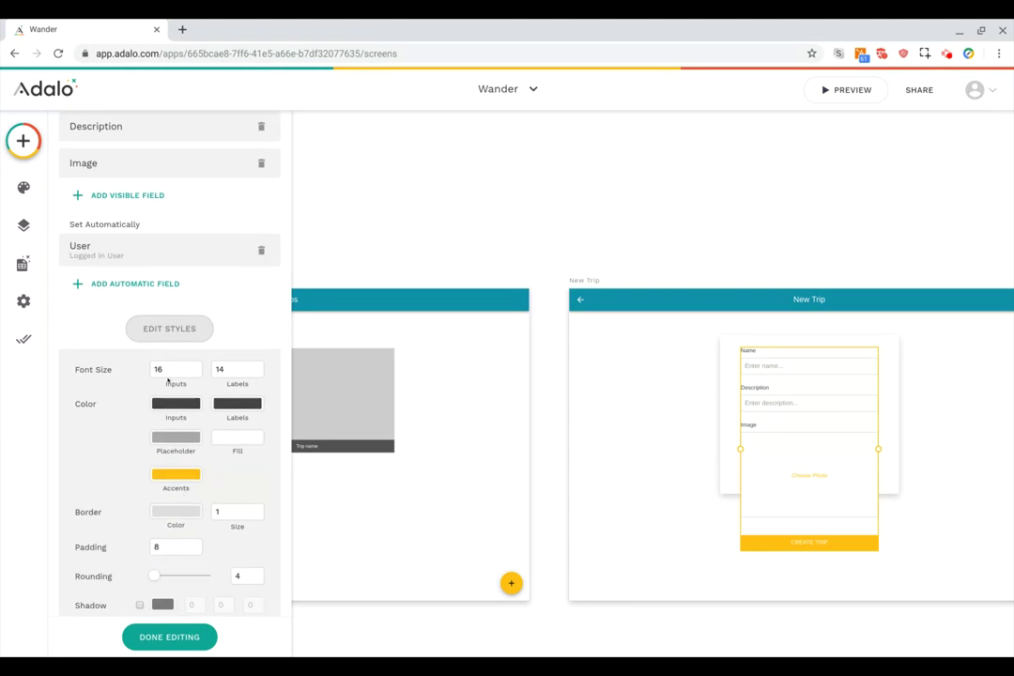
scroll(182, 495, "down", 1)
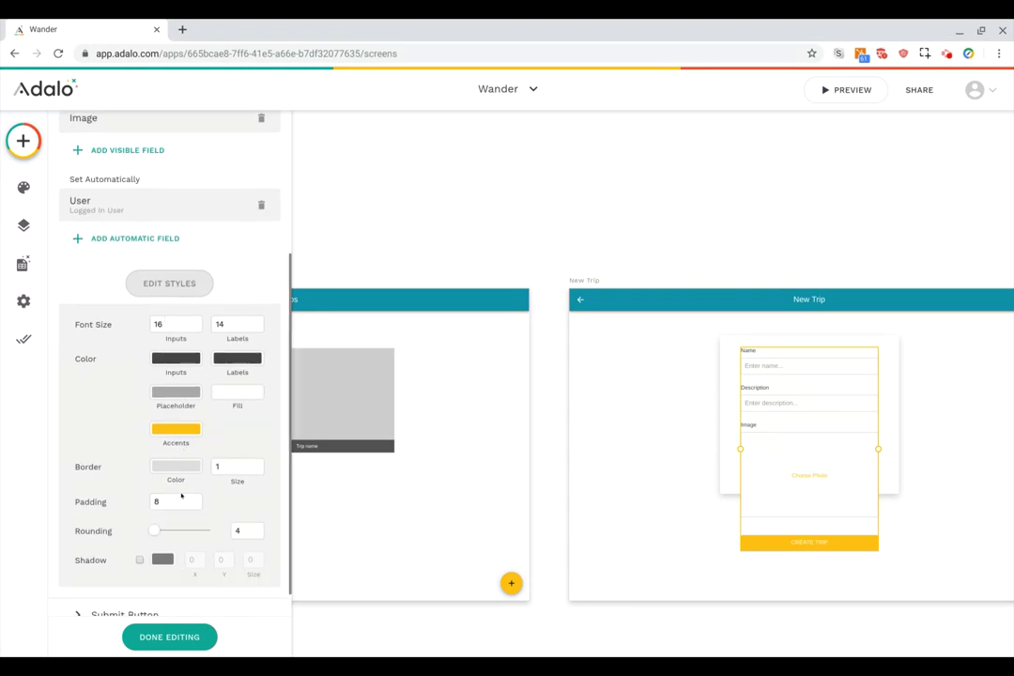
left_click_drag(159, 528, 136, 536)
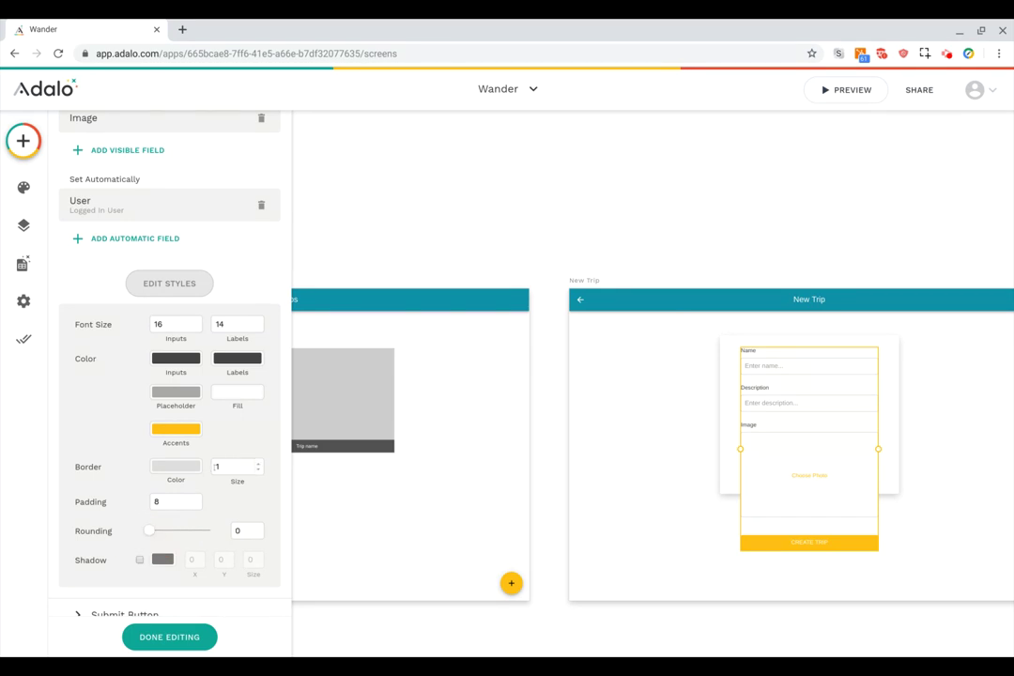
scroll(208, 444, "down", 1)
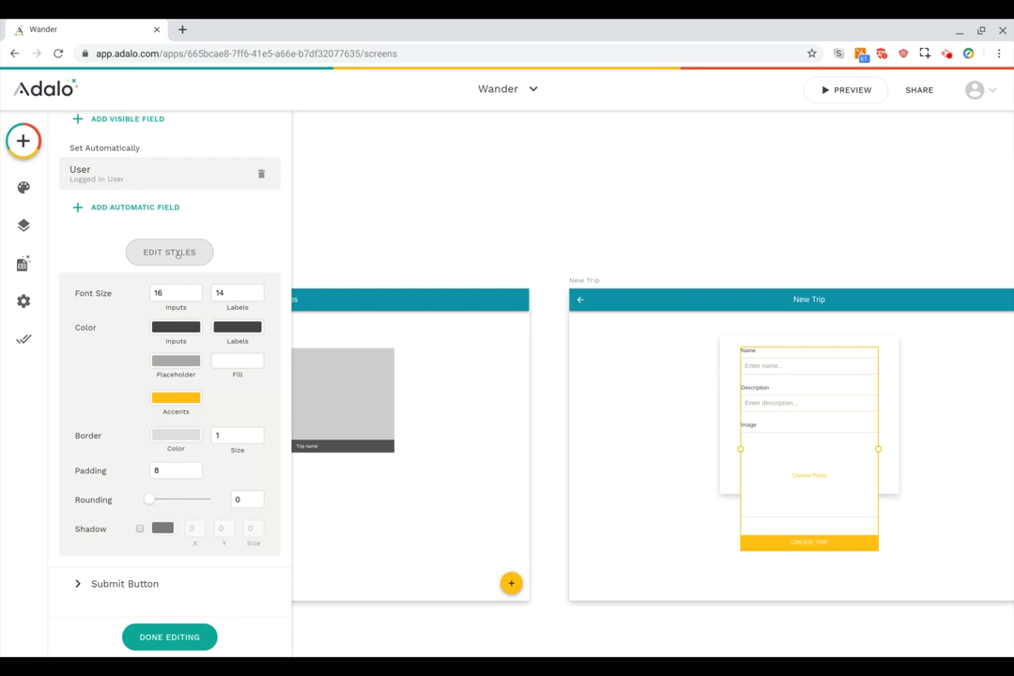
left_click(178, 254)
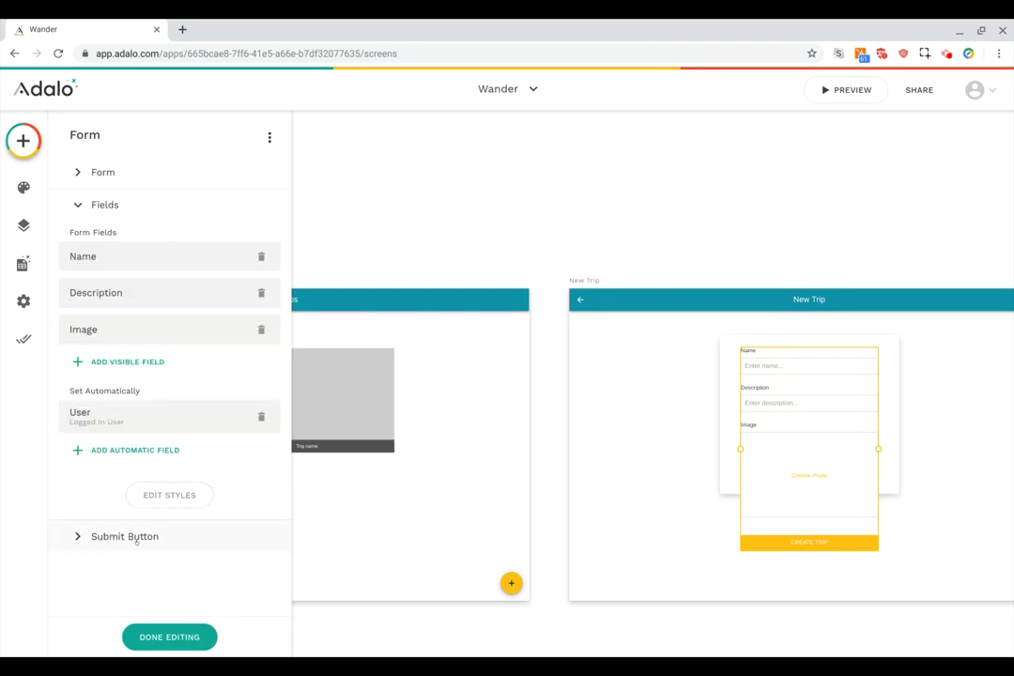
left_click(137, 541)
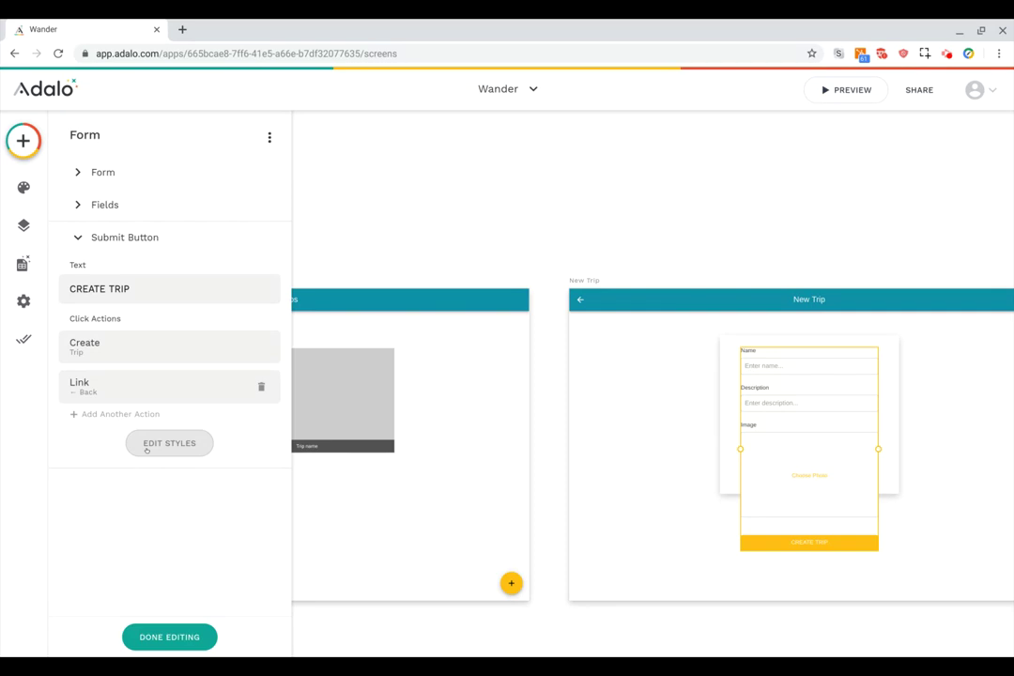
left_click(146, 446)
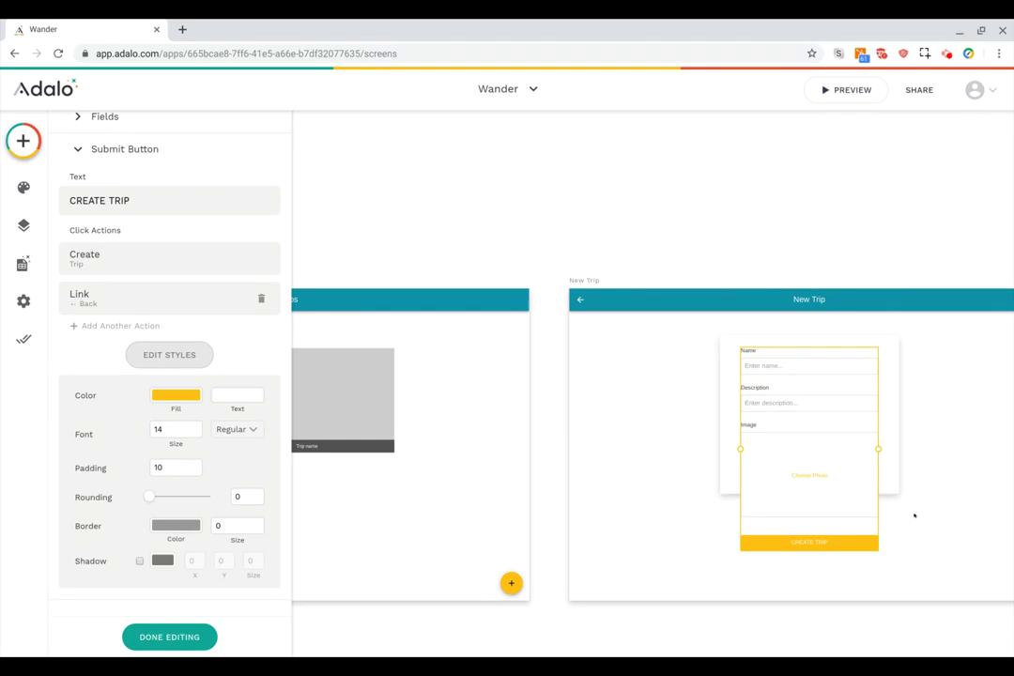
scroll(878, 507, "right", 2)
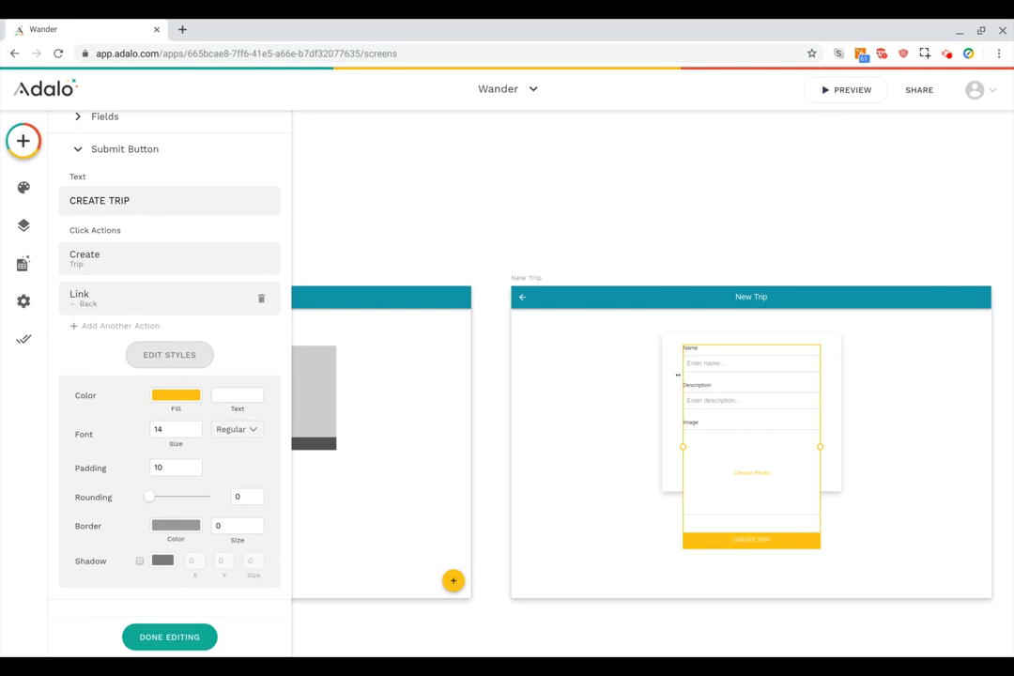
Extend the card section's bottom edge down below the Create Trip button.
left_click(672, 454)
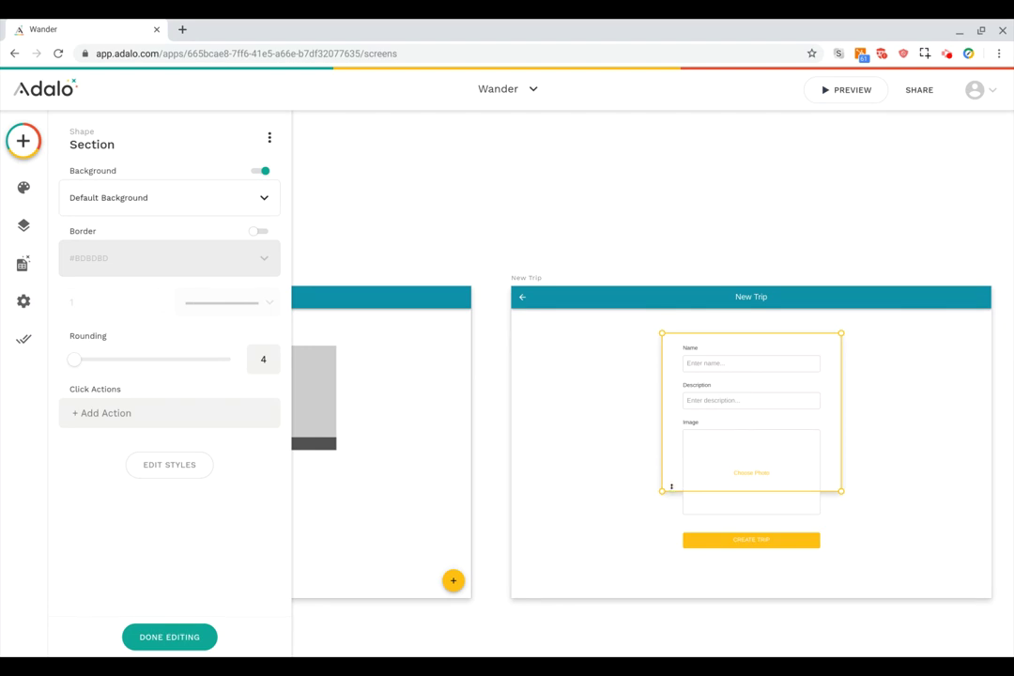
left_click_drag(672, 487, 669, 553)
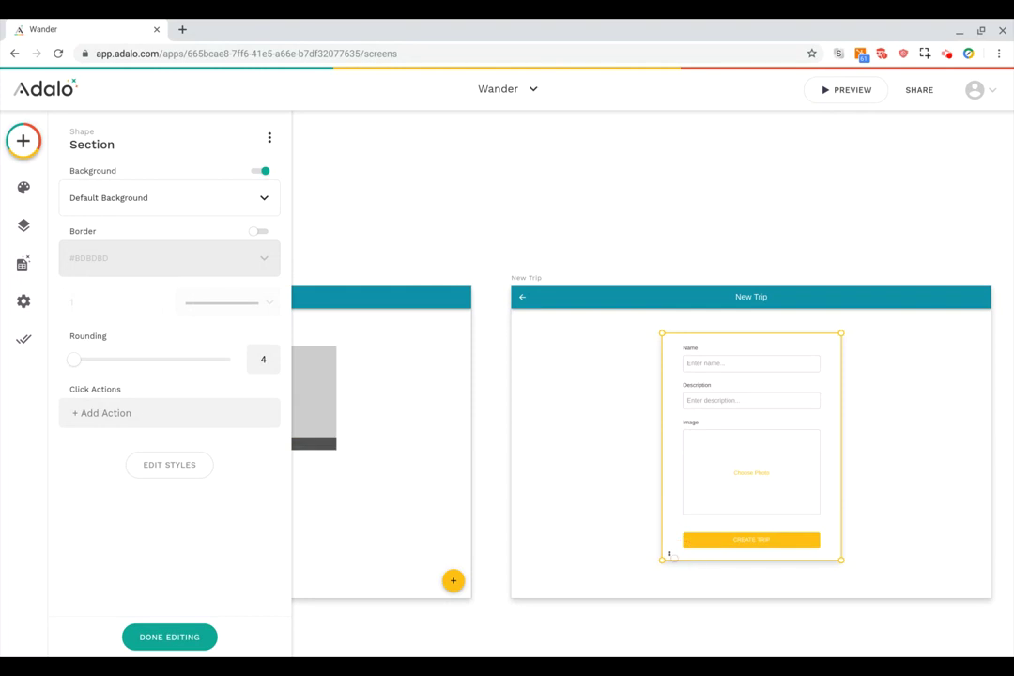
left_click(634, 215)
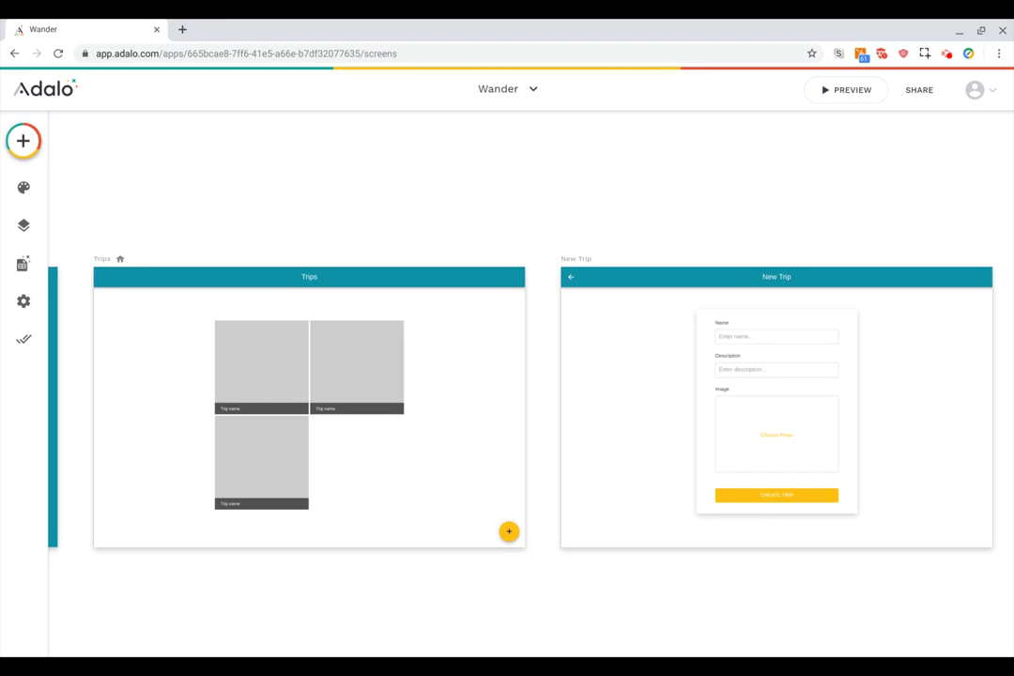
Add a Link action to the Trips image list items.
left_click(261, 365)
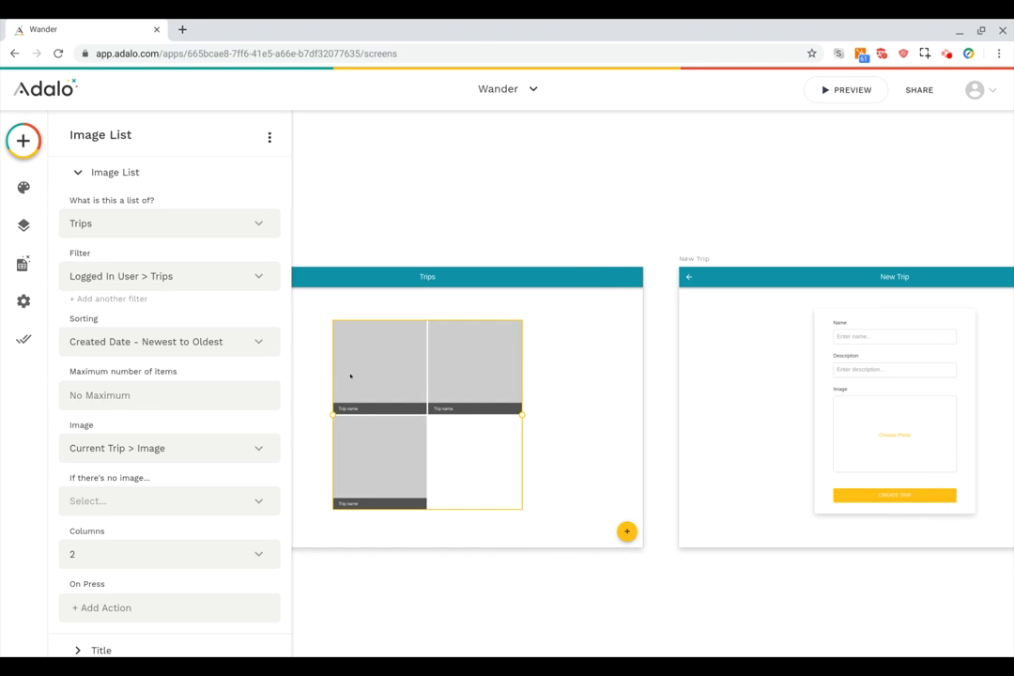
scroll(131, 415, "down", 1)
scroll(132, 415, "down", 1)
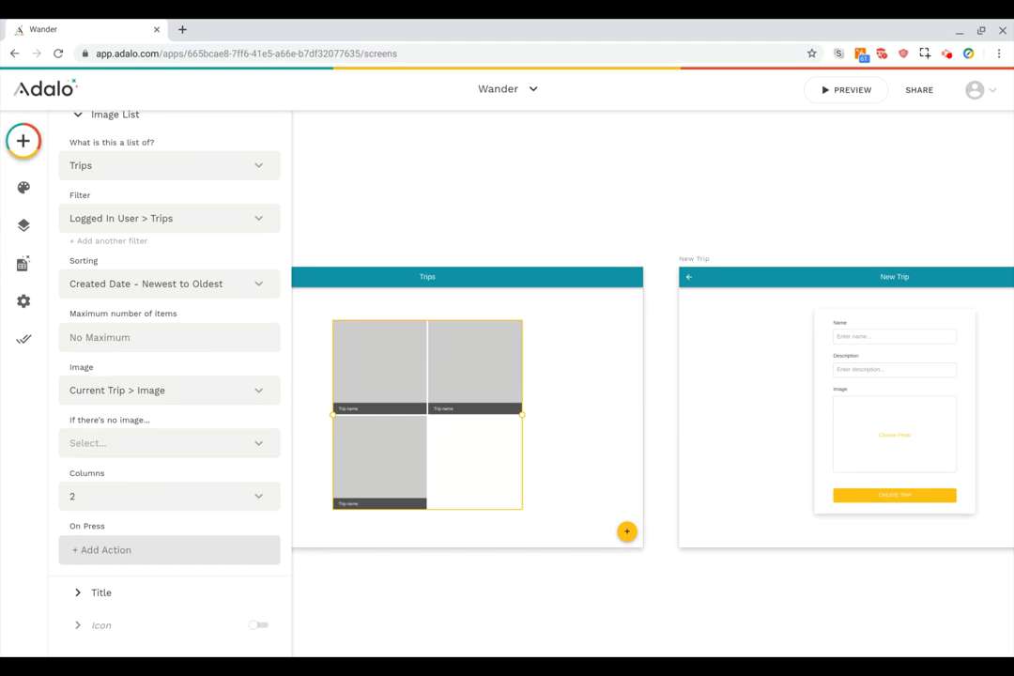
left_click(114, 551)
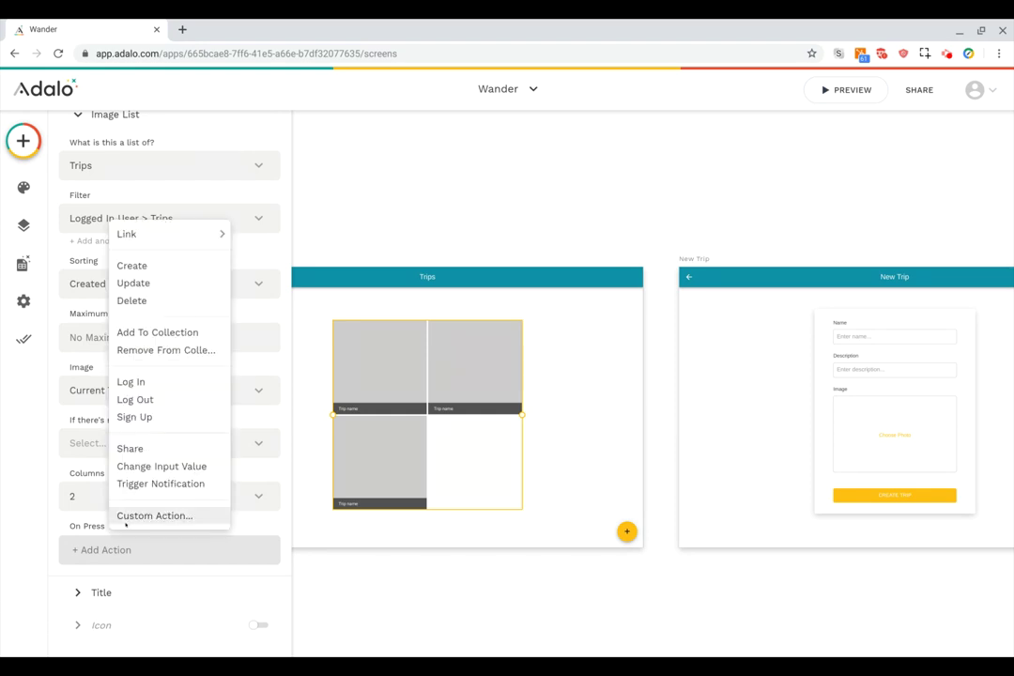
left_click(128, 234)
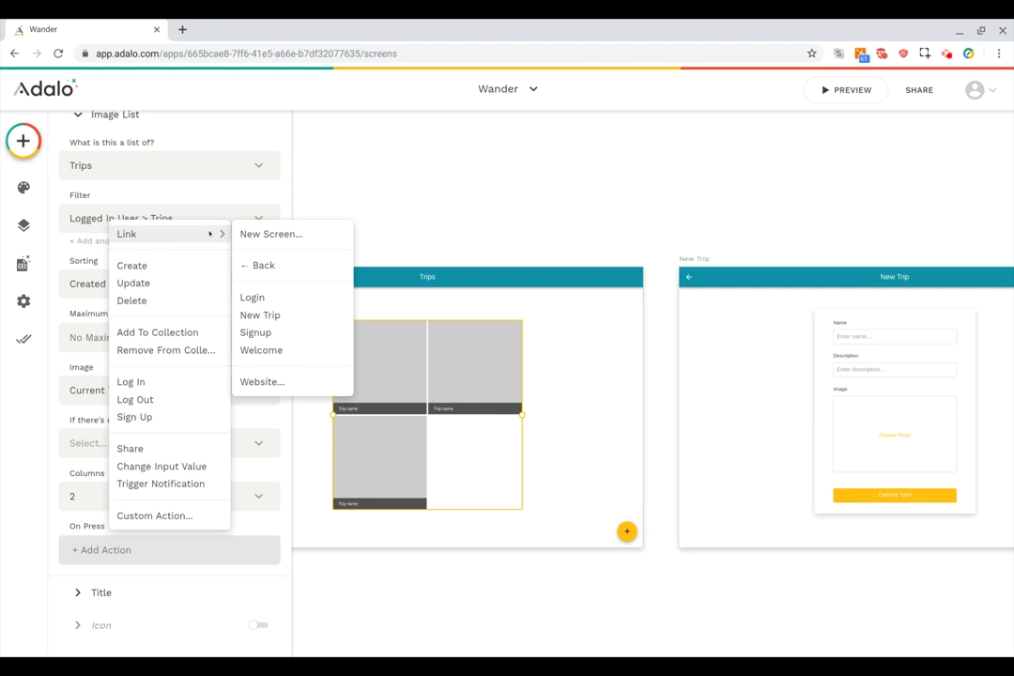
Create a new 'Trip Details' screen from the Info template as the link target.
left_click(271, 234)
type("T")
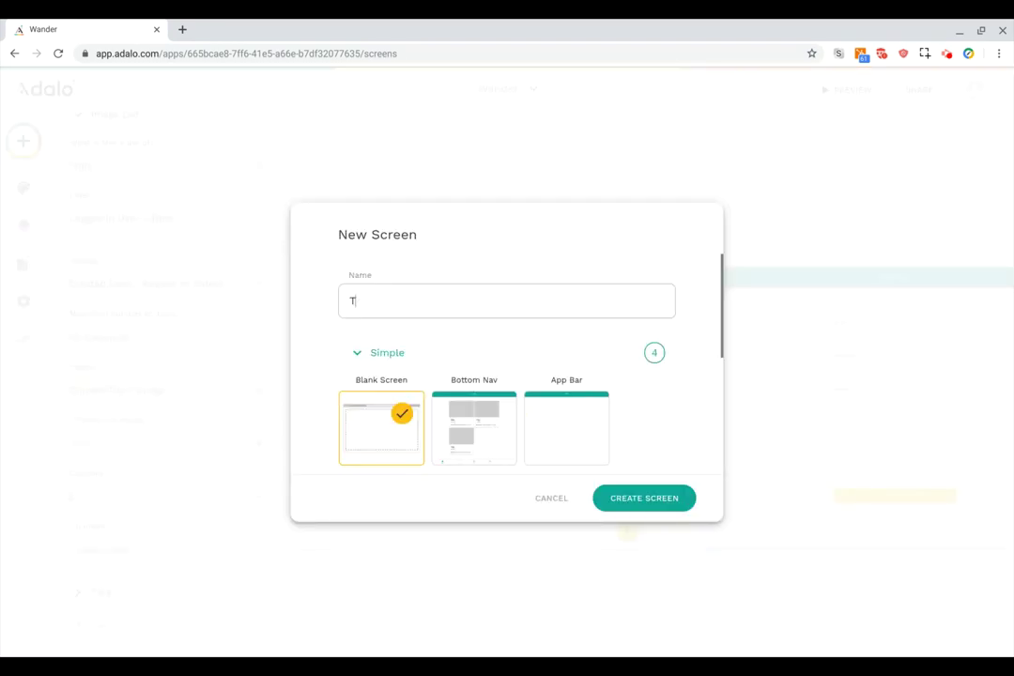
type("rip Details")
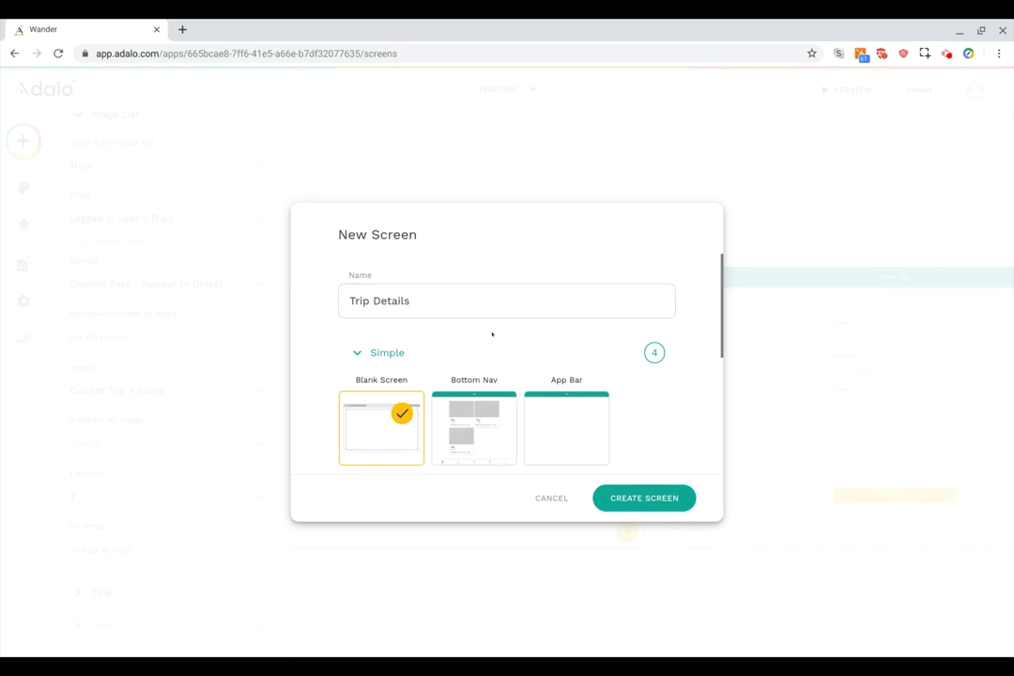
scroll(491, 333, "down", 5)
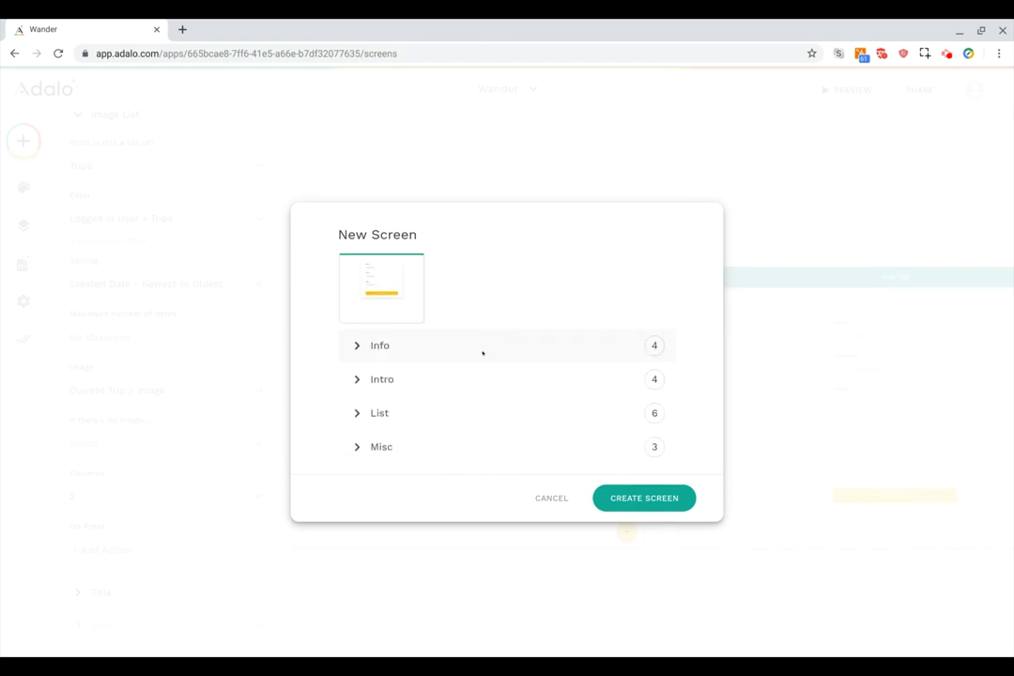
left_click(403, 346)
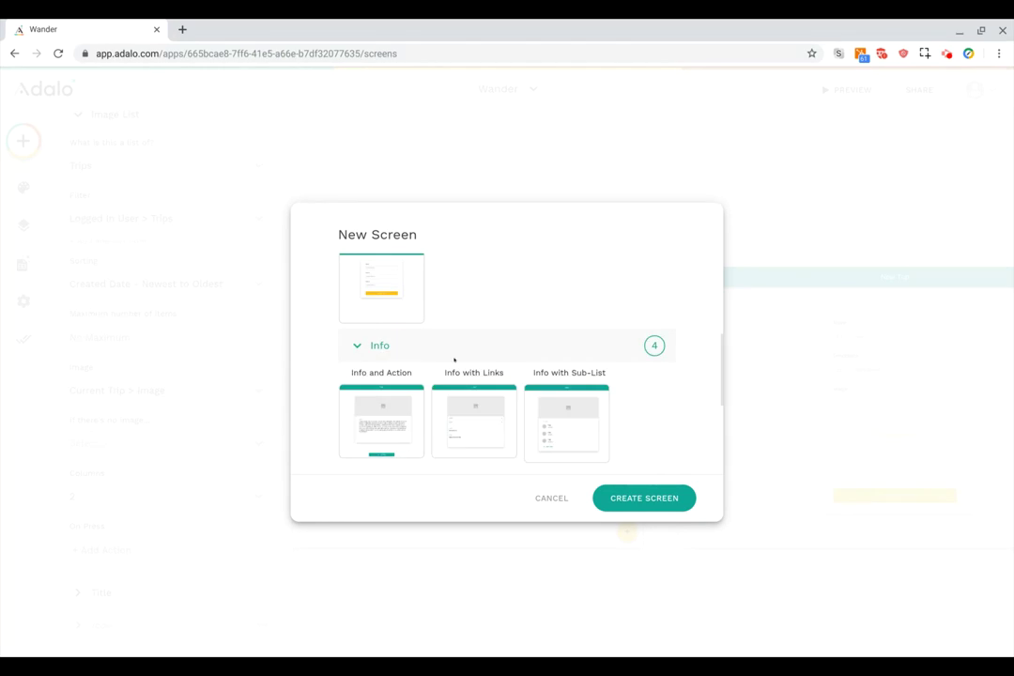
scroll(453, 359, "down", 1)
scroll(455, 360, "down", 3)
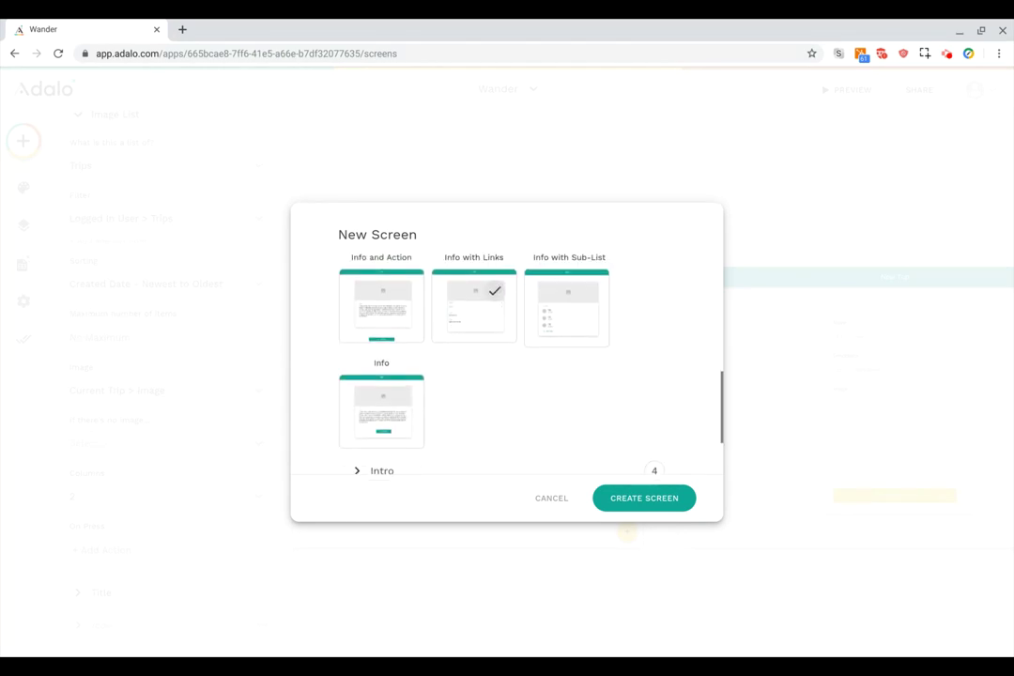
left_click(399, 393)
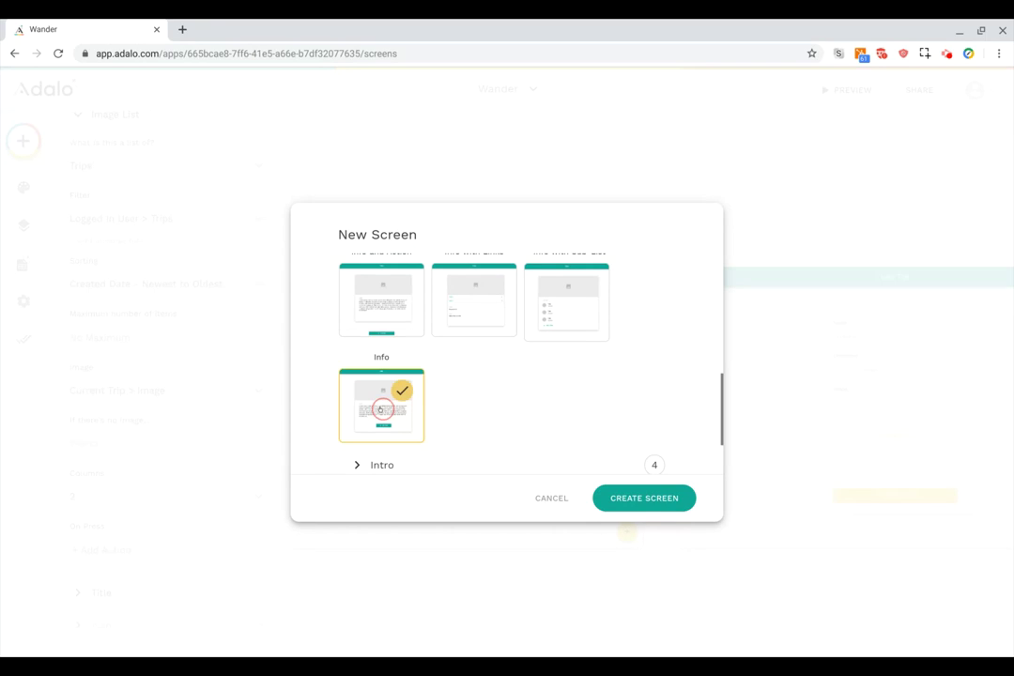
left_click(644, 498)
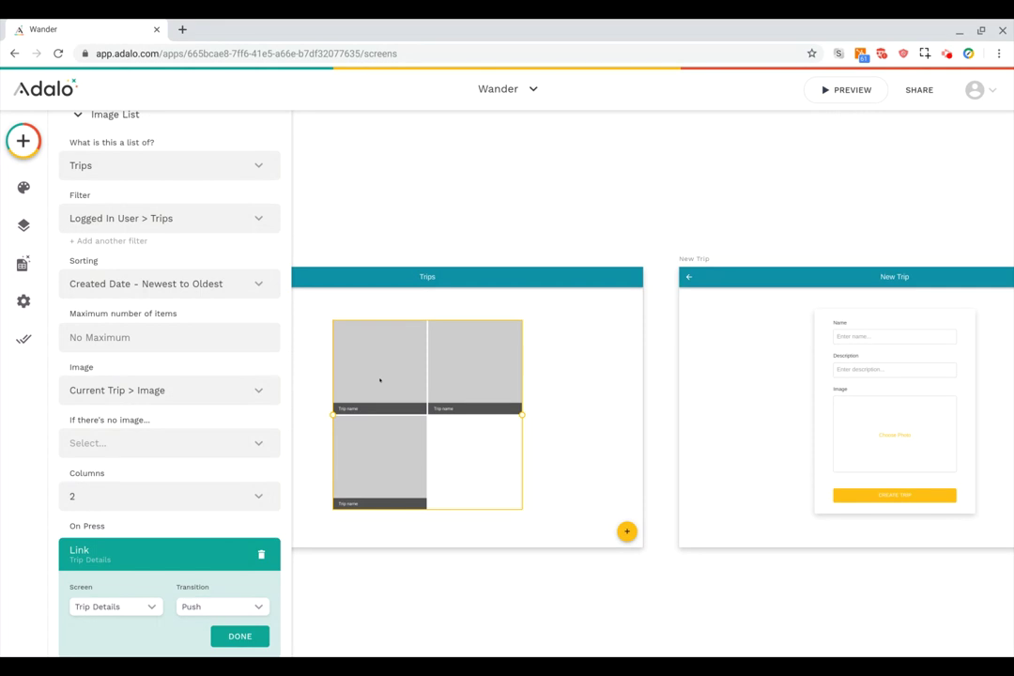
Delete the placeholder 'Title' text from the Trip Details app bar.
scroll(381, 381, "down", 3)
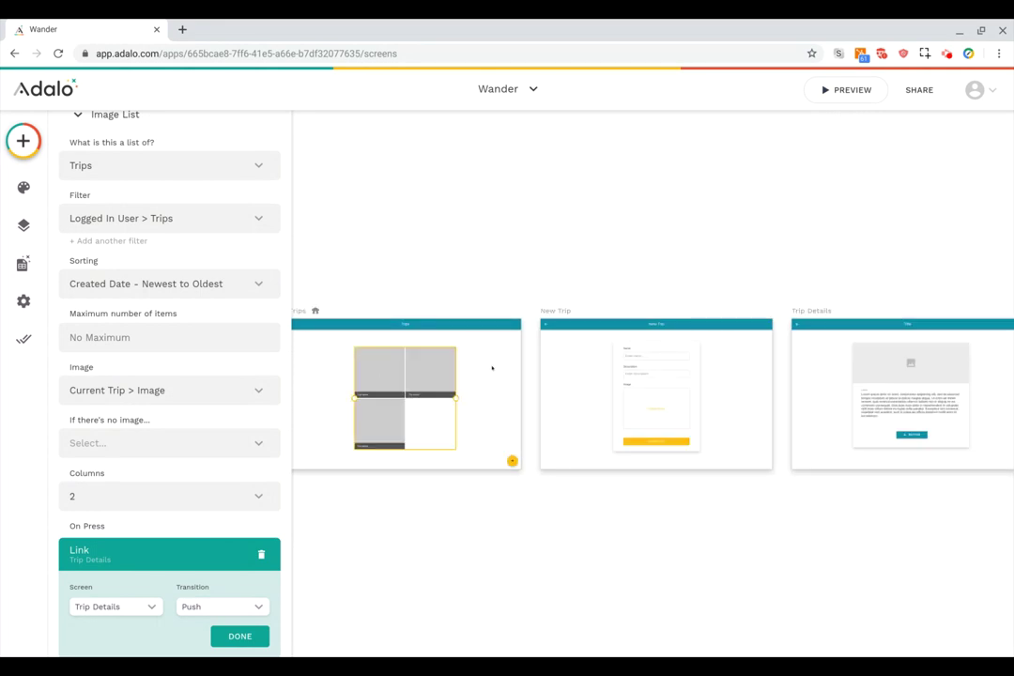
scroll(491, 366, "right", 5)
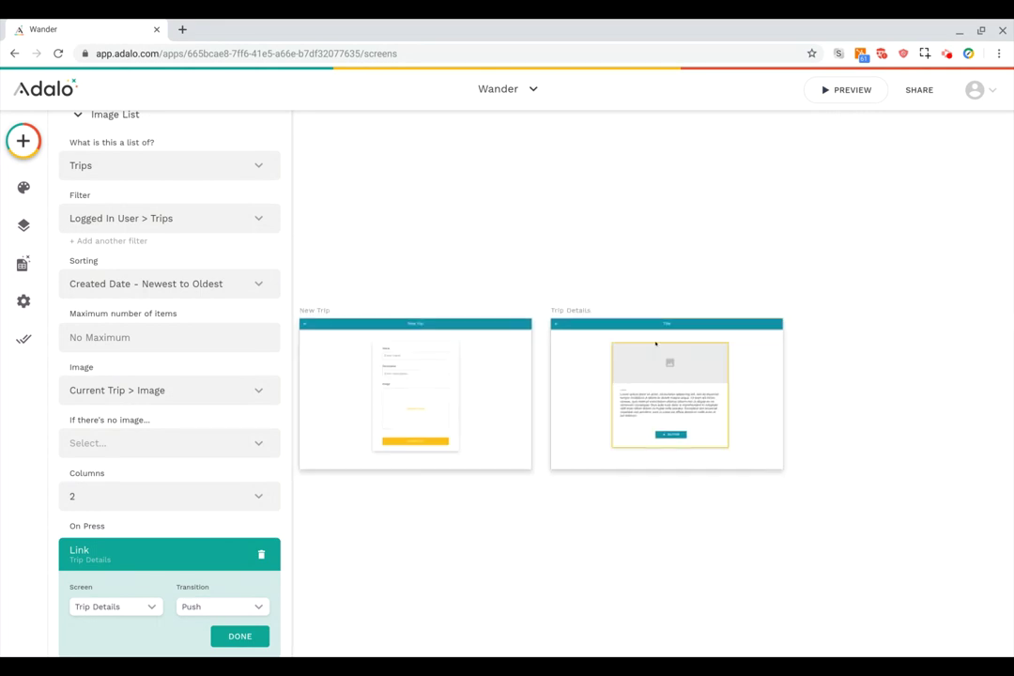
scroll(655, 344, "up", 3)
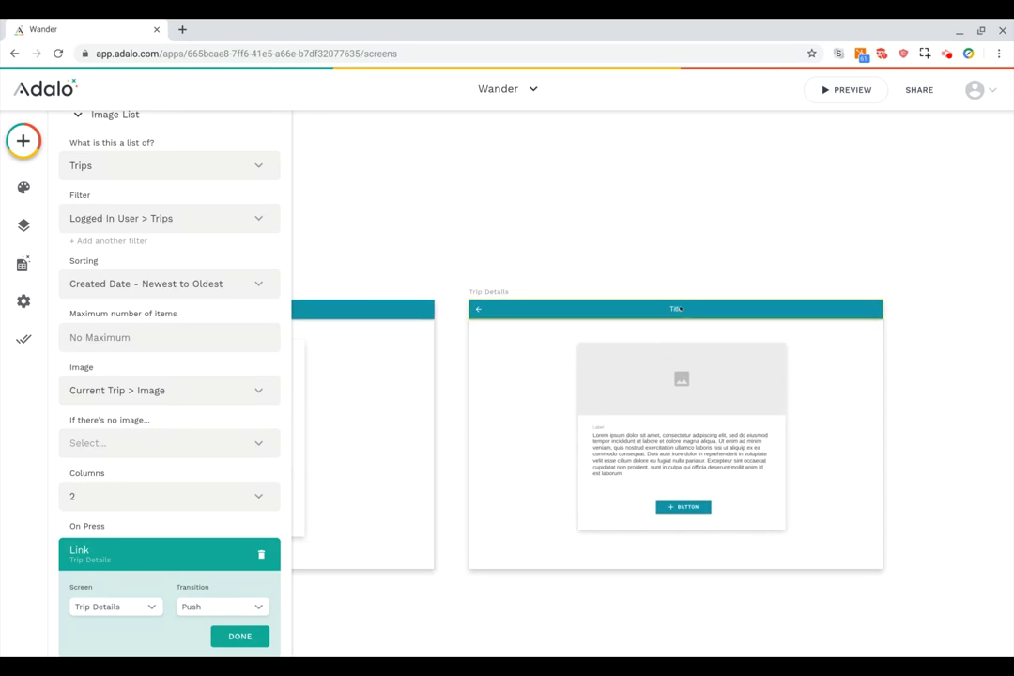
left_click(677, 309)
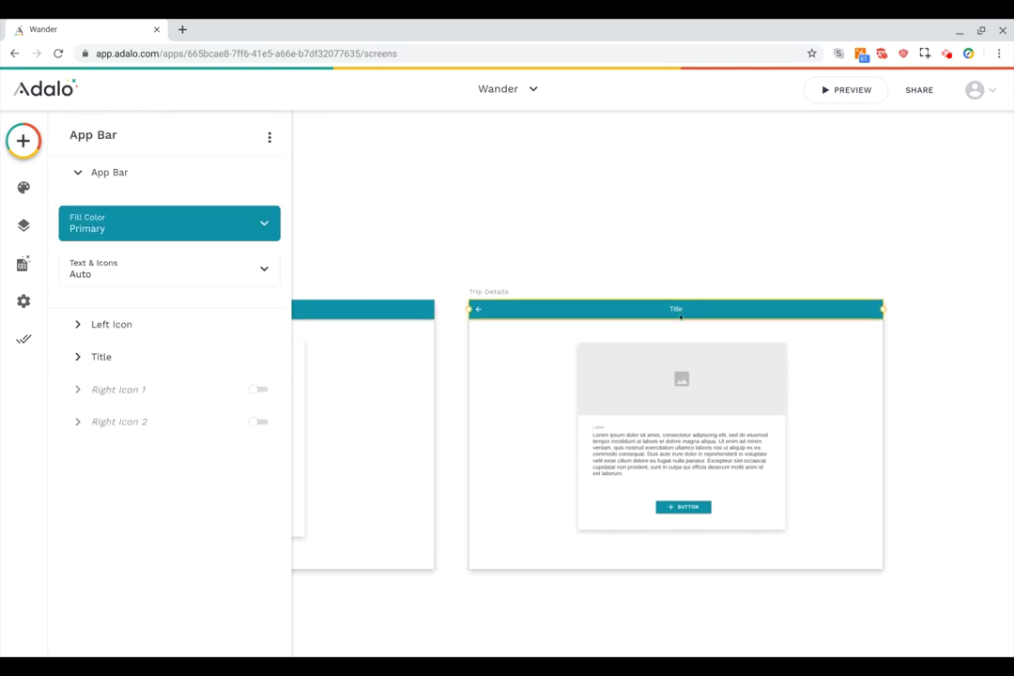
left_click(158, 357)
double_click(126, 294)
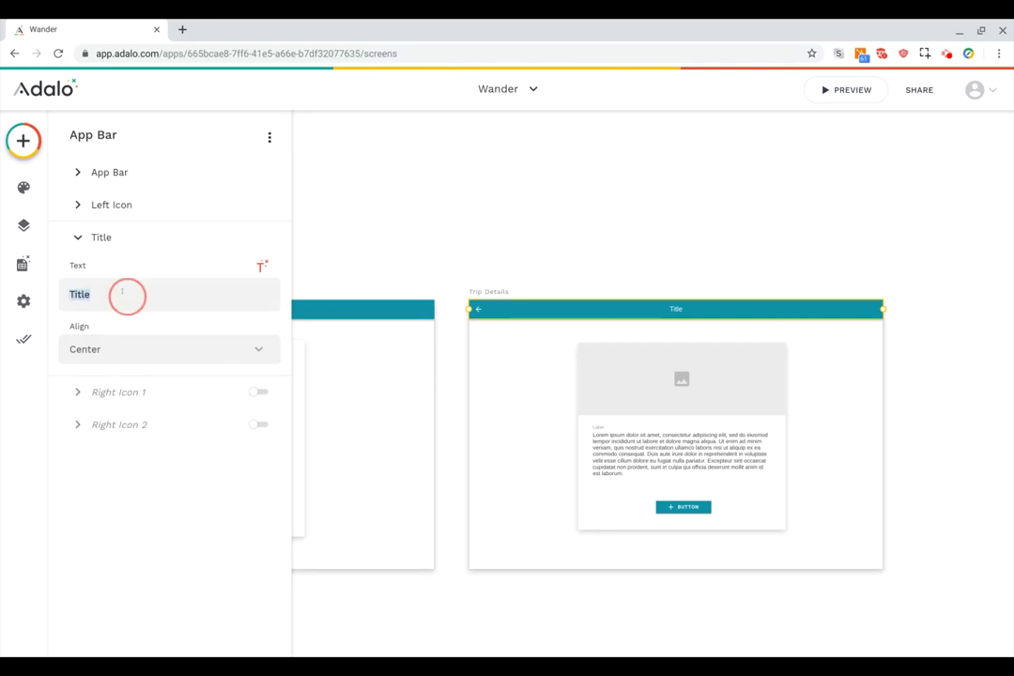
key("BackSpace")
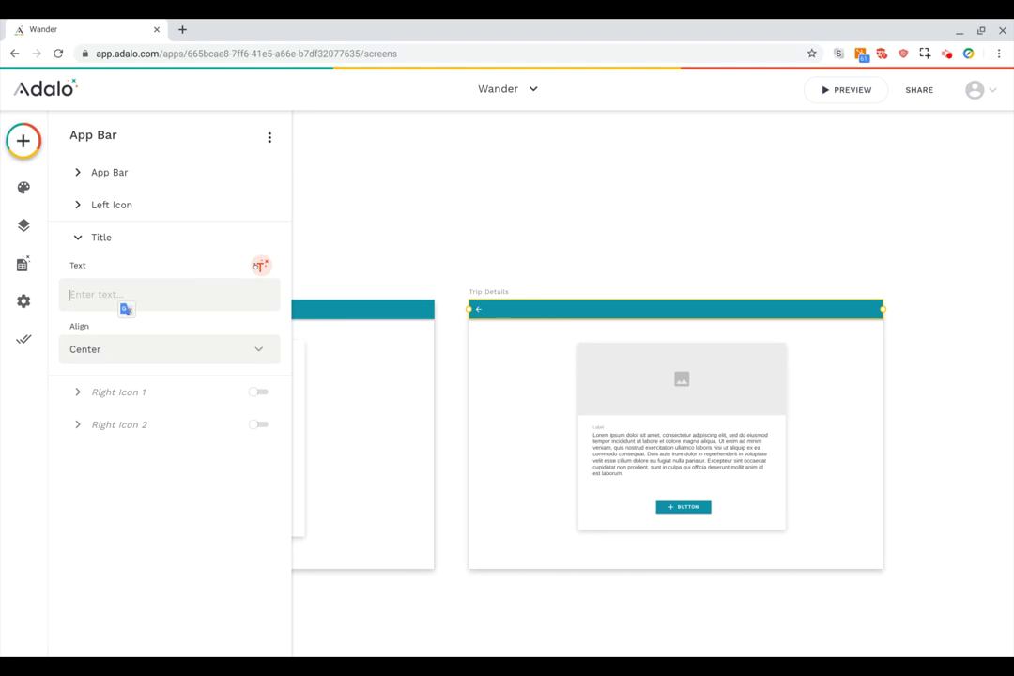
Insert Current Trip > Name as the app bar title.
left_click(260, 266)
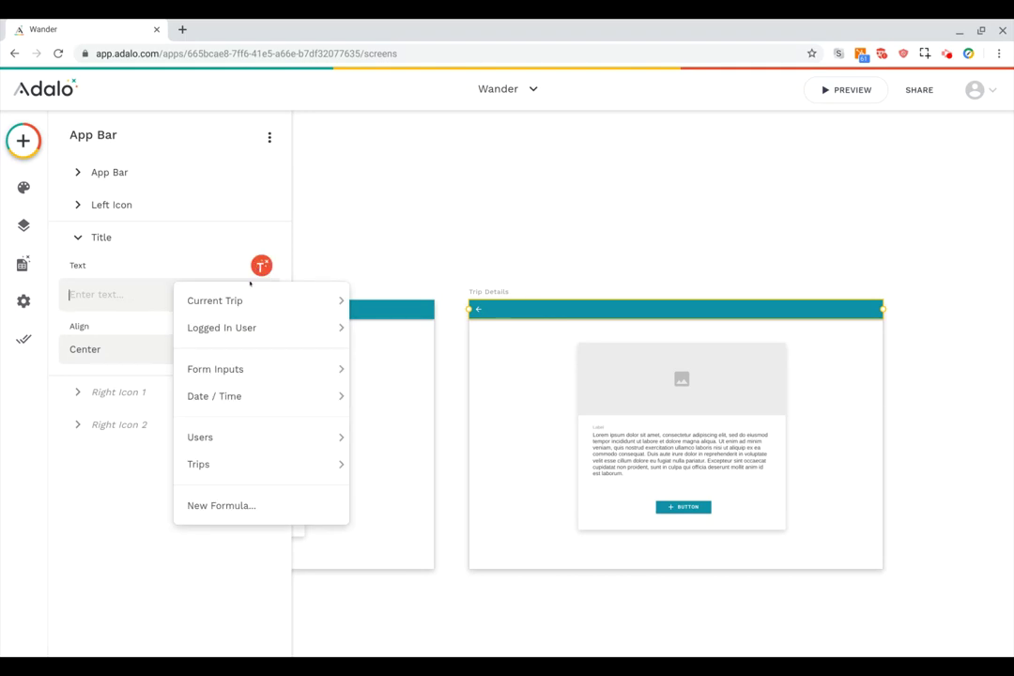
mouse_move(242, 297)
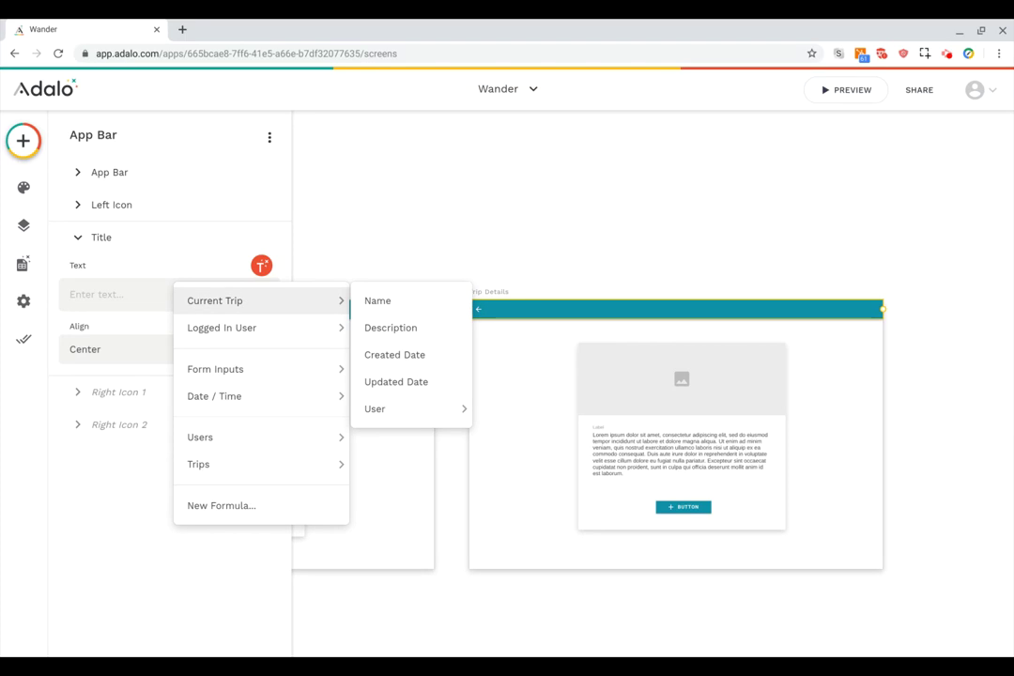
left_click(375, 300)
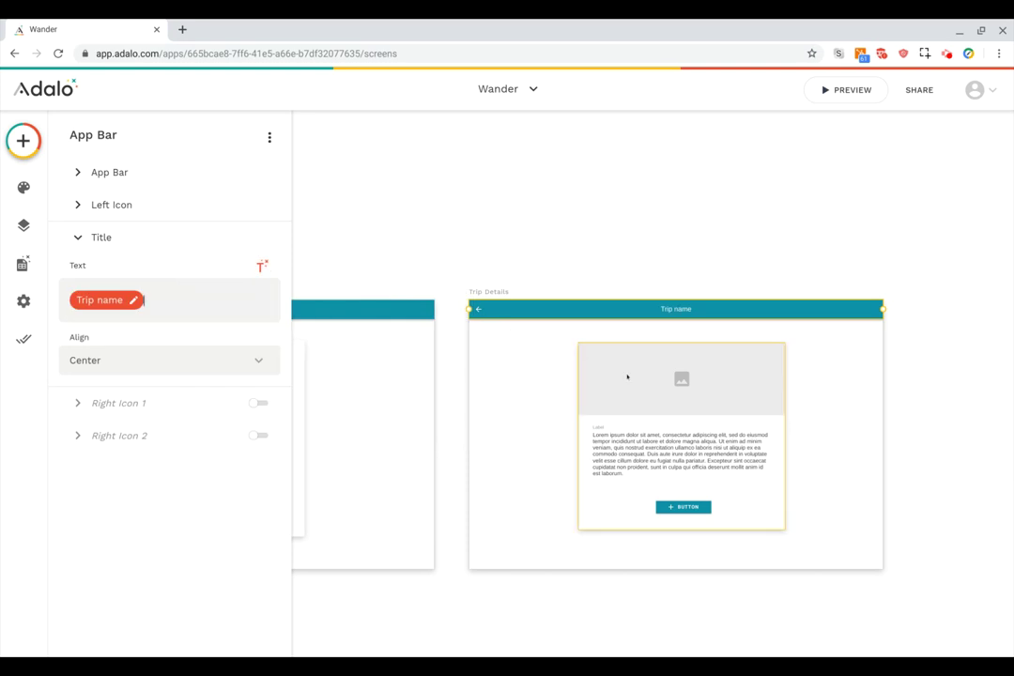
left_click(627, 375)
left_click(636, 380)
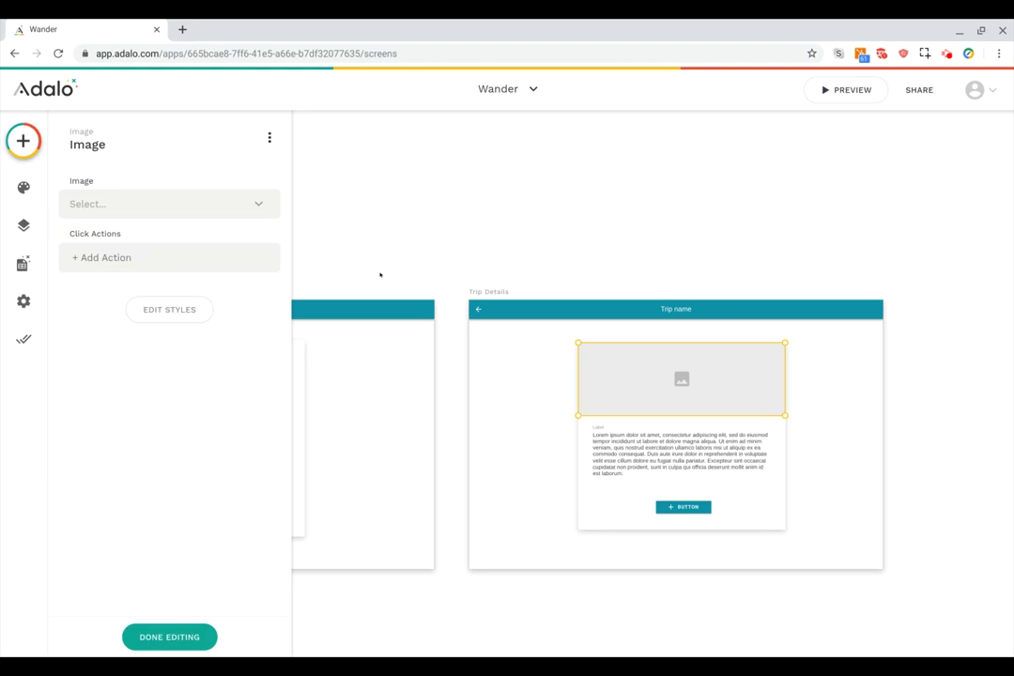
Set the card image to Dynamic Image > Current Trip > Image.
left_click(190, 204)
mouse_move(183, 264)
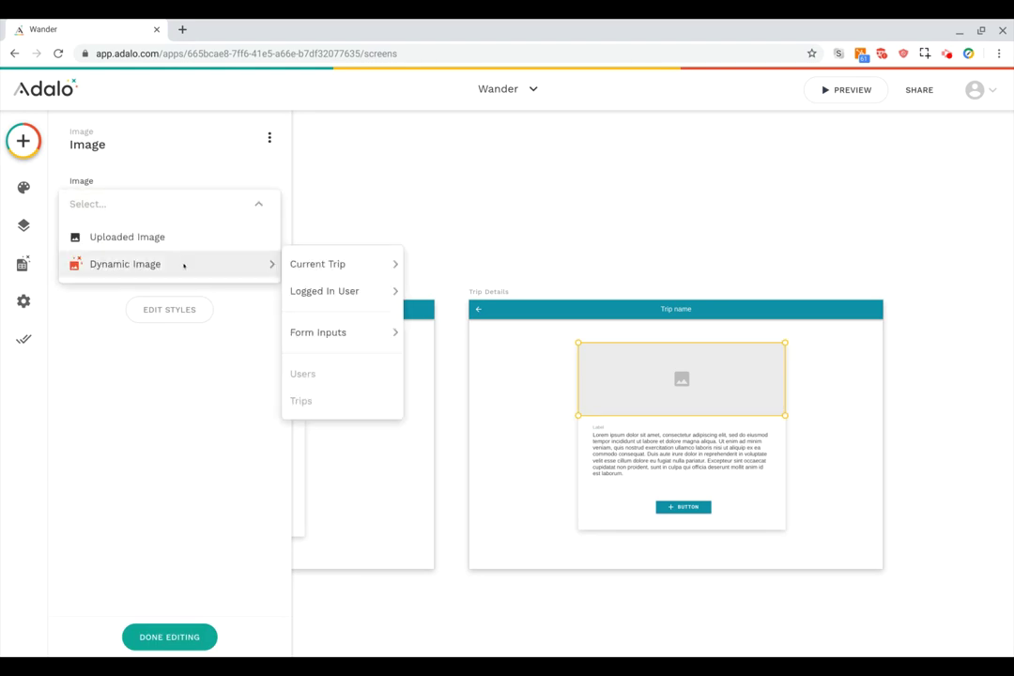
mouse_move(384, 263)
left_click(427, 264)
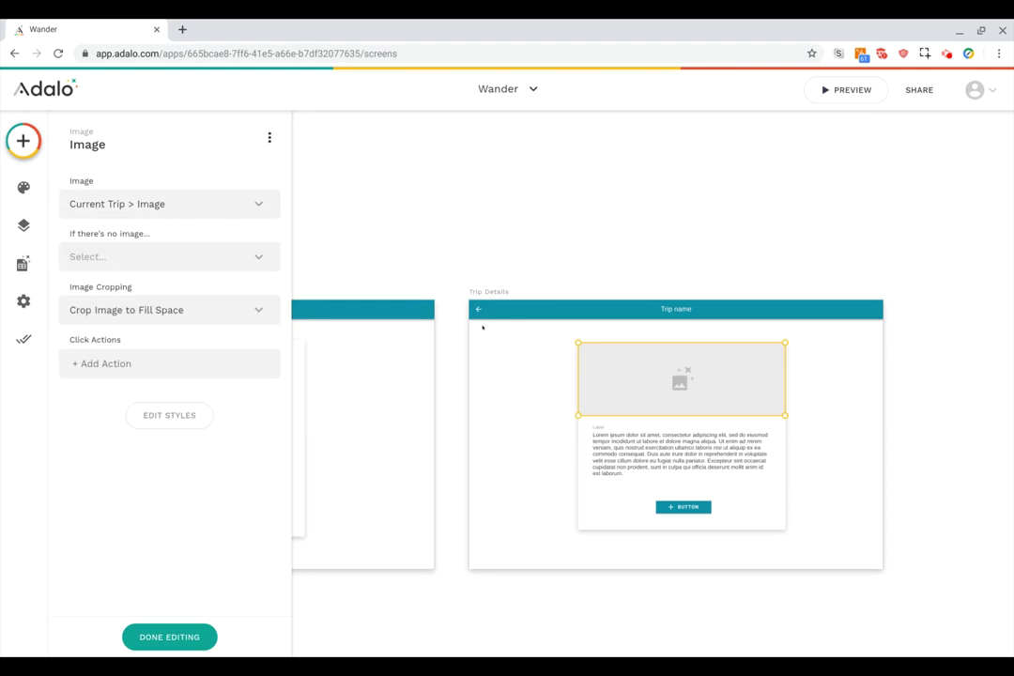
Replace the Lorem ipsum paragraph with the Current Trip > Description dynamic text.
left_click(614, 447)
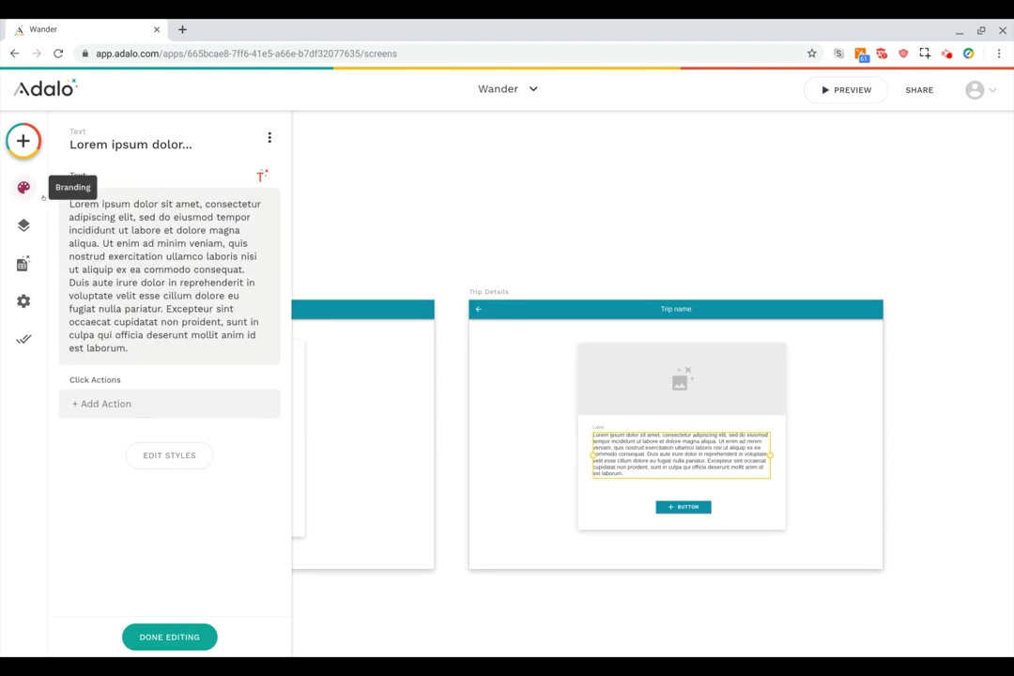
left_click_drag(70, 203, 171, 344)
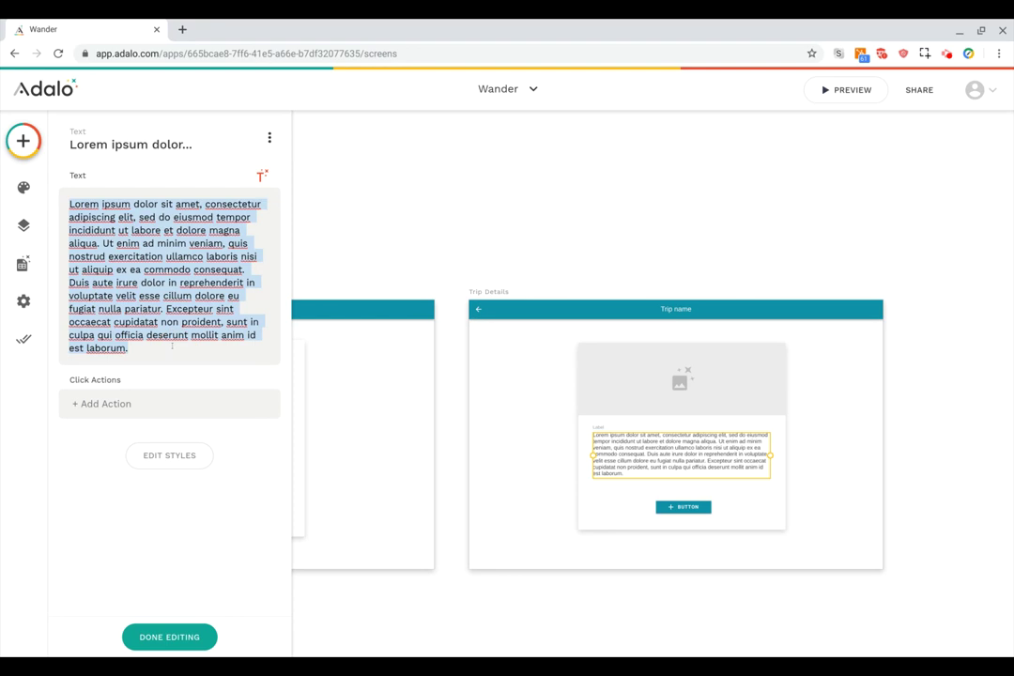
key("BackSpace")
left_click(263, 175)
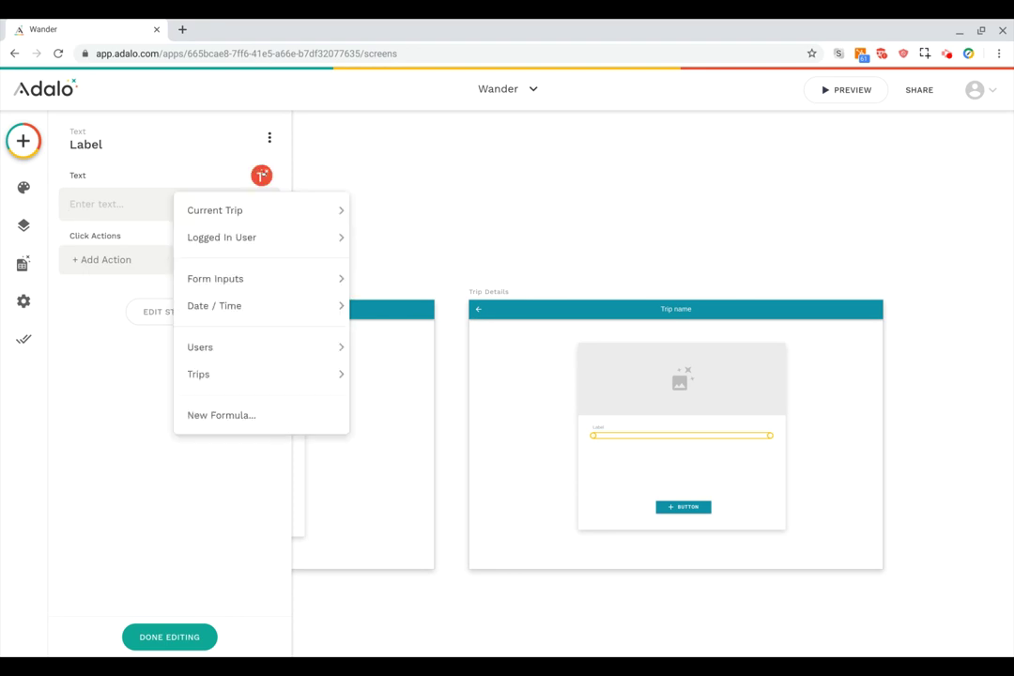
mouse_move(261, 210)
left_click(399, 232)
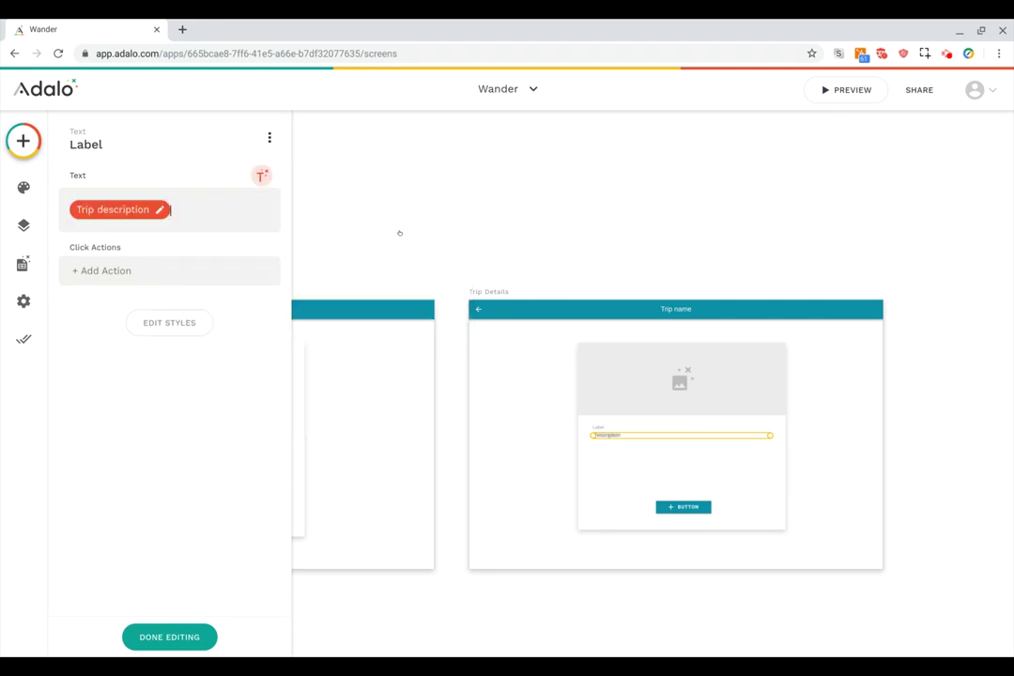
Rename the card's Label heading to 'Description' and delete the card's button.
scroll(642, 464, "up", 3)
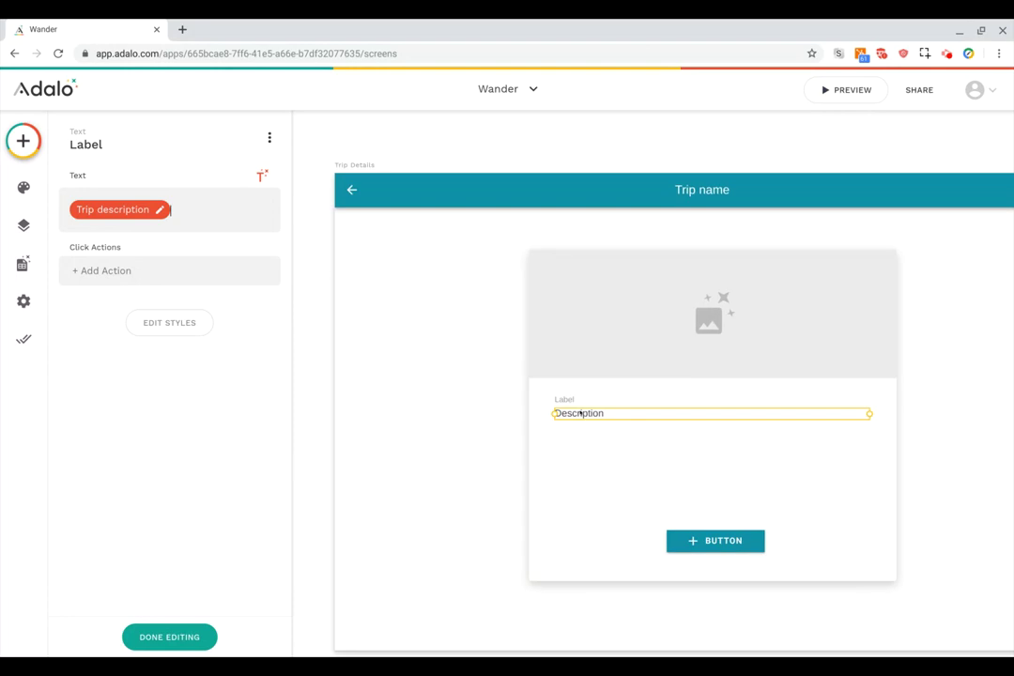
left_click(570, 401)
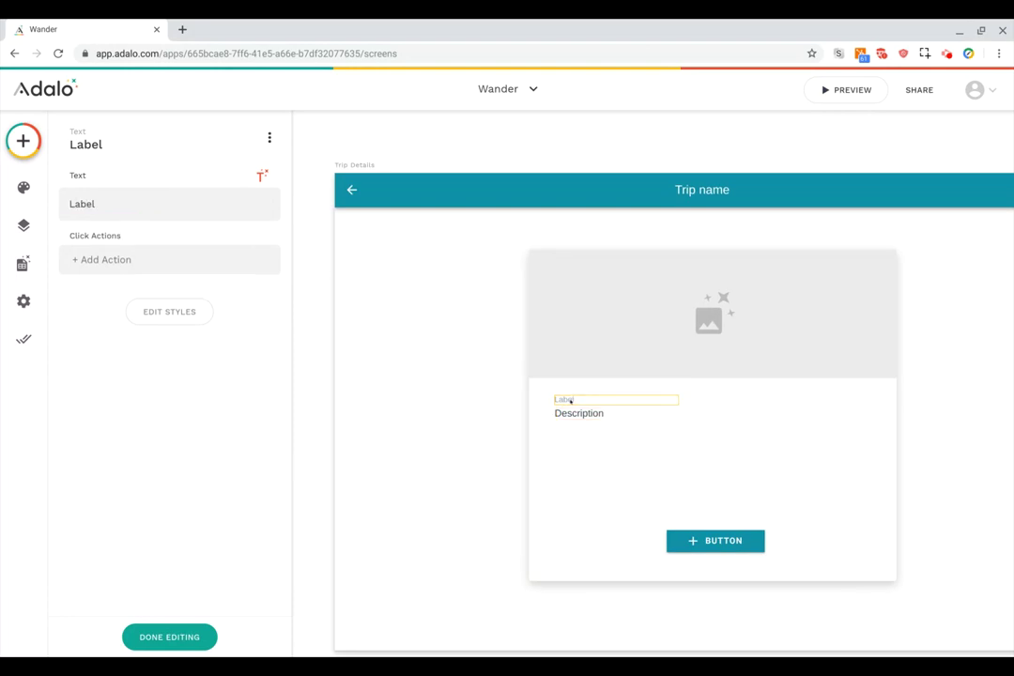
double_click(159, 205)
type("Description")
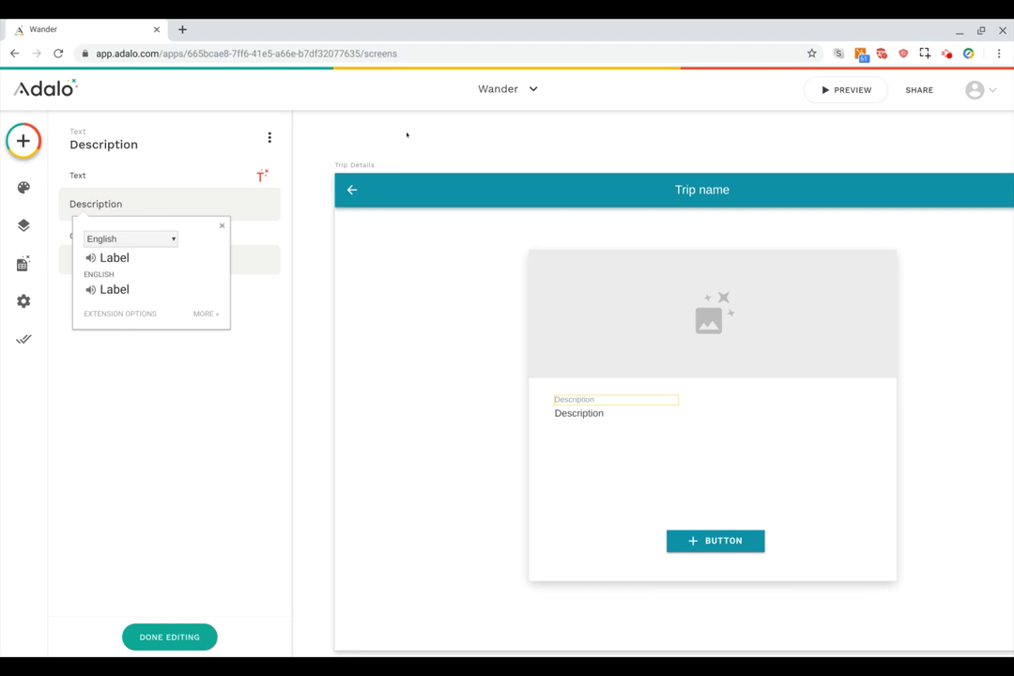
left_click(478, 129)
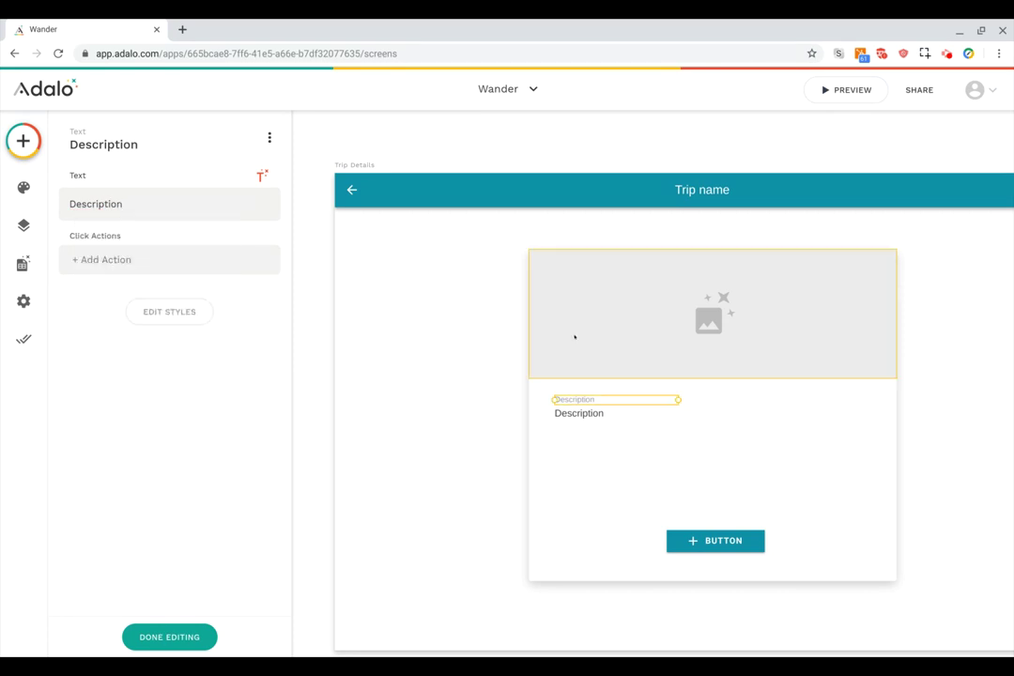
left_click(699, 541)
key("Delete")
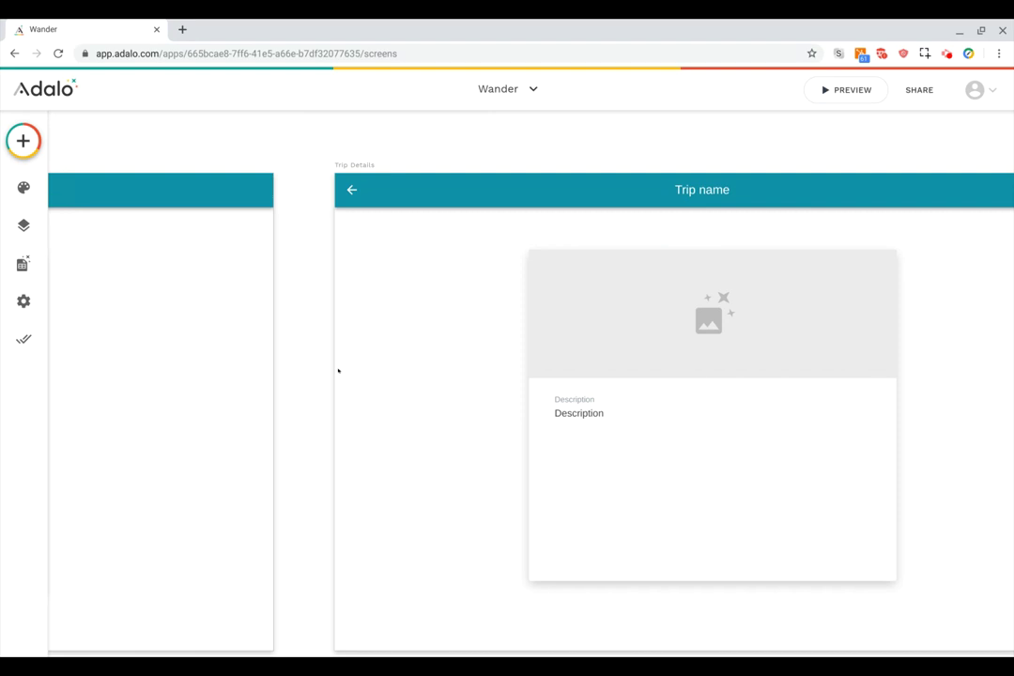
Zoom out to the full canvas and launch the app's live PREVIEW.
scroll(320, 381, "down", 3)
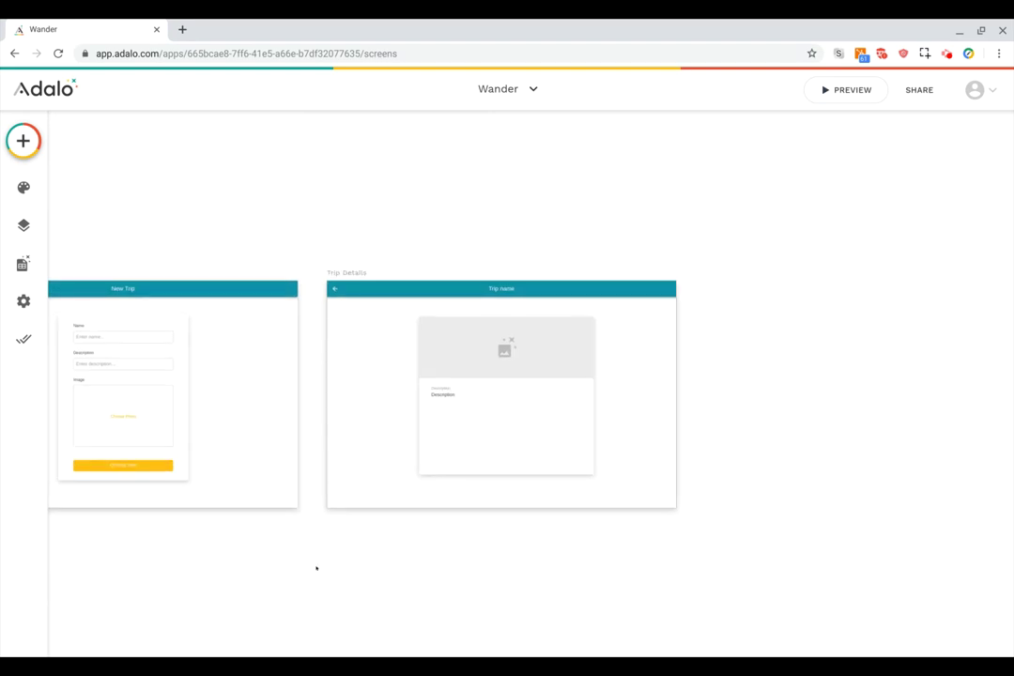
scroll(316, 568, "left", 3)
scroll(290, 575, "down", 3)
scroll(290, 575, "left", 5)
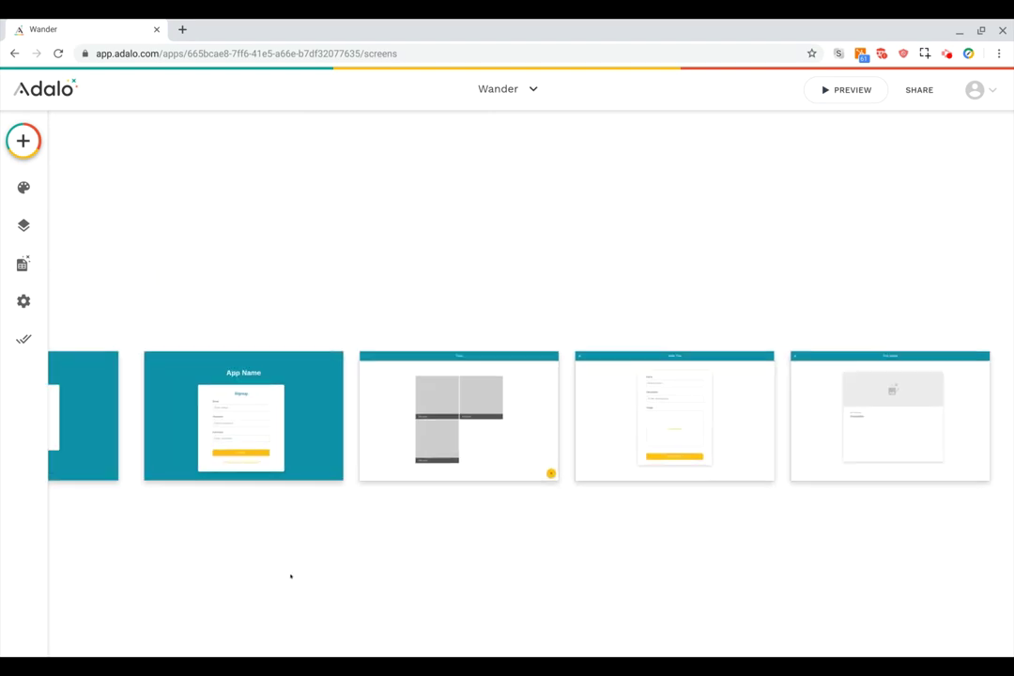
scroll(290, 575, "right", 2)
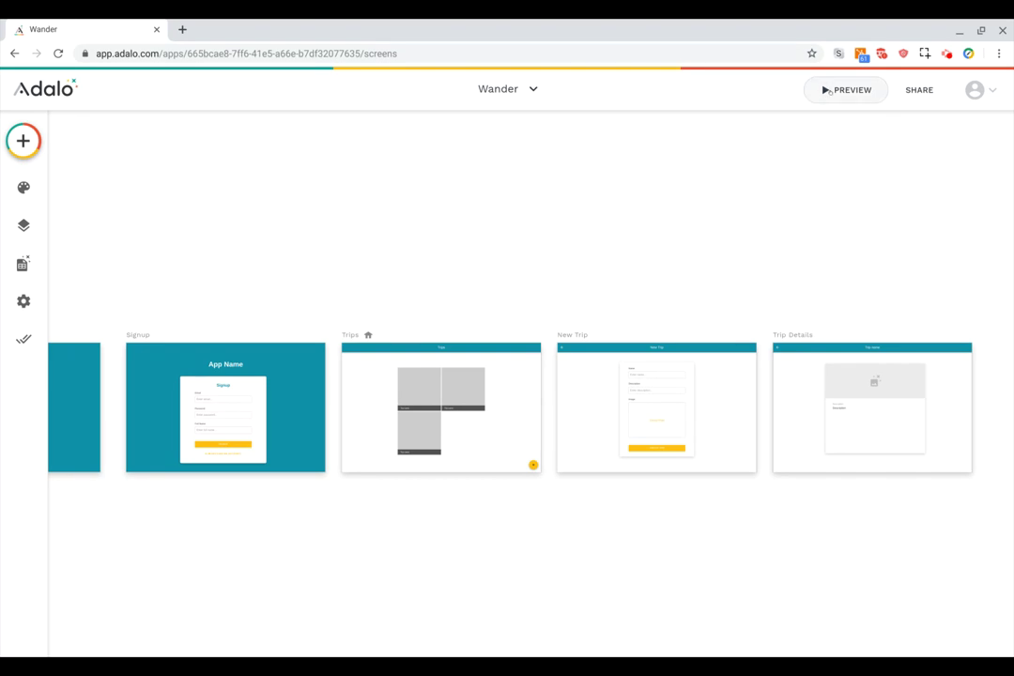
left_click(828, 90)
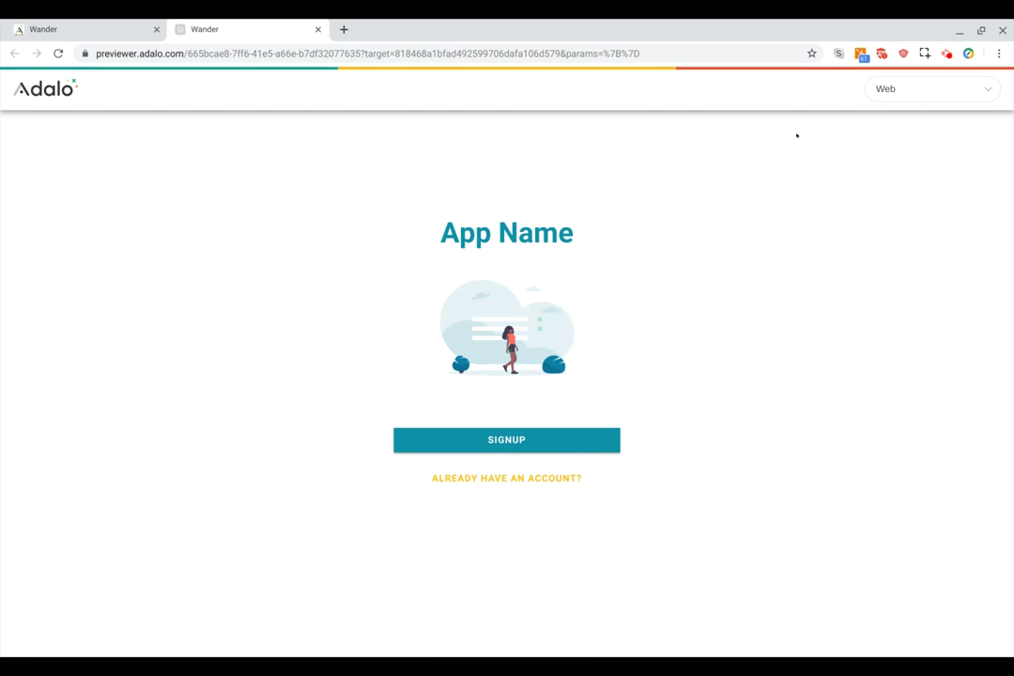
Sign up a new account in the preview with an e-mail address and password.
left_click(479, 438)
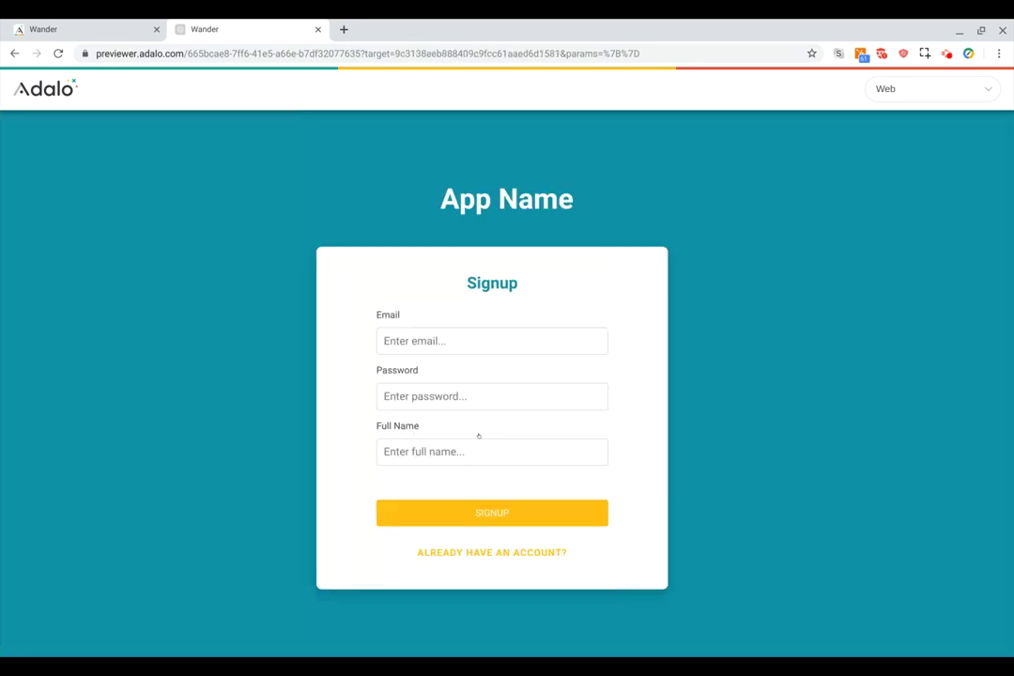
type("ben@example.com")
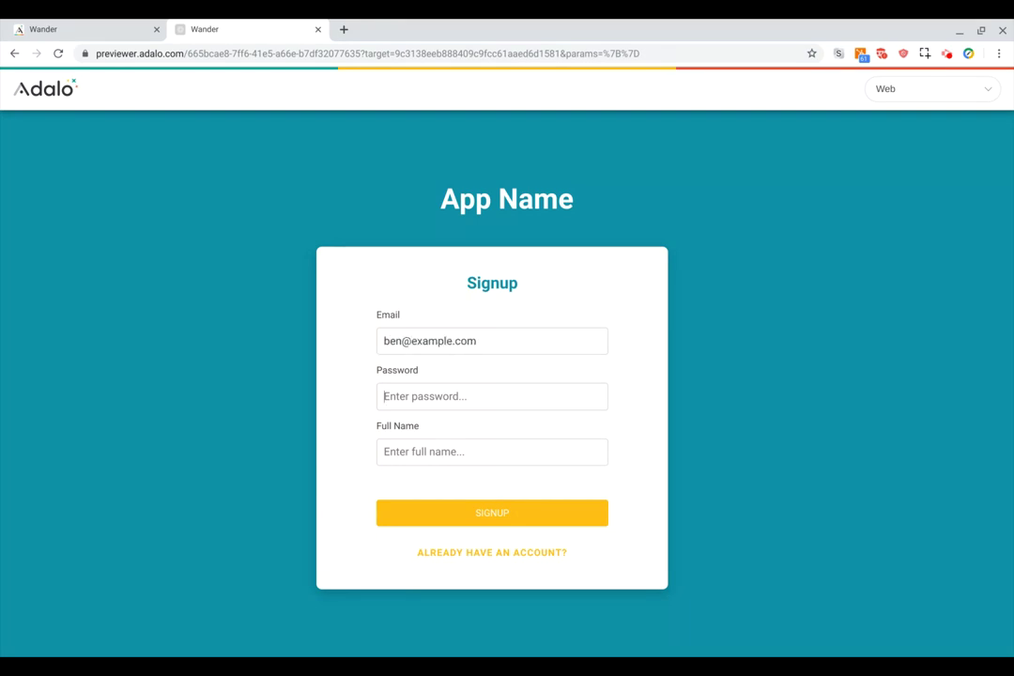
left_click(492, 396)
type("123")
type("Ben Haefele")
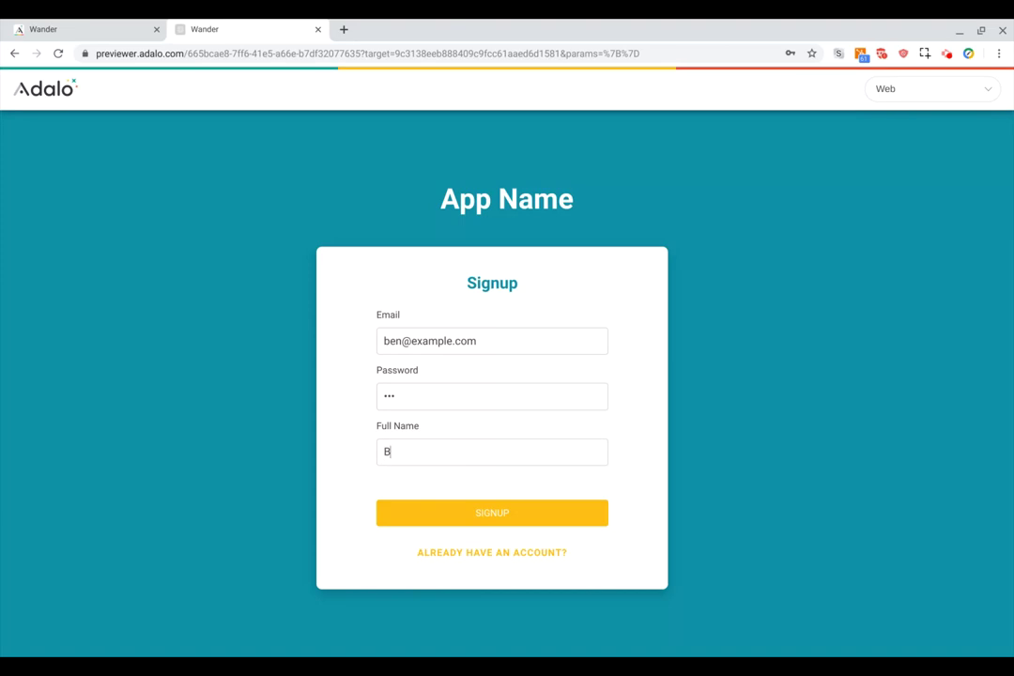
left_click(468, 509)
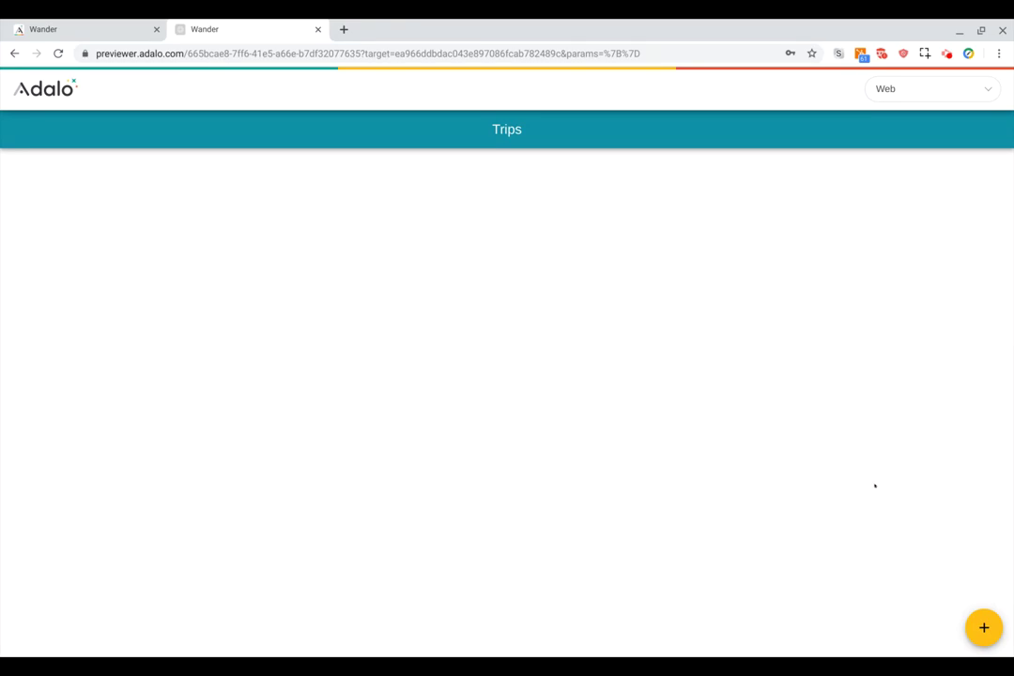
Create a trip named 'Hawaii' with description 'It's amazing' and a chosen photo.
left_click(984, 627)
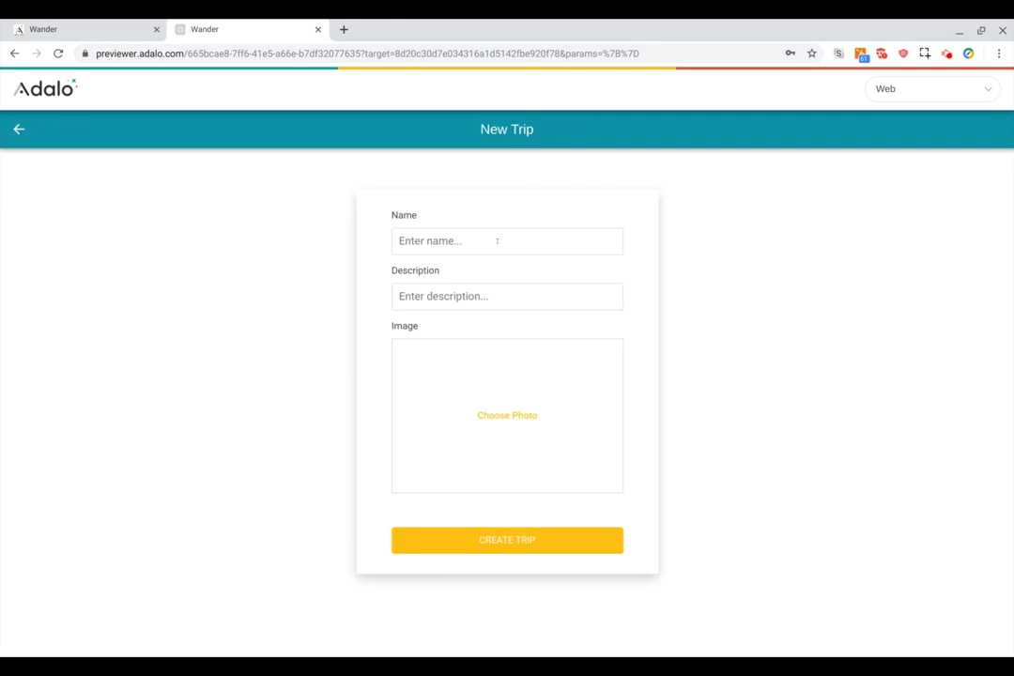
left_click(497, 241)
type("Hawaii")
key("Tab")
type("It's amazing")
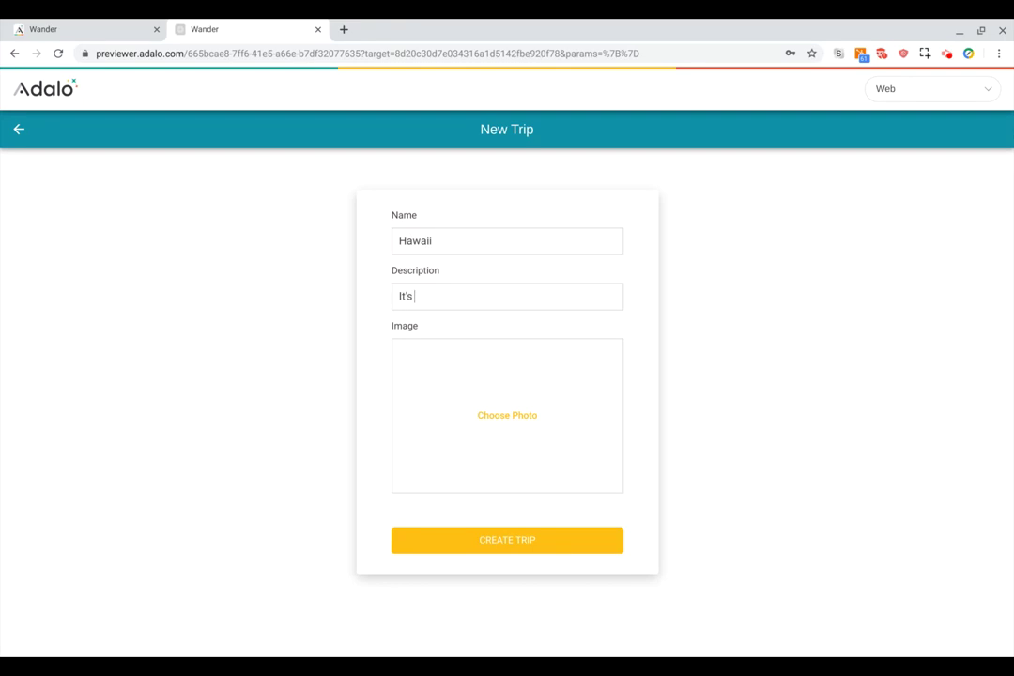
left_click(498, 414)
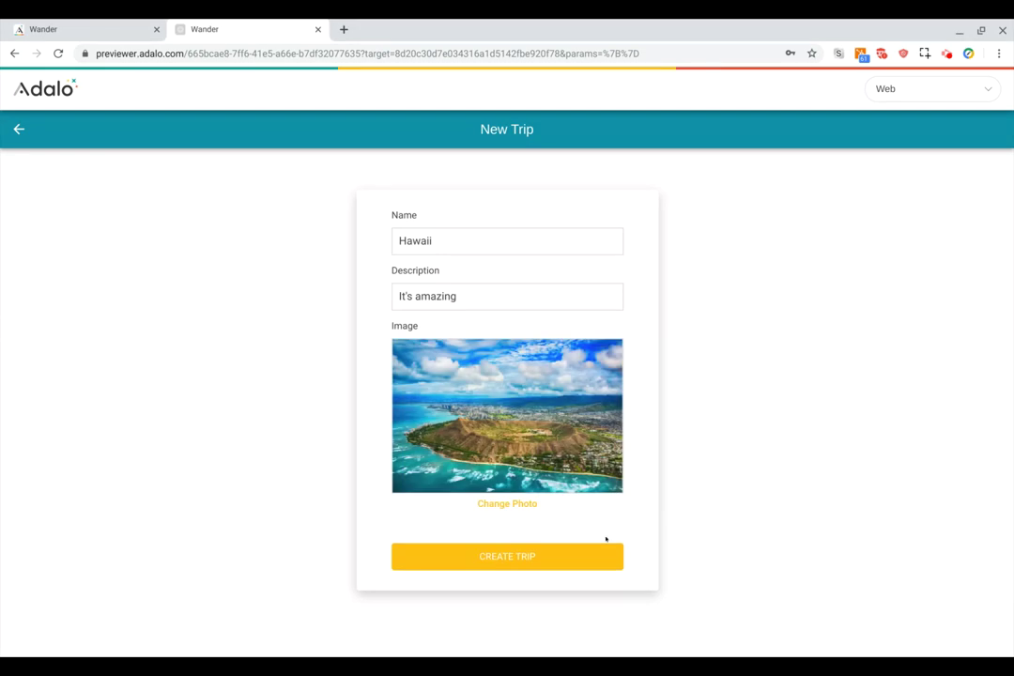
left_click(519, 557)
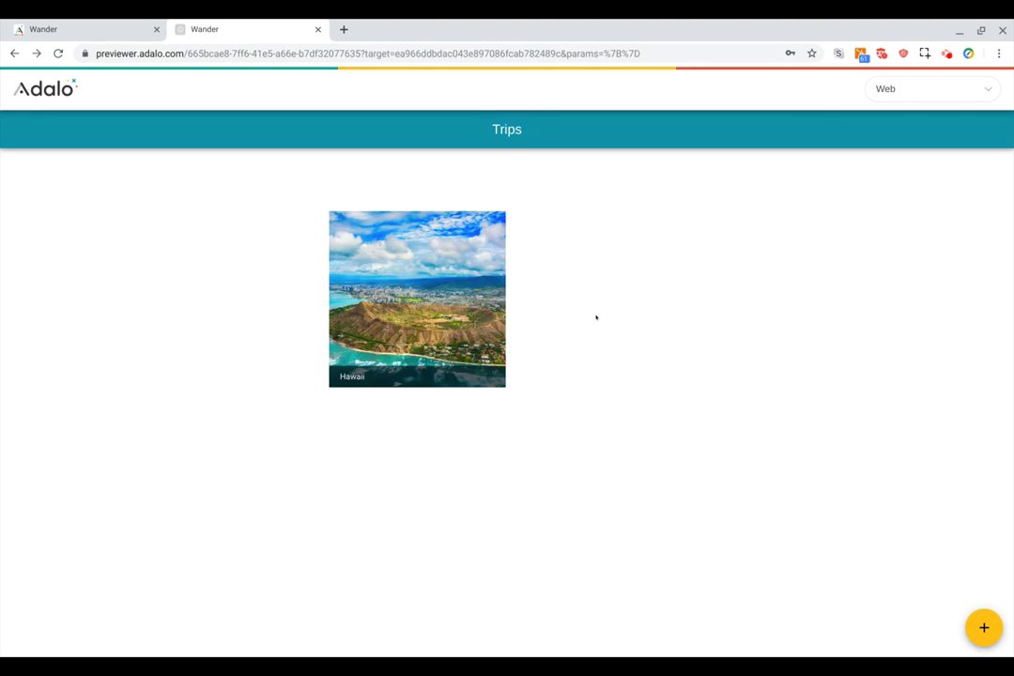
View the Hawaii trip's details, go back to Trips, and return to the editor.
left_click(400, 272)
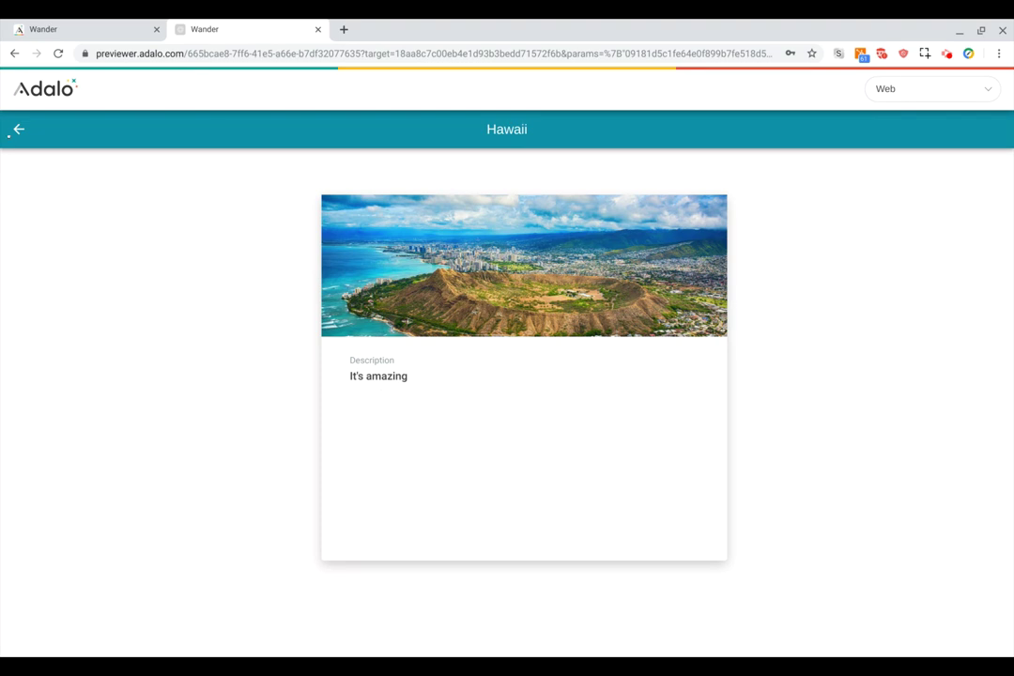
left_click(9, 134)
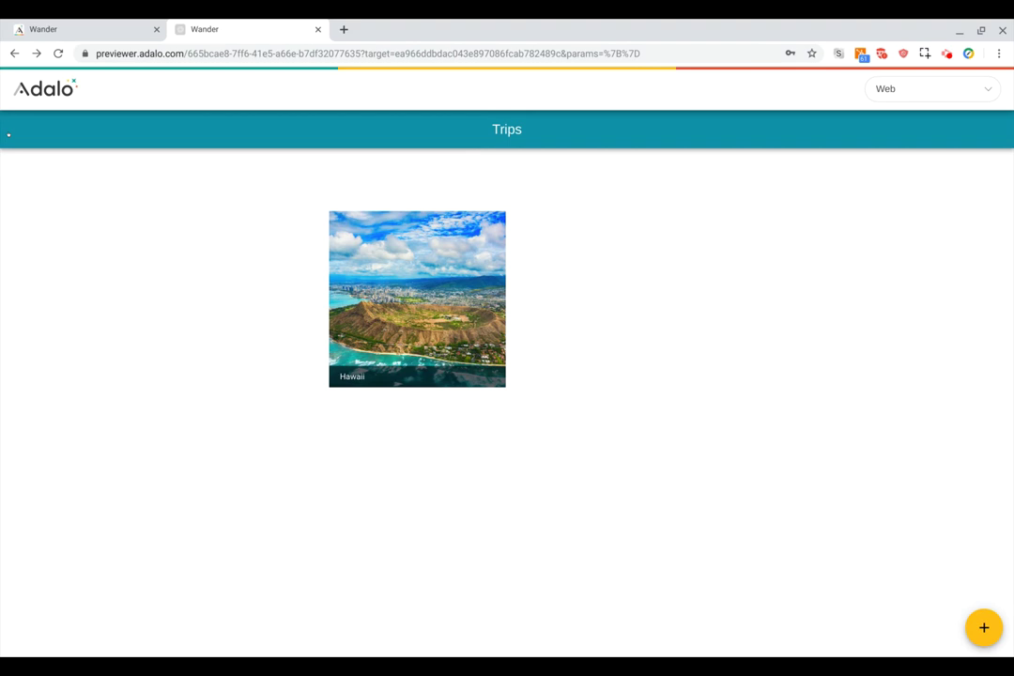
left_click(106, 25)
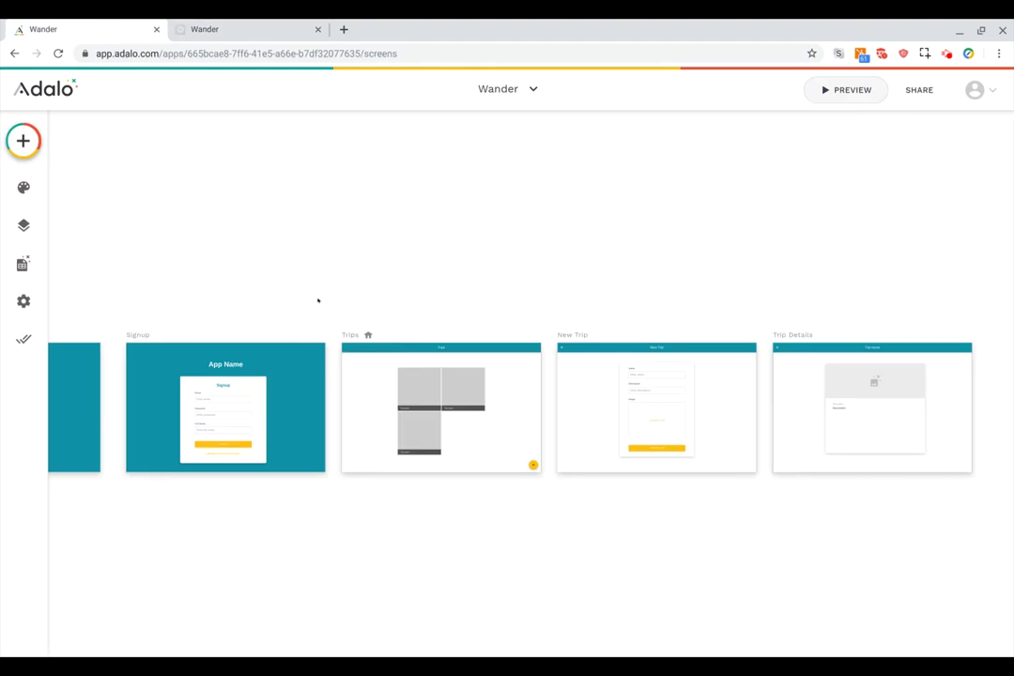
Open the Database panel and view the Trips collection's single record.
scroll(317, 300, "down", 2)
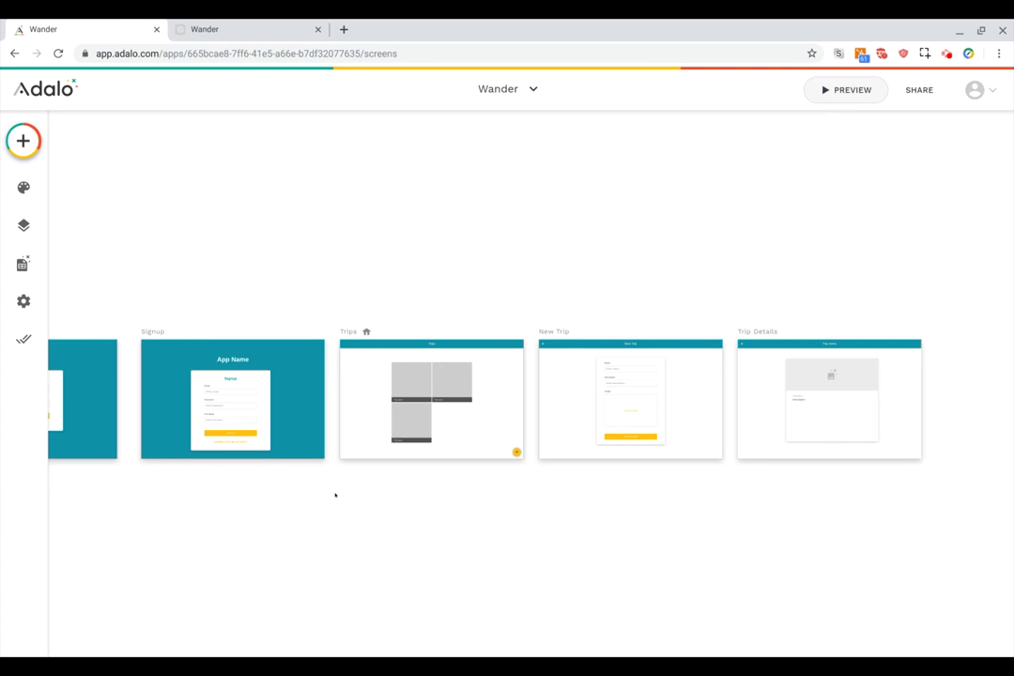
left_click(22, 264)
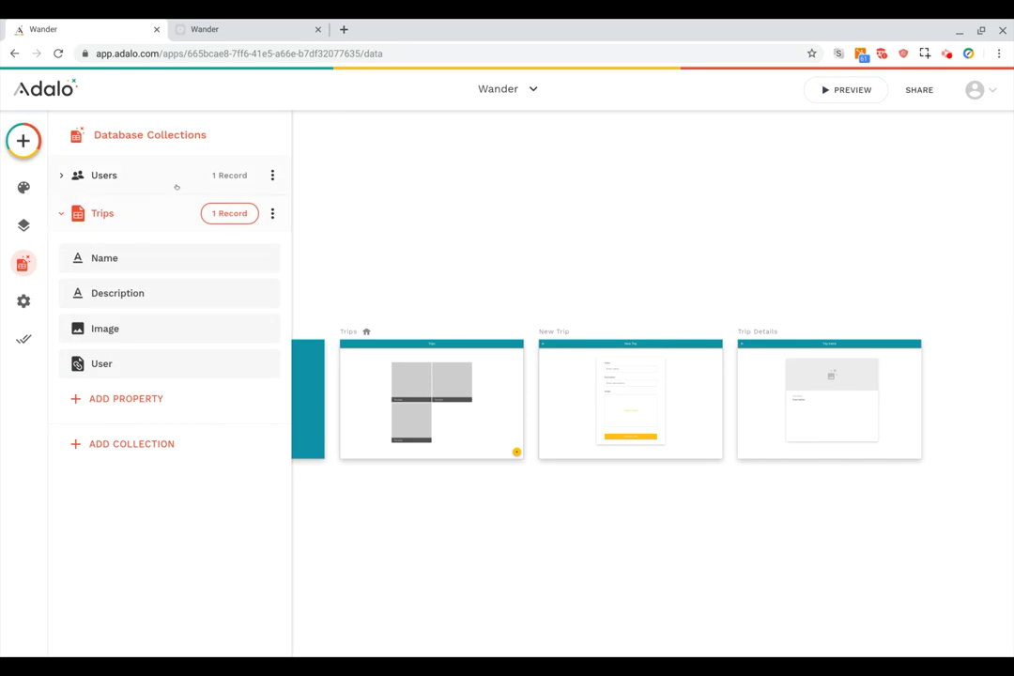
left_click(232, 215)
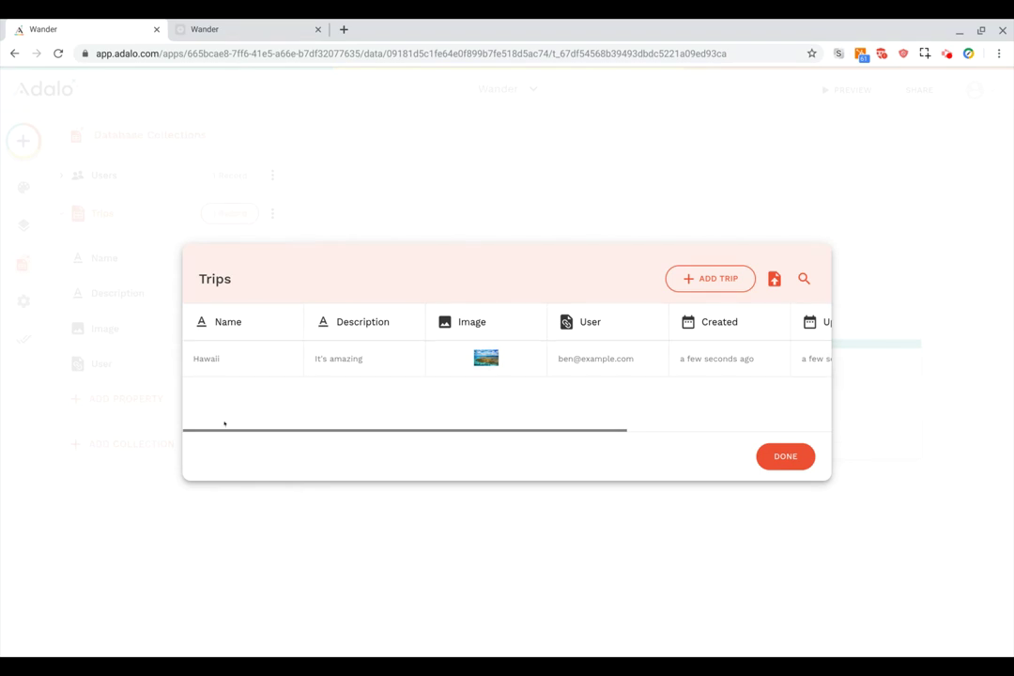
scroll(222, 370, "right", 3)
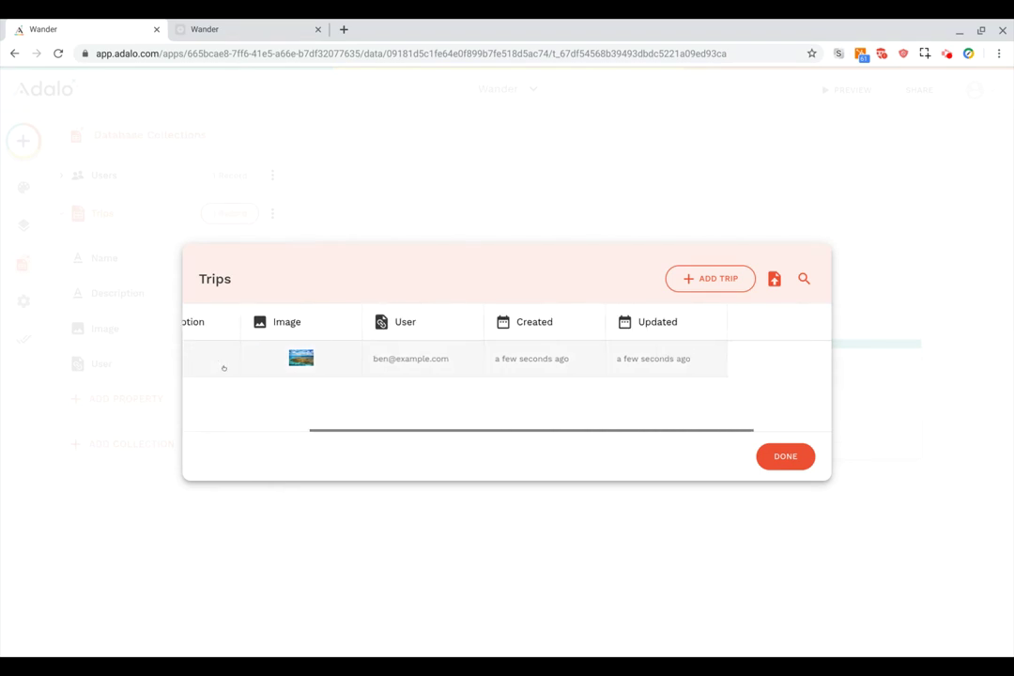
scroll(394, 361, "left", 3)
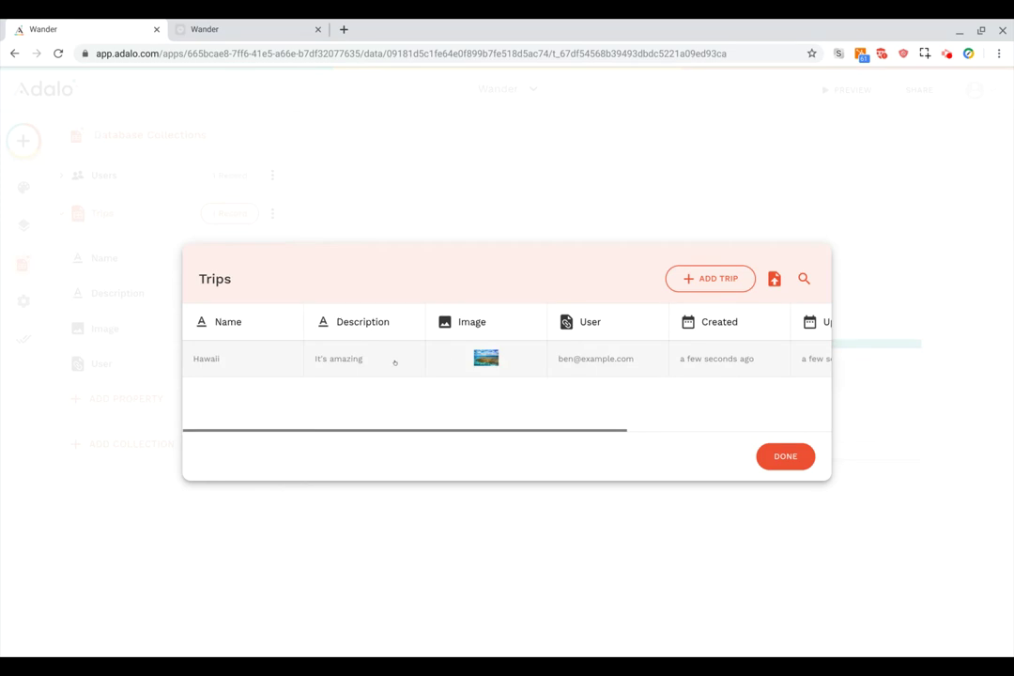
Inspect the Hawaii trip record twice, then bring up a blank ADD TRIP form.
left_click(260, 362)
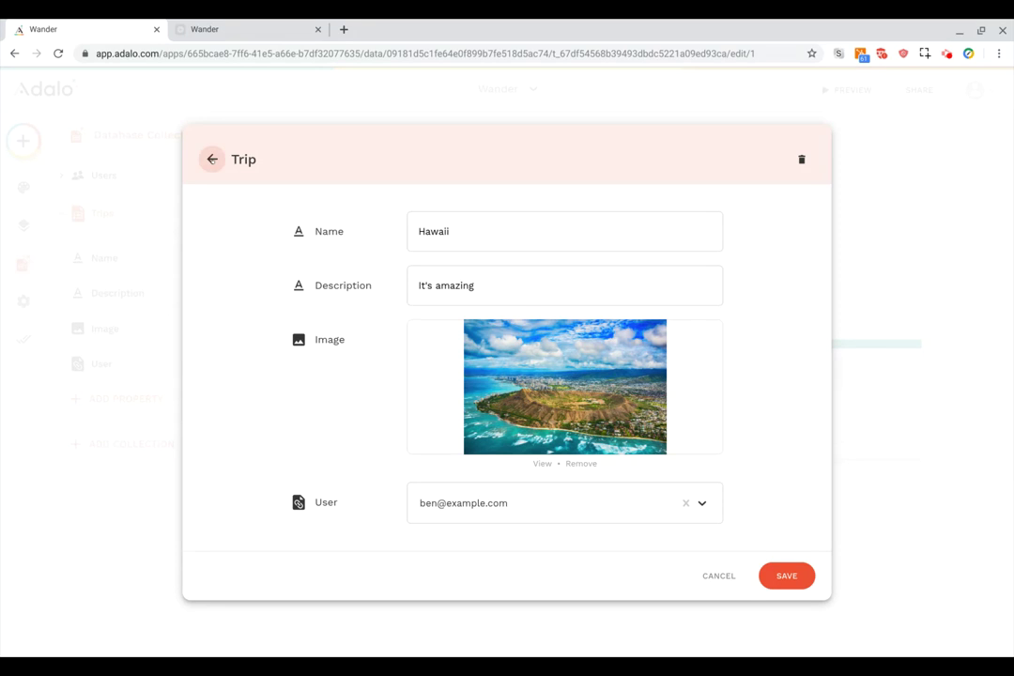
left_click(212, 159)
left_click(278, 358)
left_click(212, 159)
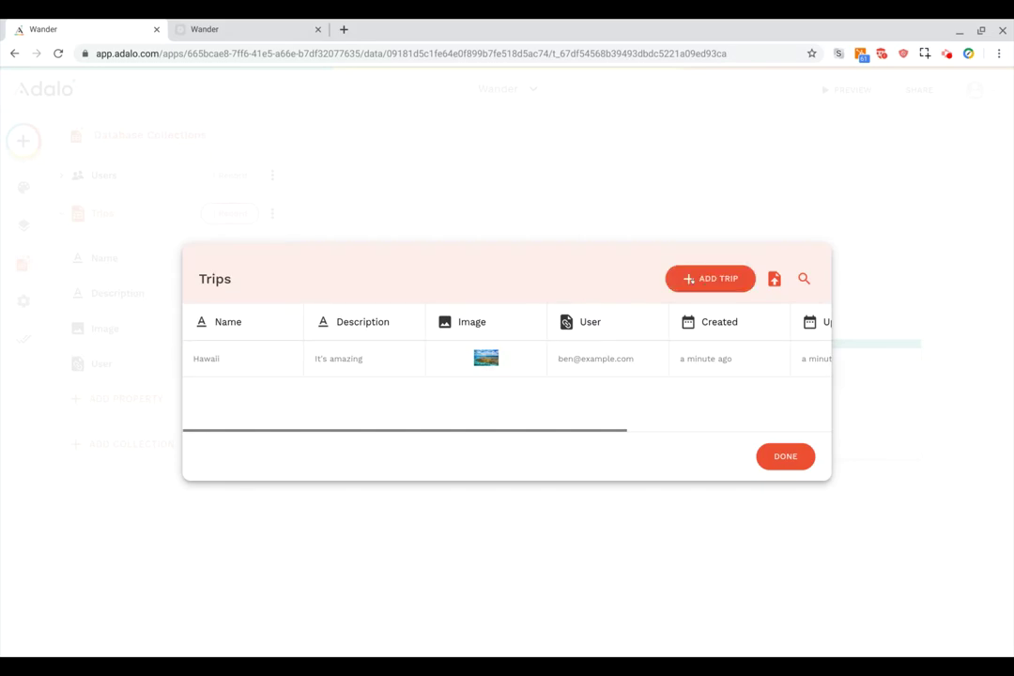
left_click(691, 279)
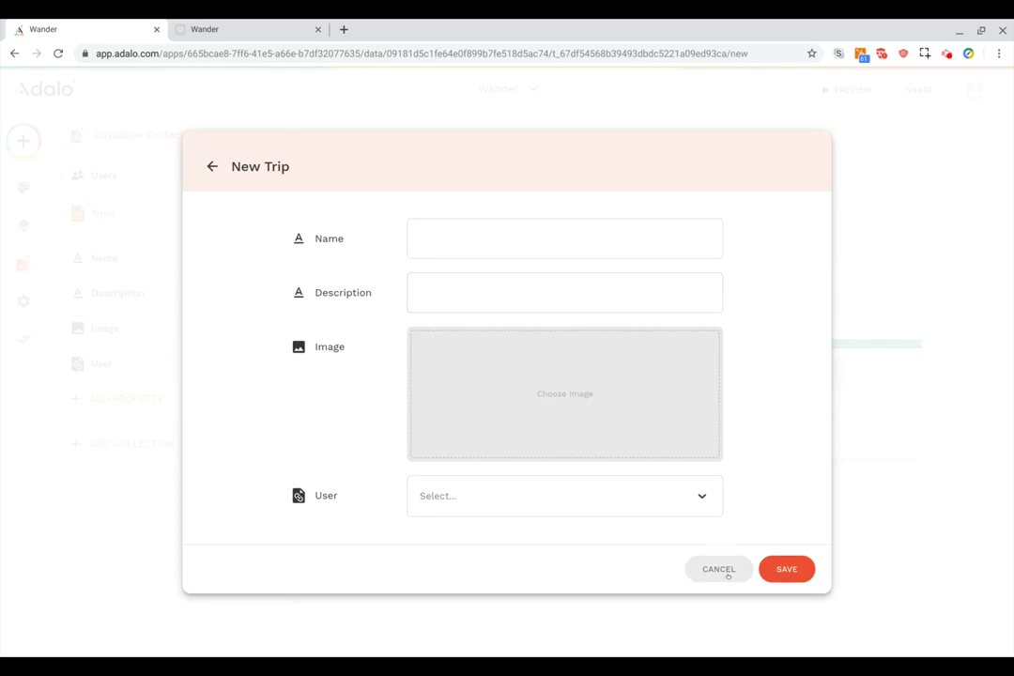
Cancel the new trip, back out of the CSV import, and close Trips records.
left_click(721, 569)
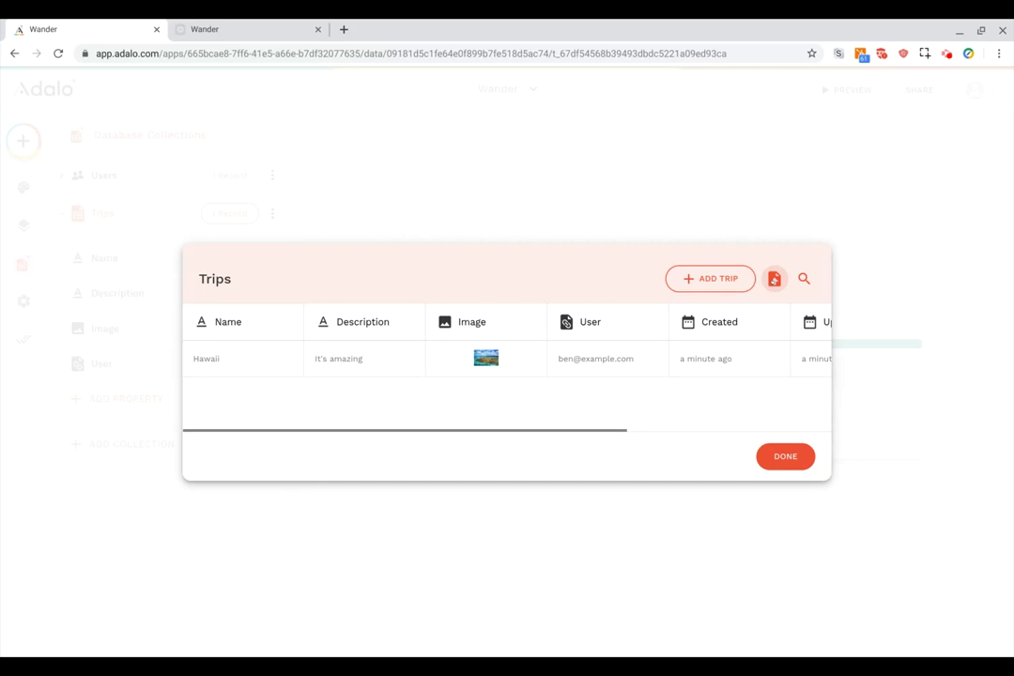
left_click(775, 279)
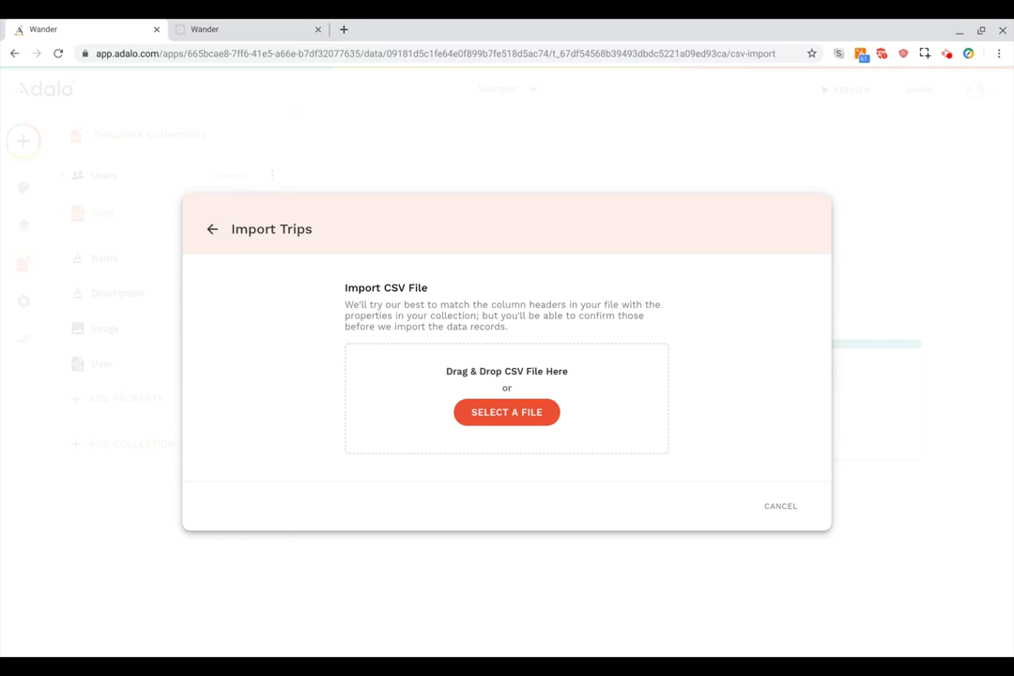
left_click(212, 229)
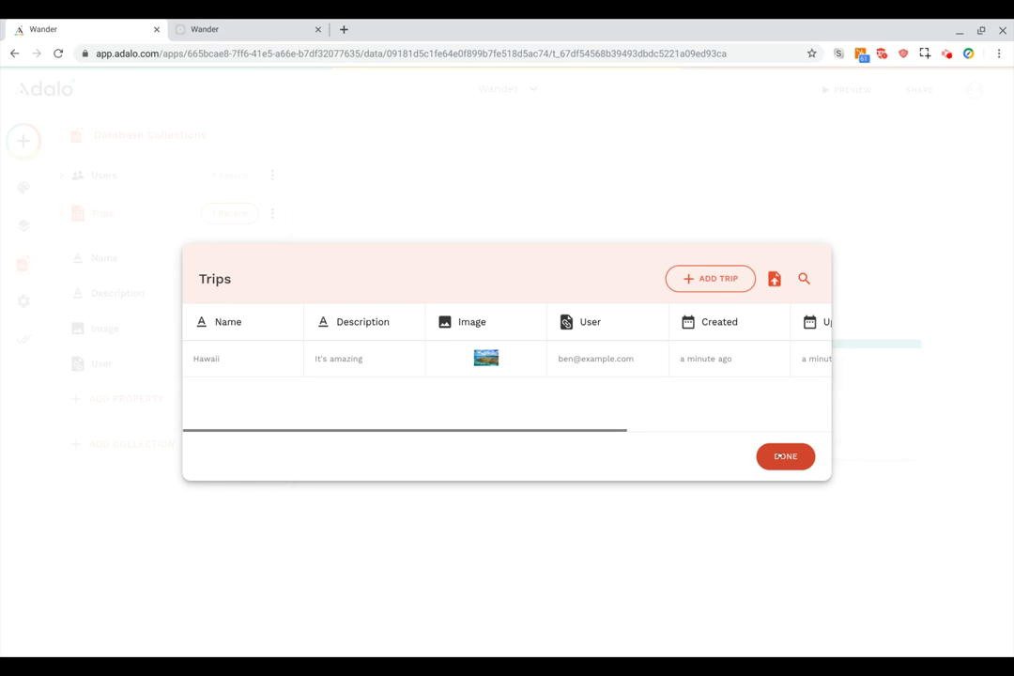
left_click(783, 456)
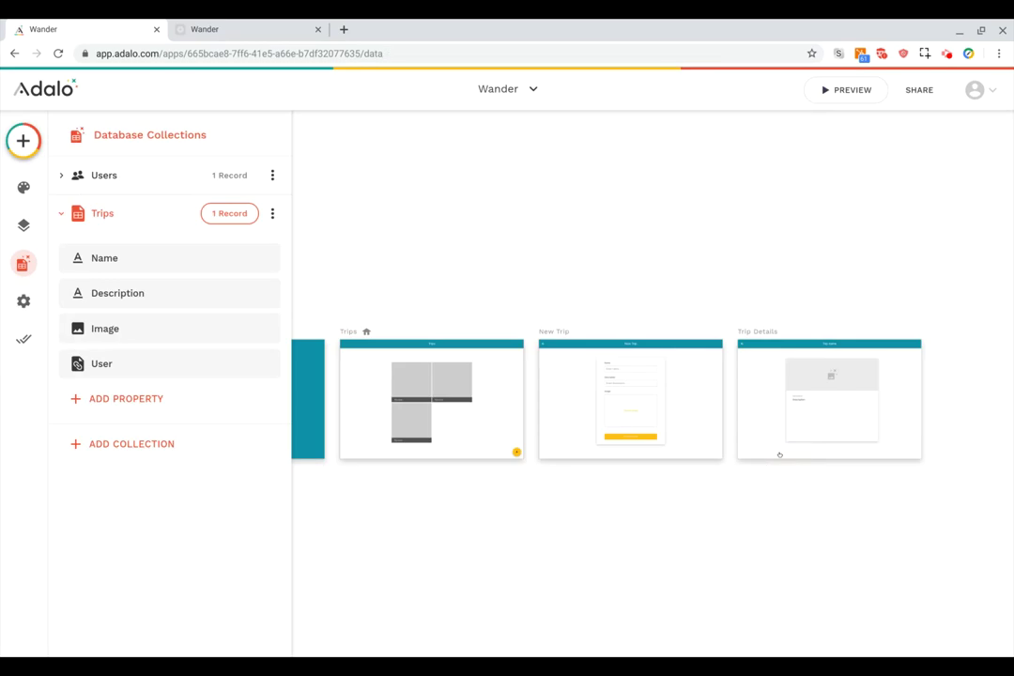
Reopen Trips via View / Edit Records, click DONE, and close the Database panel.
left_click(272, 214)
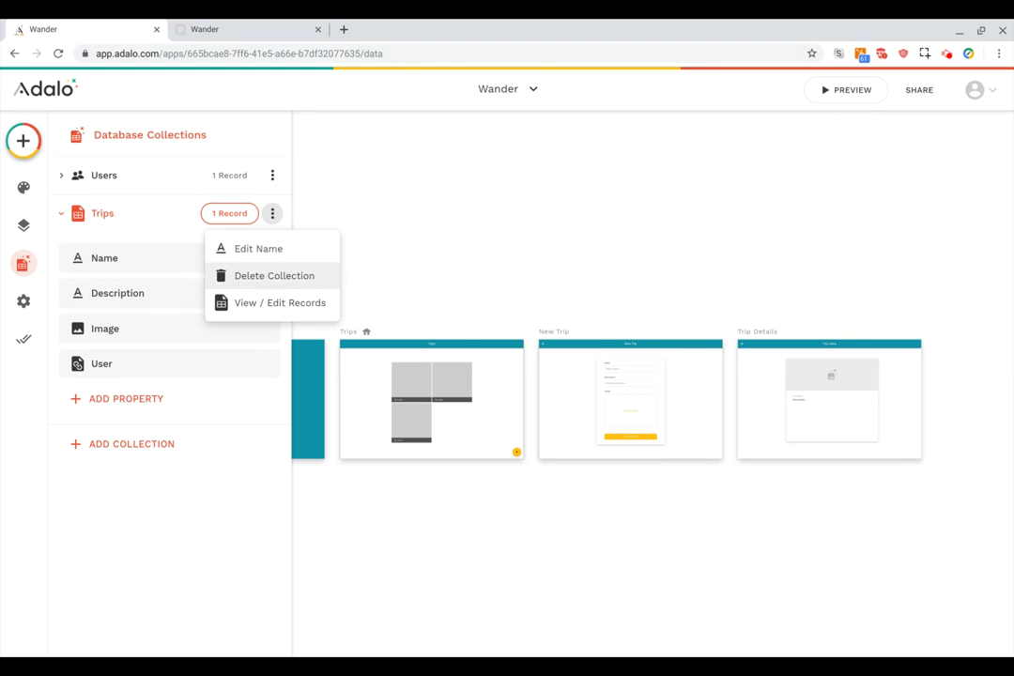
left_click(262, 304)
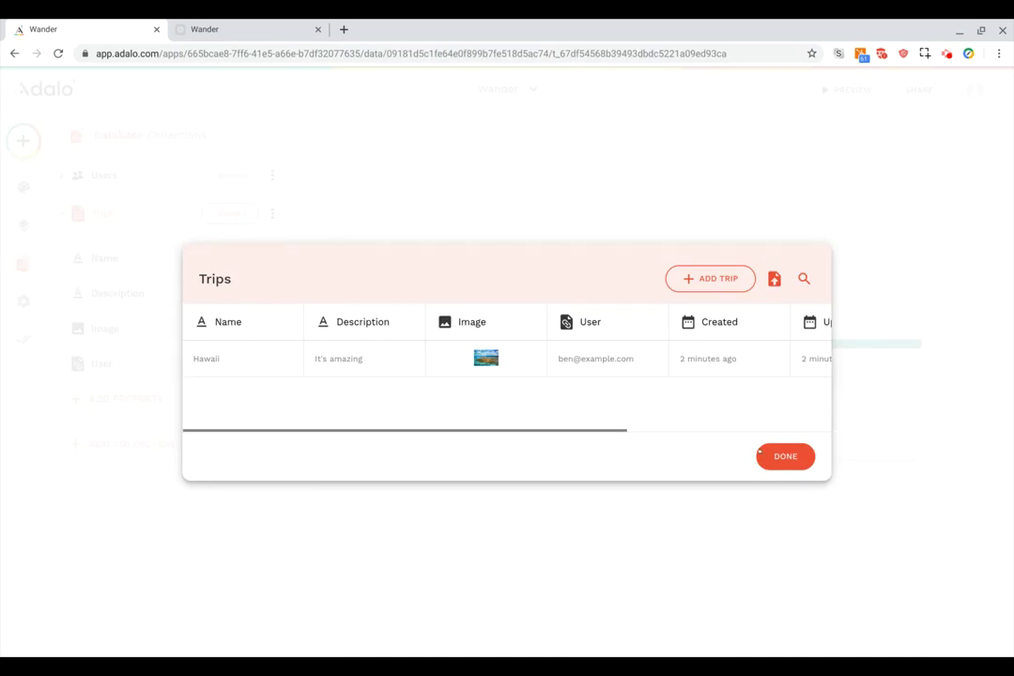
left_click(759, 453)
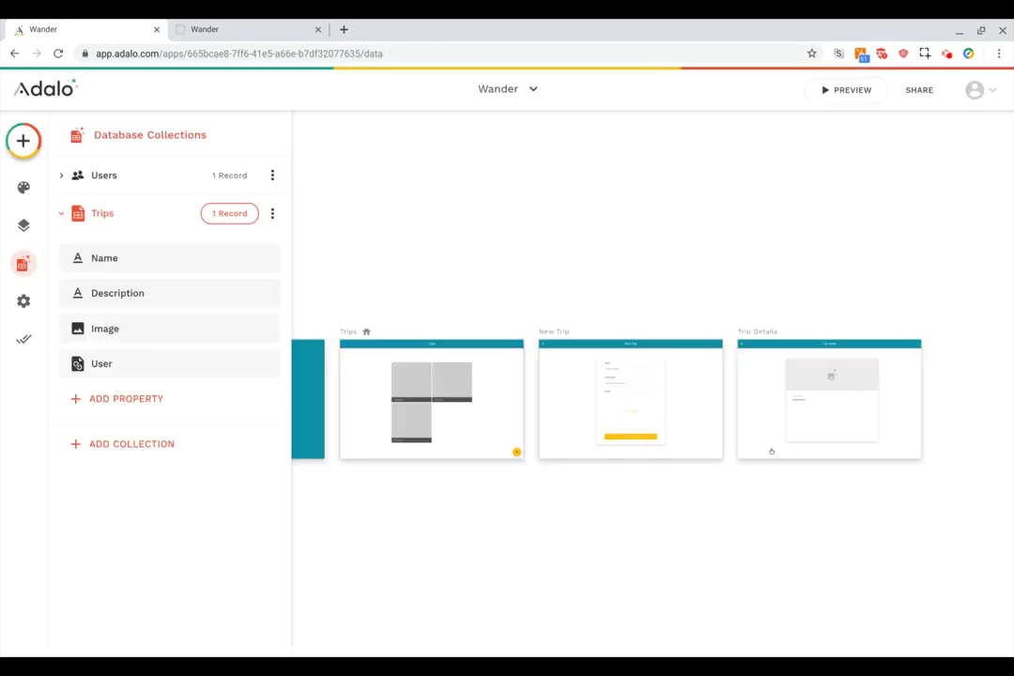
left_click(692, 555)
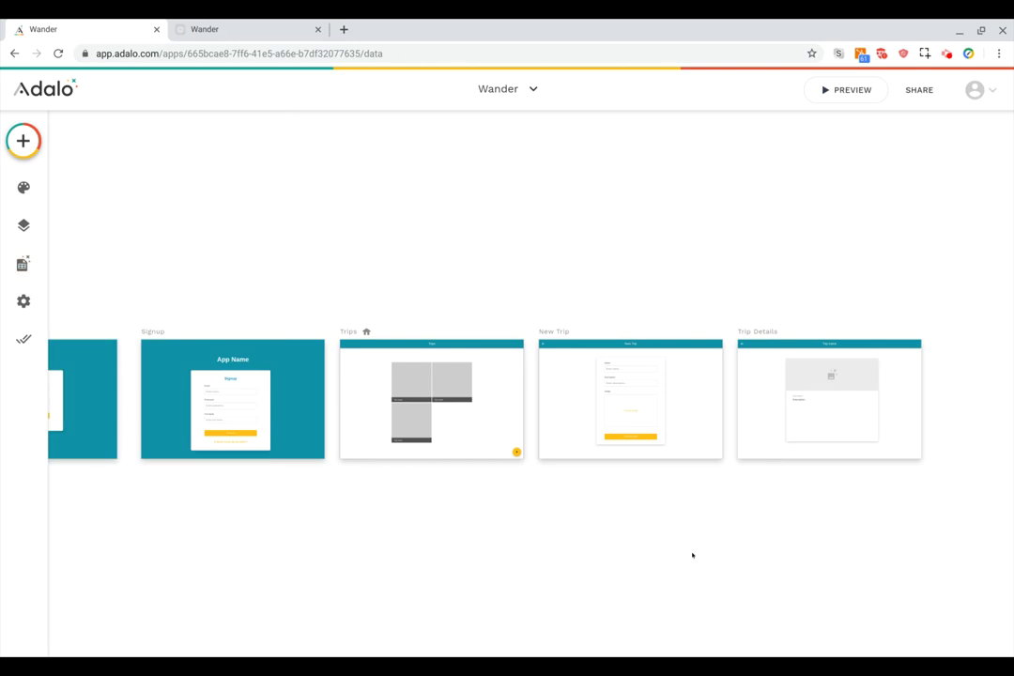